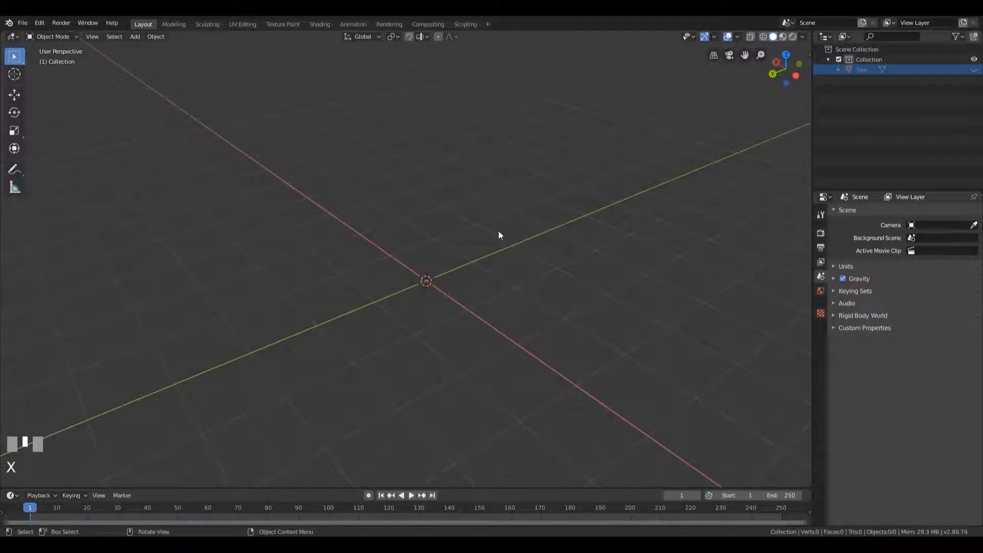
# Add a cube mesh at the world origin and enter Edit Mode on it
pyautogui.hotkey('shift', 'a')
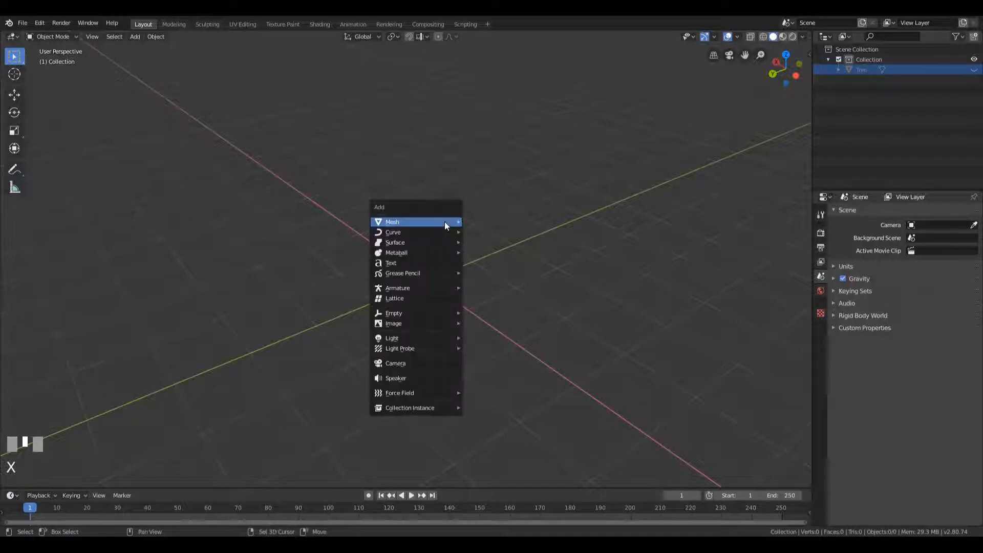
pyautogui.moveTo(447, 222)
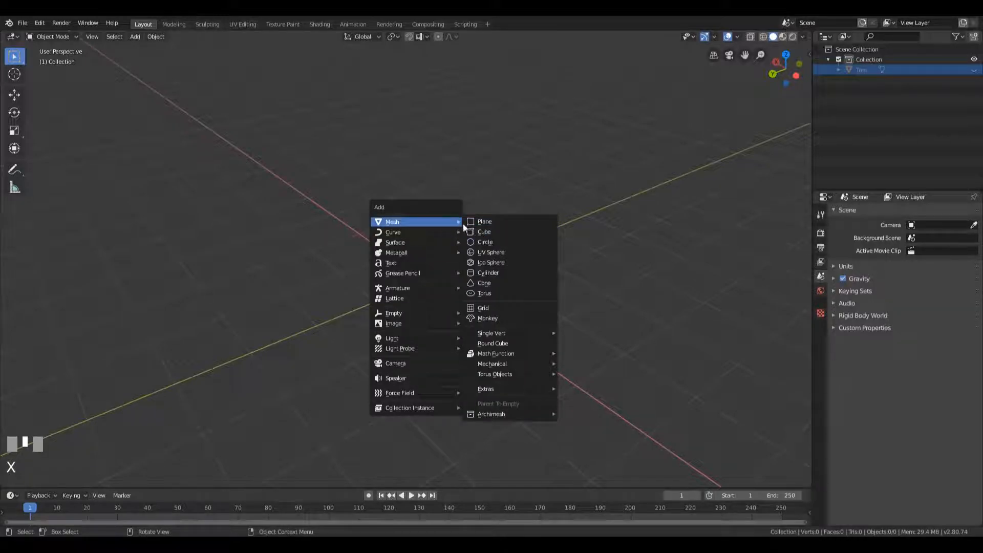
pyautogui.click(498, 231)
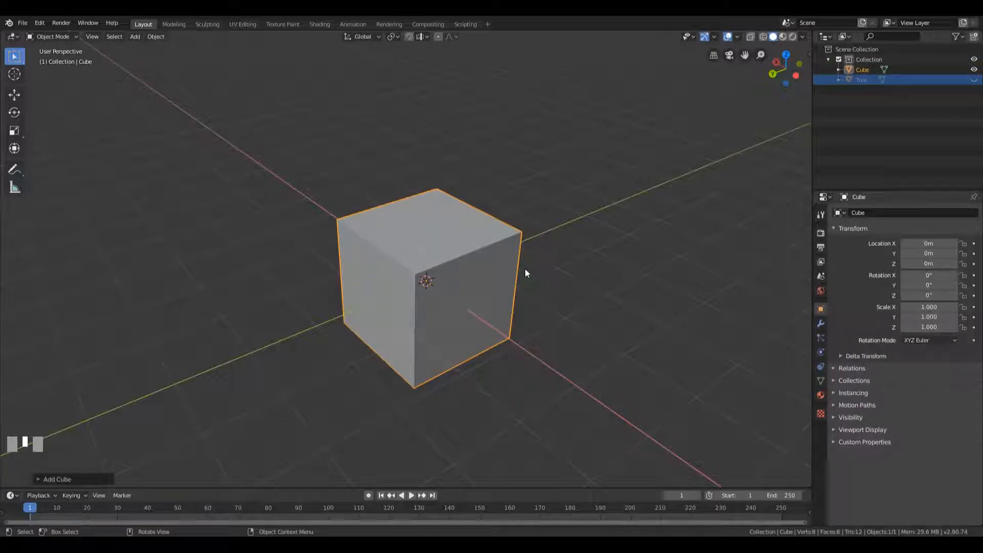
pyautogui.press('Tab')
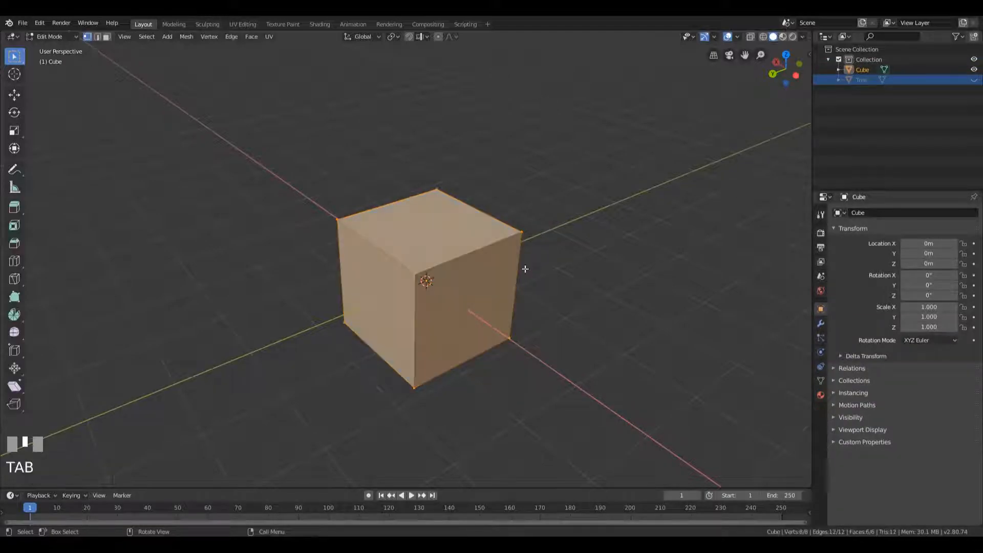
# Add two centred vertical loop cuts at right angles to each other, dividing the cube's top into four faces
pyautogui.moveTo(521, 302); pyautogui.dragTo(541, 296, button='middle')
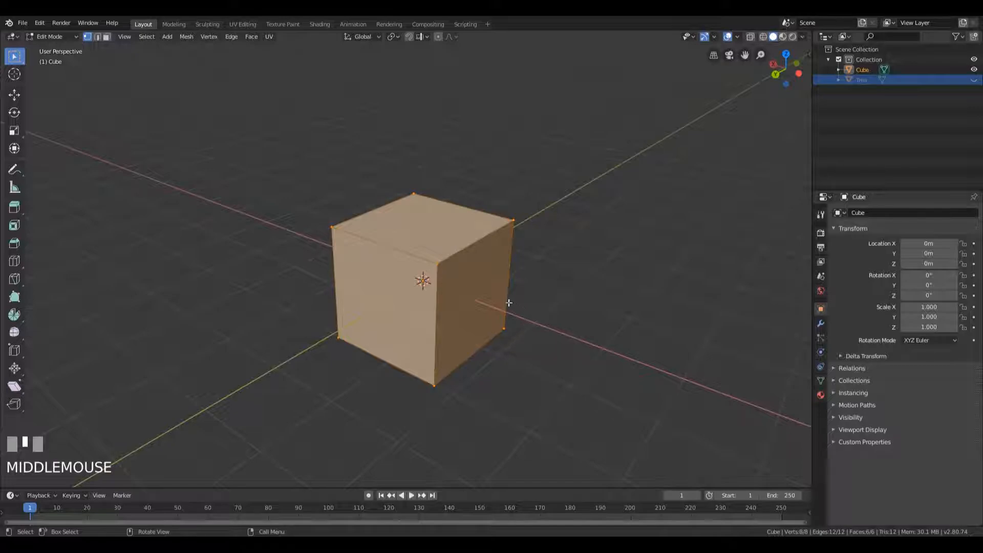
pyautogui.press('ctrl')
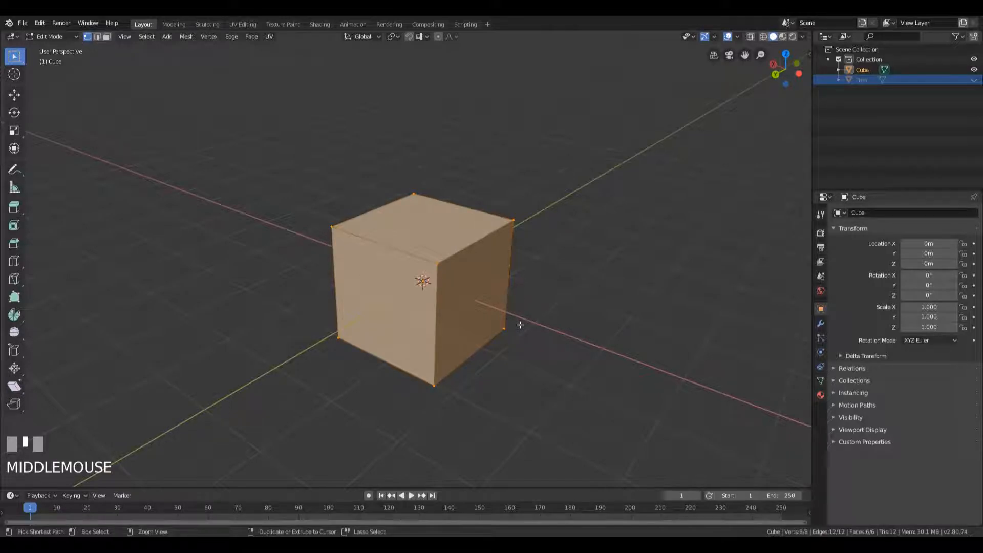
pyautogui.hotkey('ctrl', 'r')
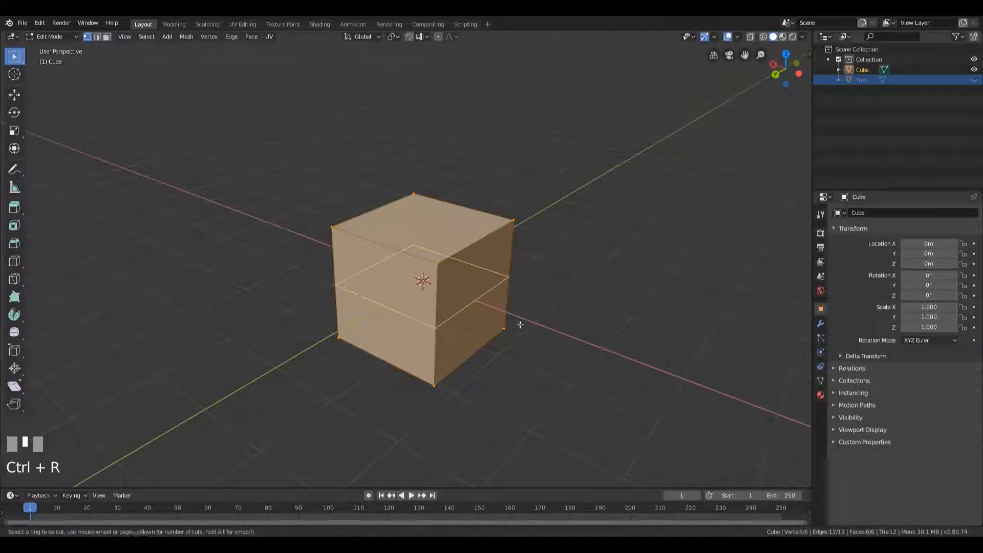
pyautogui.click(467, 254)
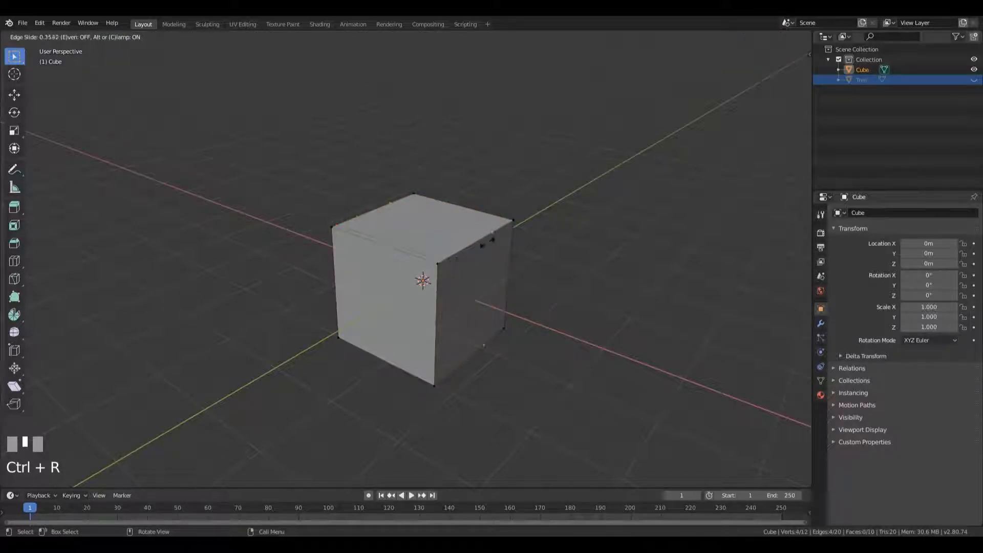
pyautogui.press('Escape')
pyautogui.moveTo(472, 288); pyautogui.dragTo(498, 293, button='middle')
pyautogui.hotkey('ctrl', 'r')
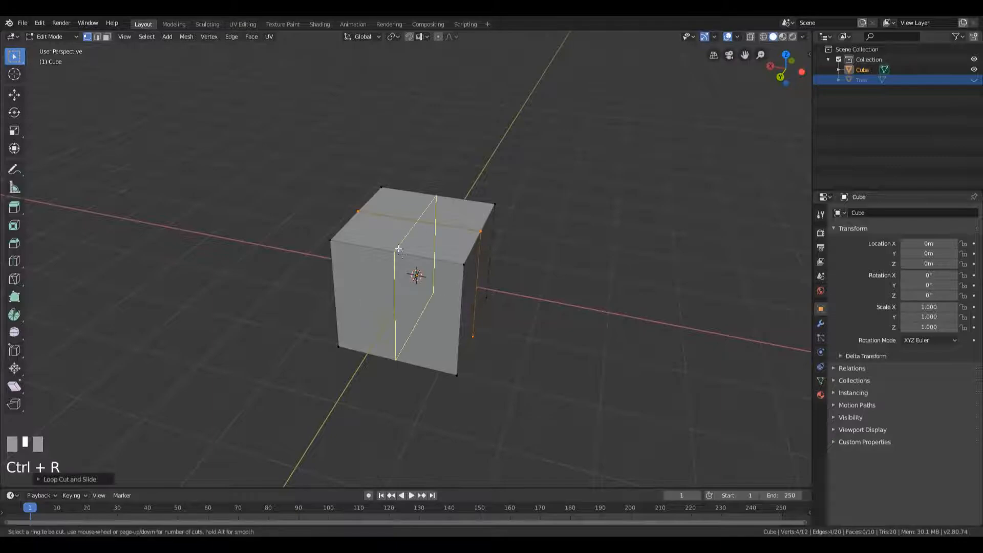
pyautogui.click(399, 248)
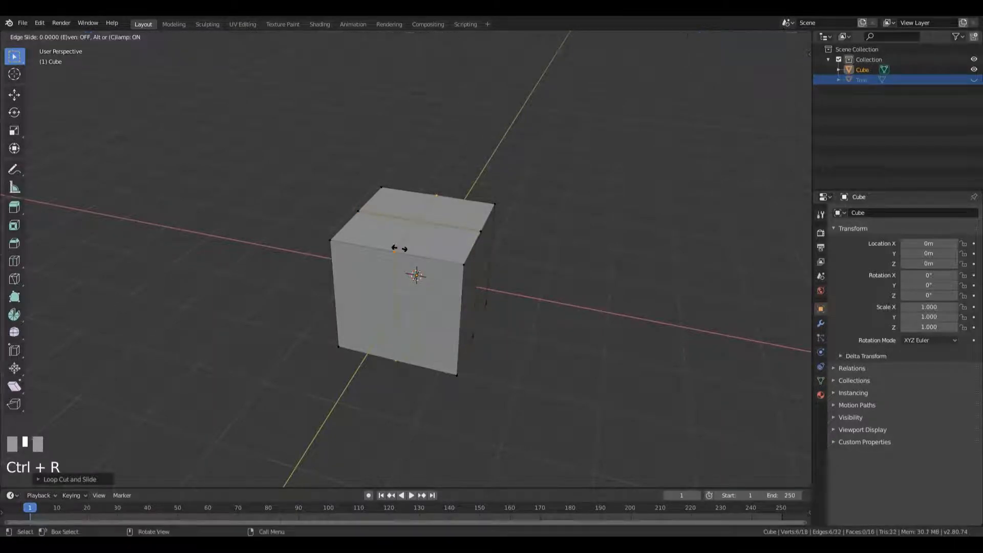
pyautogui.press('Escape')
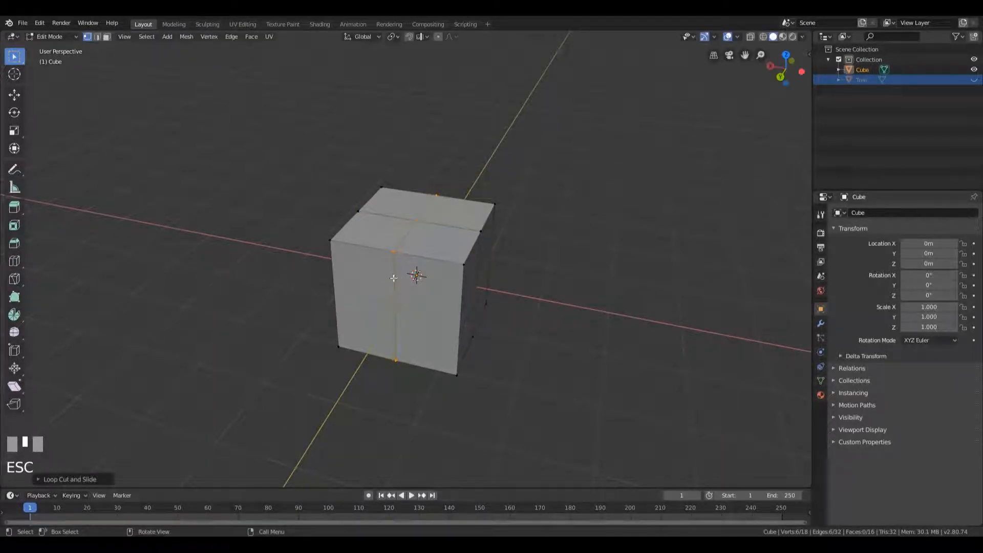
# Flatten the whole cube by scaling all its geometry along Z to about 0.37
pyautogui.moveTo(576, 308); pyautogui.dragTo(592, 284, button='middle')
pyautogui.press('a')
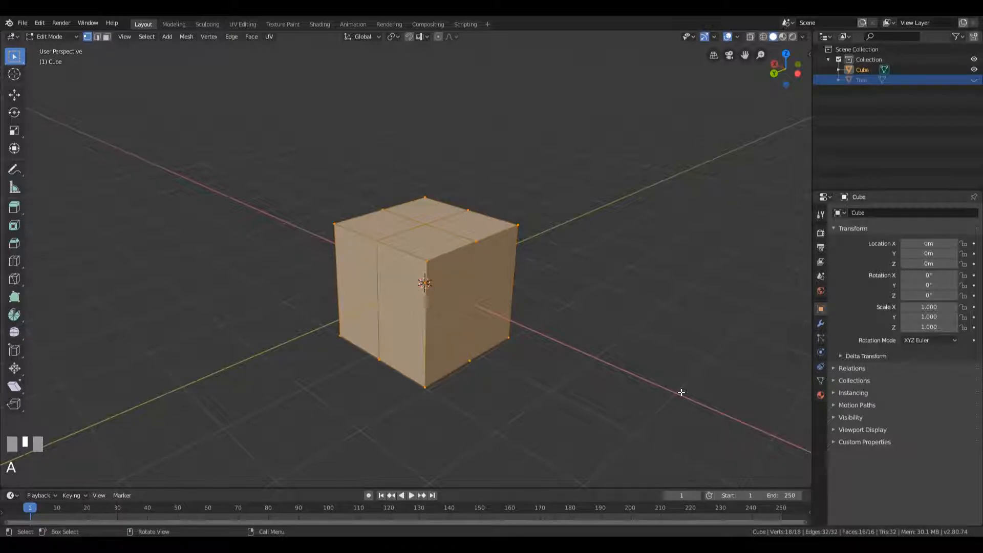
pyautogui.press('s')
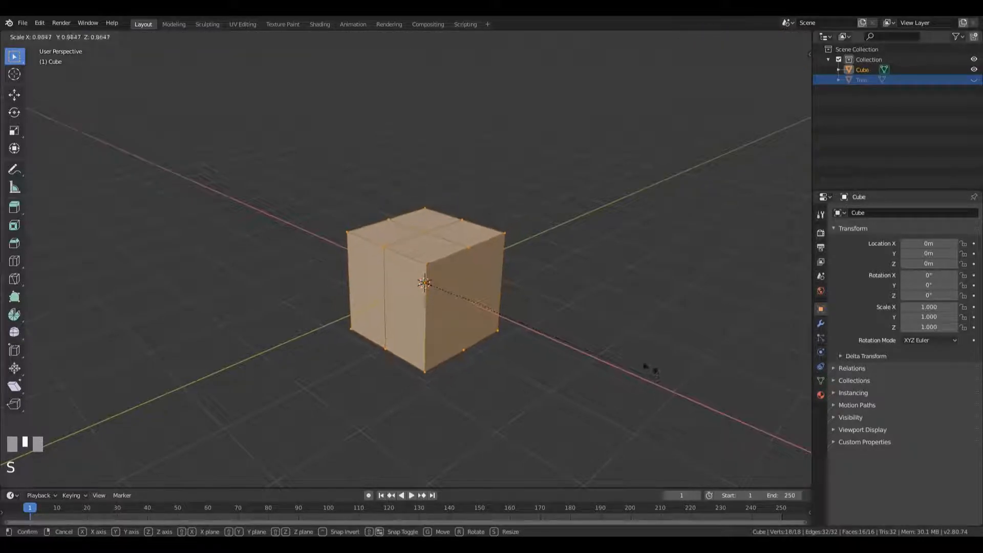
pyautogui.press('z')
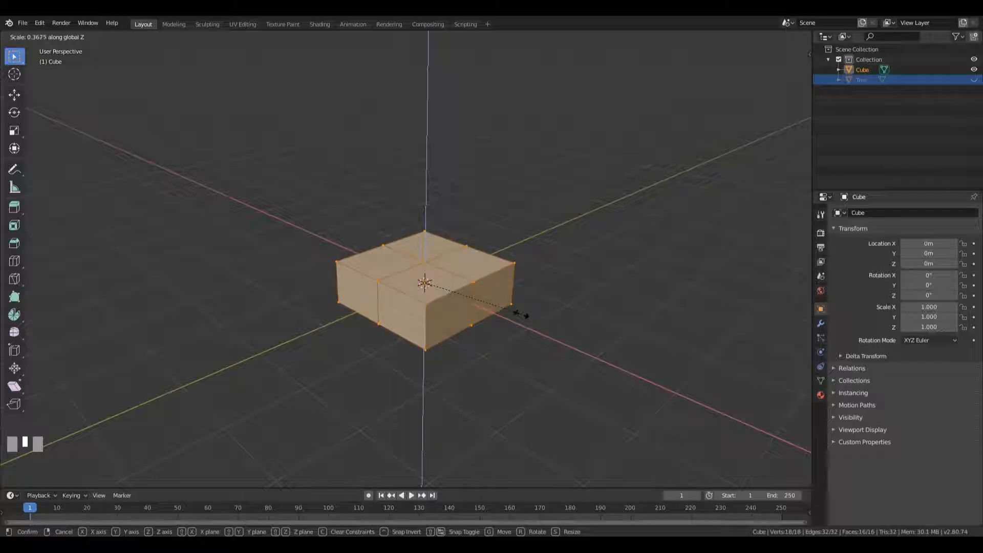
pyautogui.click(519, 312)
# Extrude three of the four top faces upward by about 0.53 m, leaving one front quarter as a lower step
pyautogui.moveTo(541, 240); pyautogui.dragTo(572, 239, button='middle')
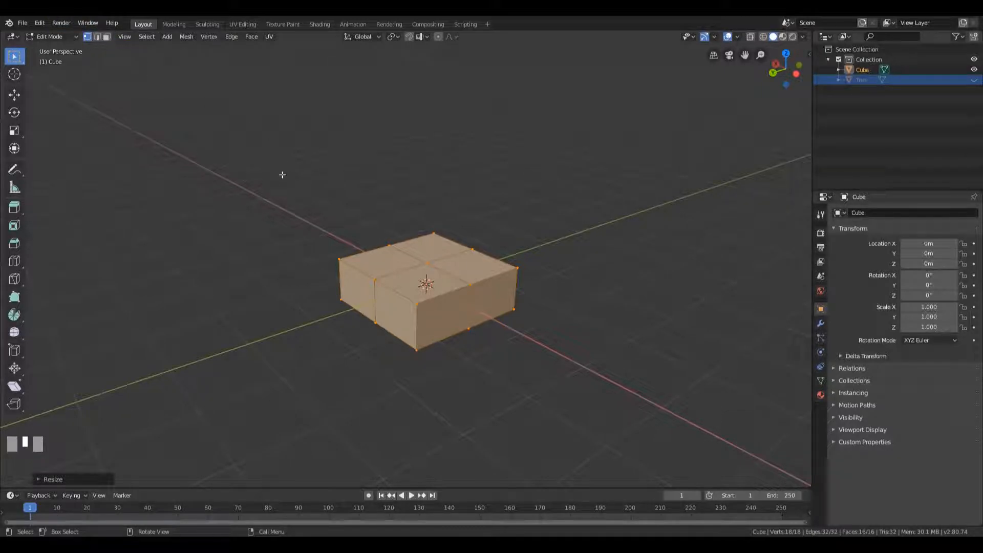
pyautogui.press('2')
pyautogui.press('3')
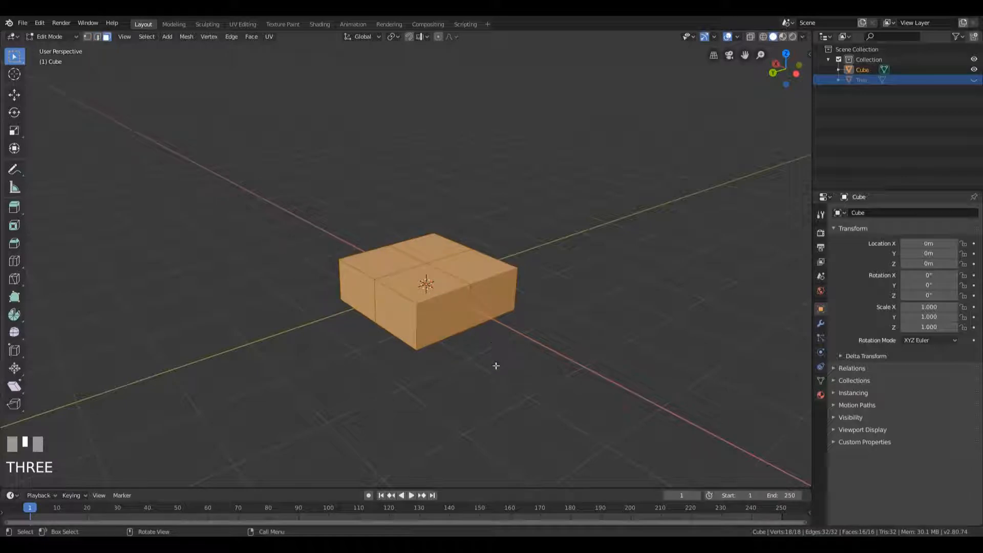
pyautogui.click(431, 249)
pyautogui.moveTo(508, 283); pyautogui.dragTo(485, 282, button='middle')
pyautogui.scroll(3, 485, 282)
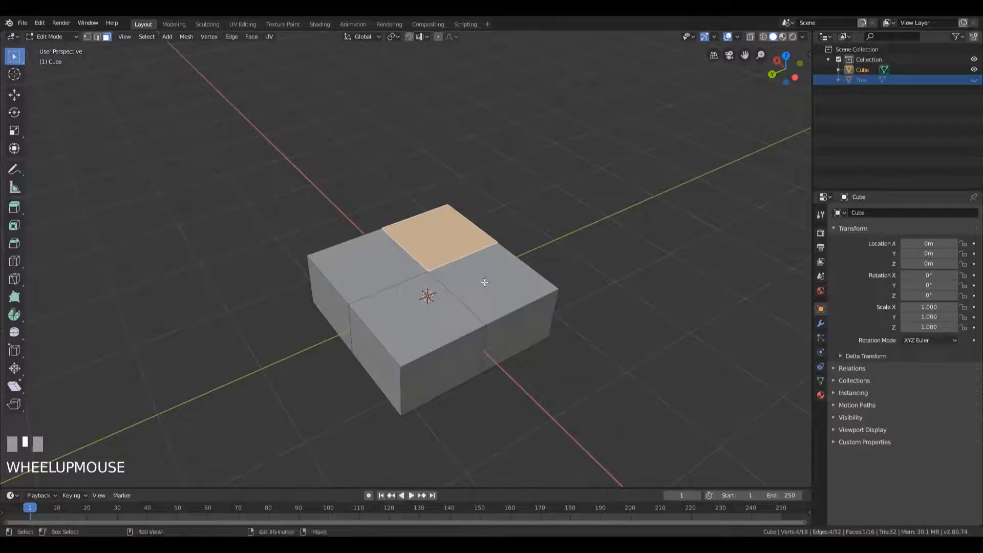
pyautogui.keyDown('shift'); pyautogui.click(485, 282); pyautogui.keyUp('shift')
pyautogui.keyDown('shift'); pyautogui.click(368, 267); pyautogui.keyUp('shift')
pyautogui.moveTo(428, 291); pyautogui.dragTo(573, 276, button='middle')
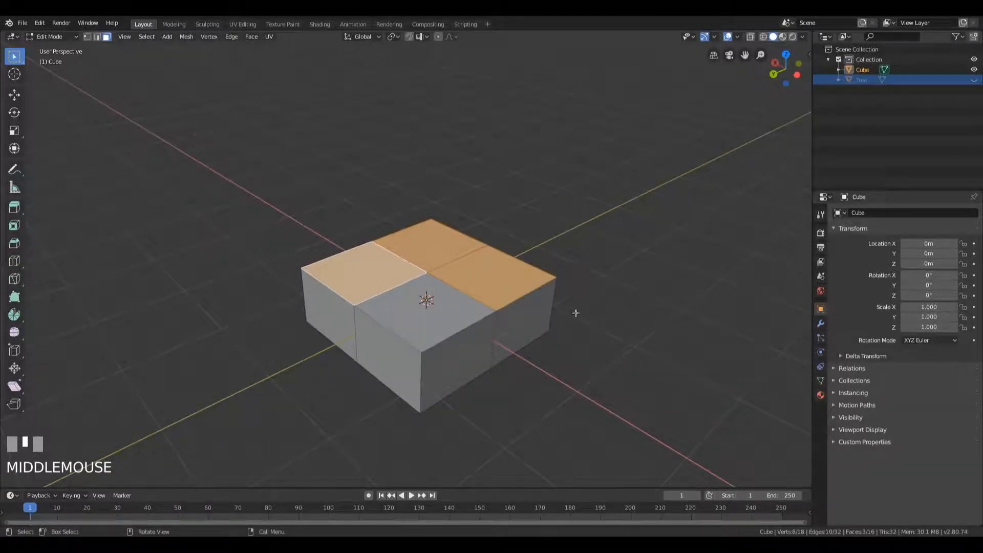
pyautogui.press('e')
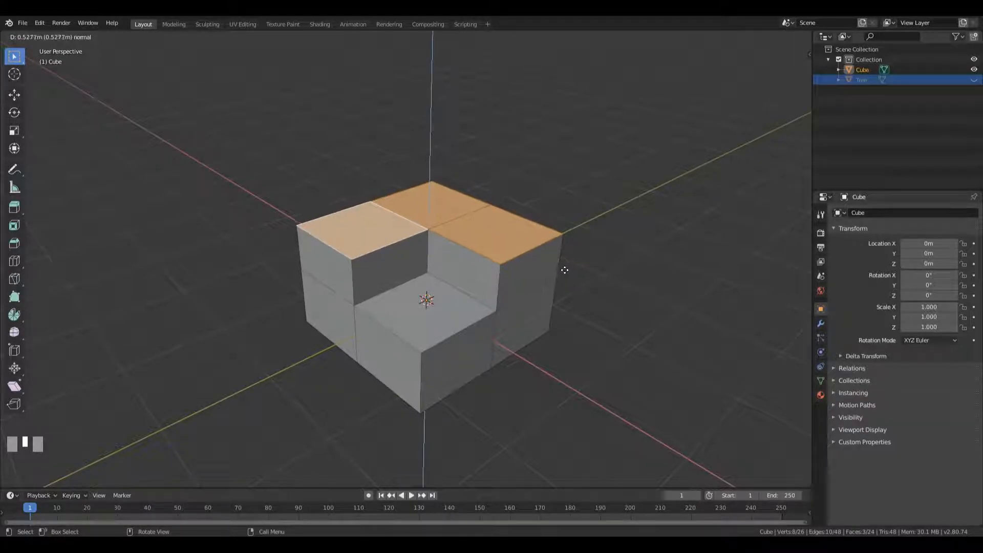
pyautogui.click(564, 271)
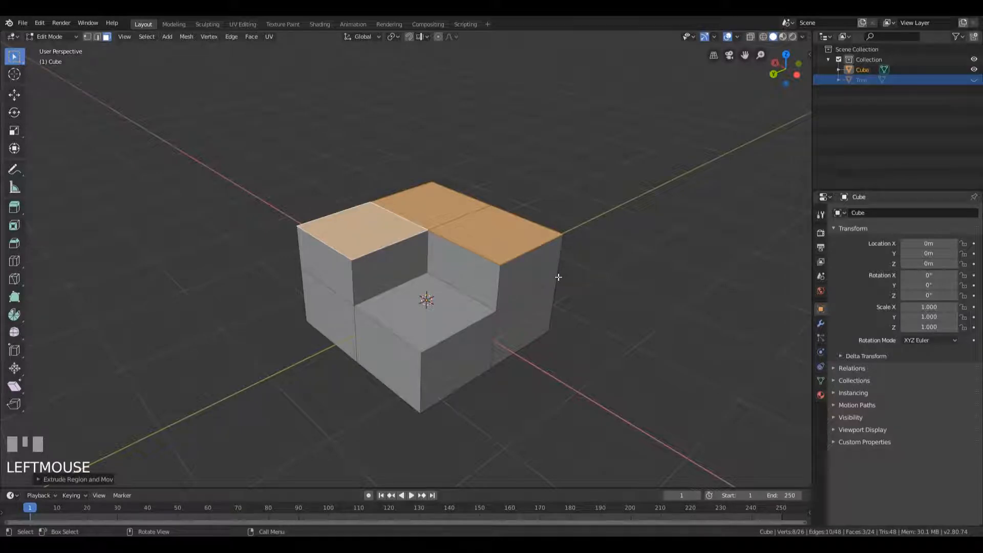
# Turn on proportional editing in vertex mode and pull the mid-height middle vertex on the +Y side outward with proportional size 1.33
pyautogui.press('1')
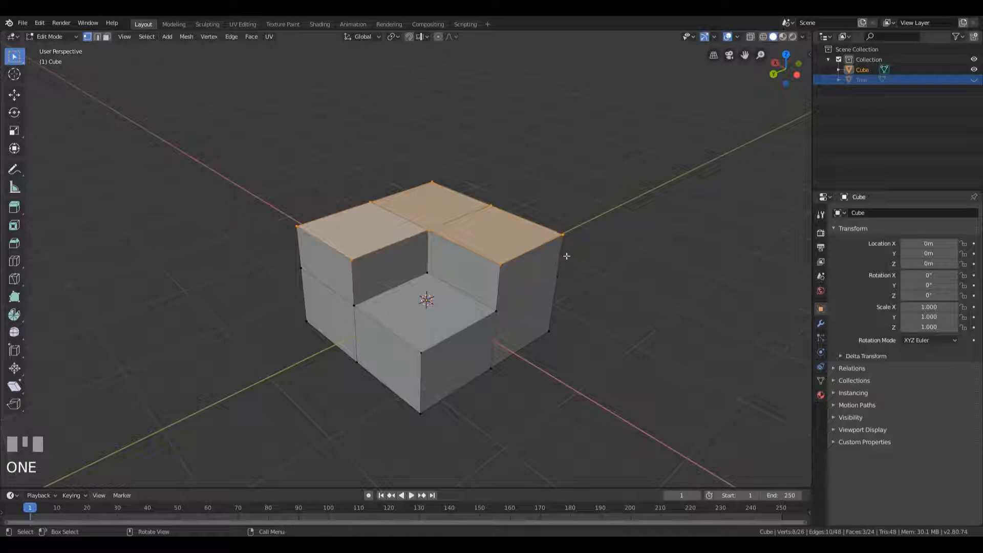
pyautogui.moveTo(619, 232)
pyautogui.mouseDown(button='middle')
pyautogui.moveTo(550, 239)
pyautogui.moveTo(613, 241)
pyautogui.mouseUp(button='middle')
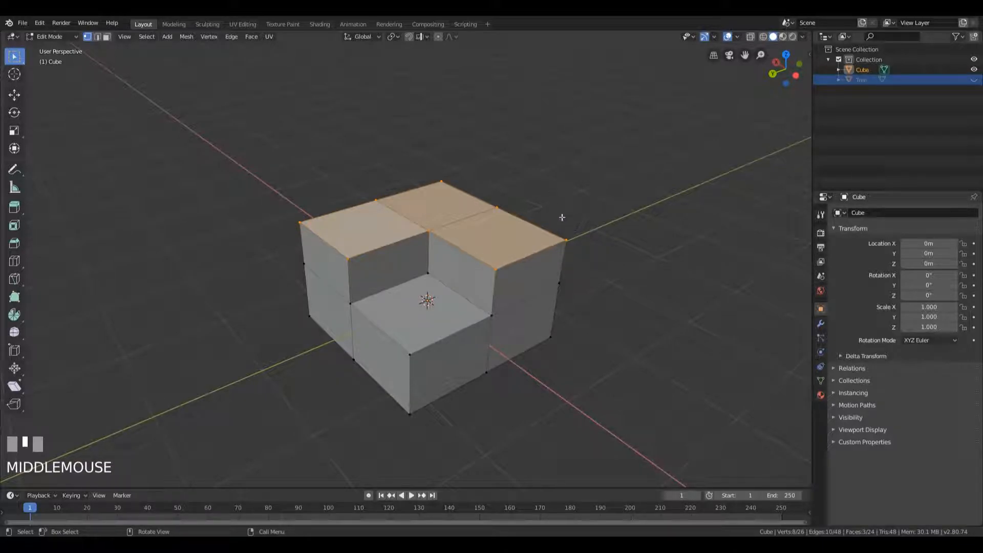
pyautogui.press('o')
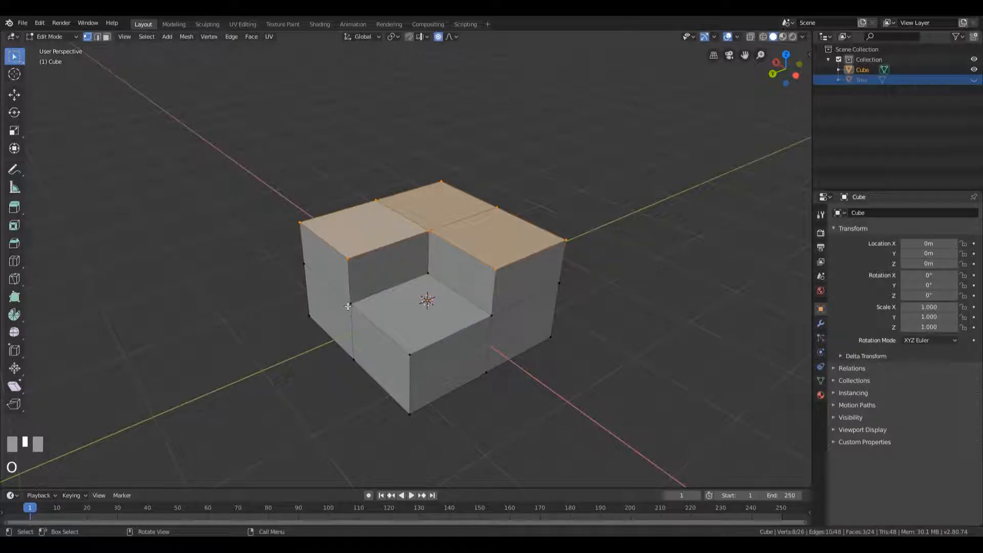
pyautogui.moveTo(340, 315); pyautogui.dragTo(318, 355, button='middle')
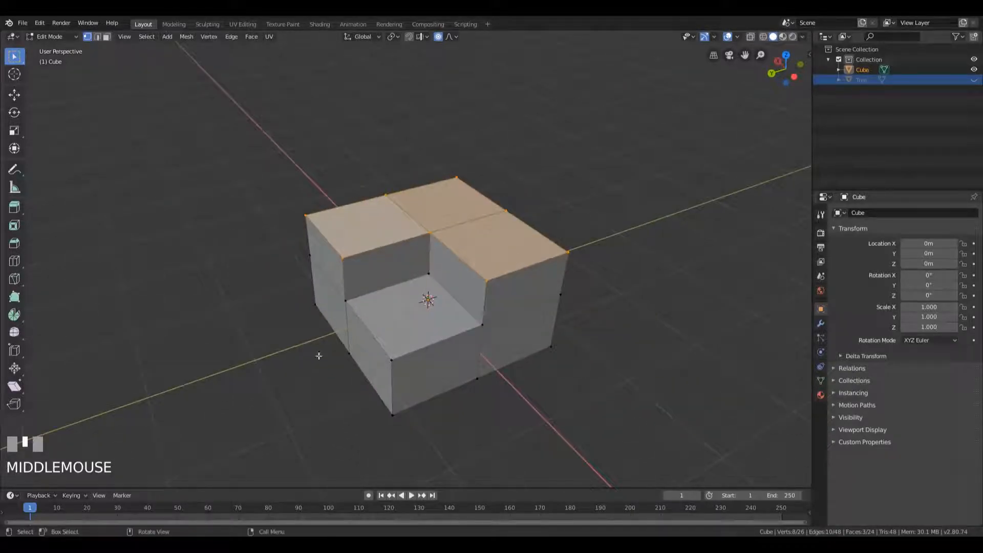
pyautogui.click(340, 300)
pyautogui.moveTo(476, 317)
pyautogui.mouseDown(button='middle')
pyautogui.moveTo(499, 314)
pyautogui.moveTo(487, 318)
pyautogui.mouseUp(button='middle')
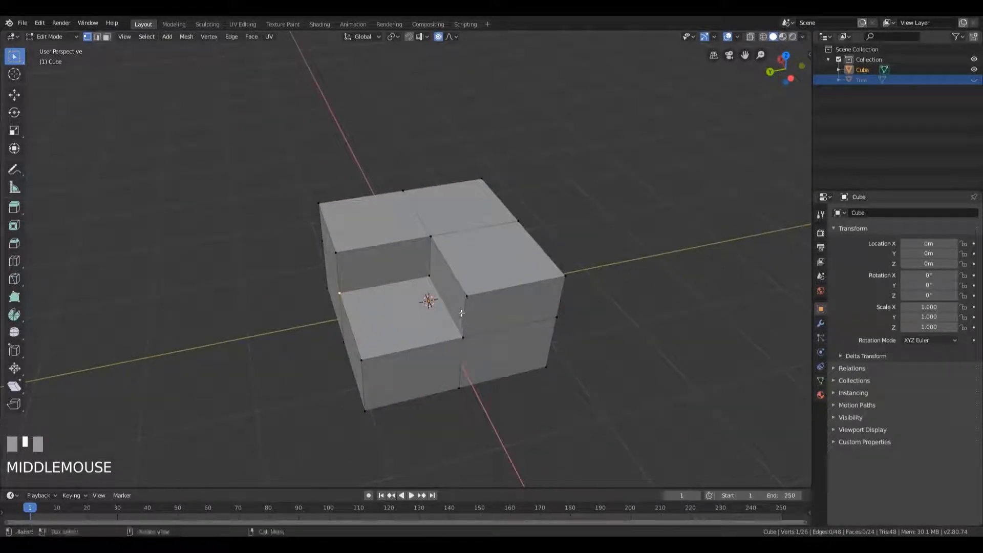
pyautogui.press('g')
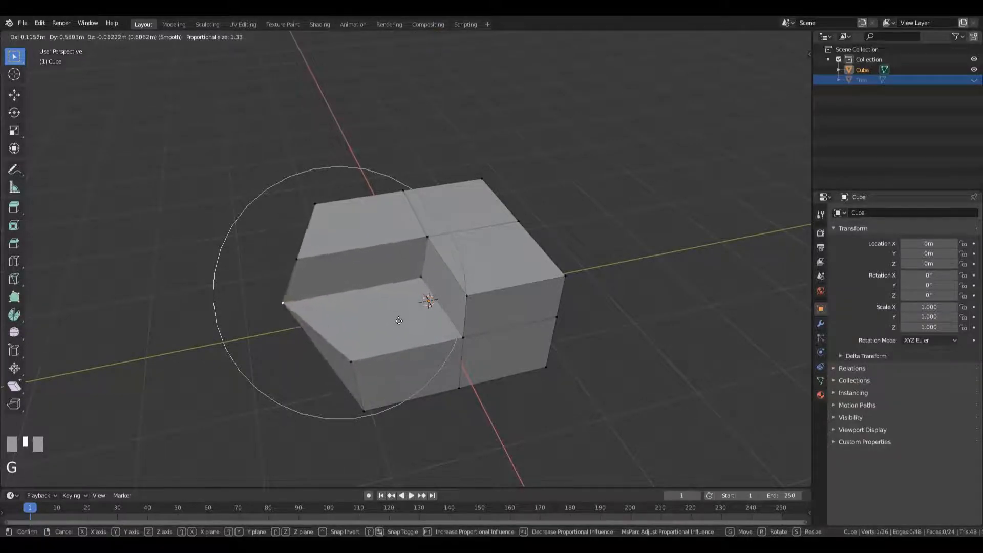
pyautogui.click(404, 349)
# Pull the mid-height middle vertices on the +X and -X sides outward, using proportional size 1.33
pyautogui.moveTo(417, 319); pyautogui.dragTo(464, 308, button='middle')
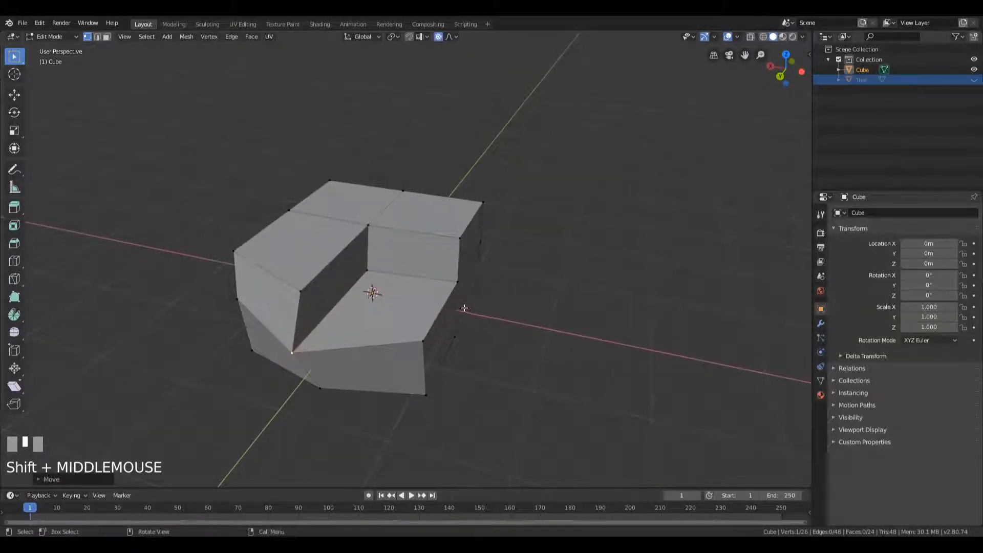
pyautogui.click(464, 282)
pyautogui.press('g')
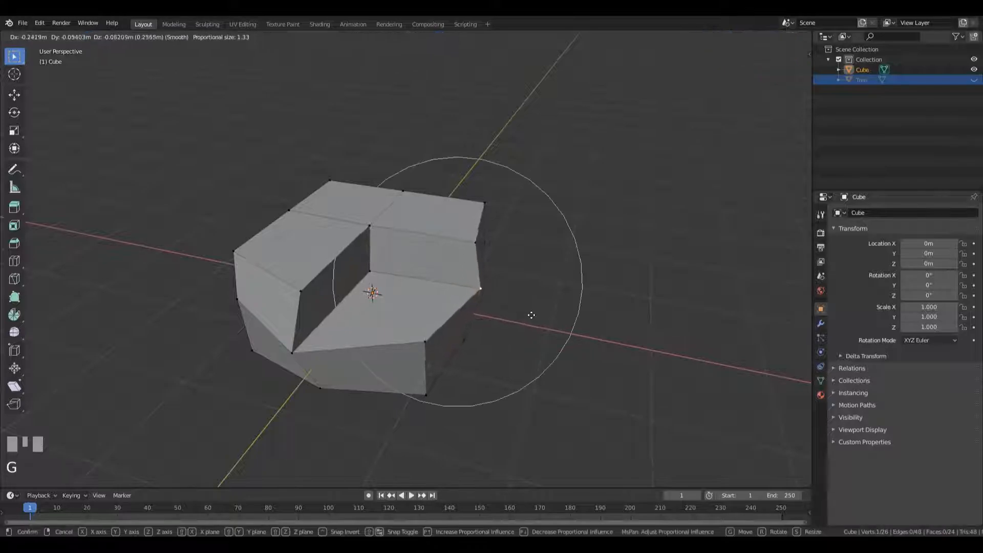
pyautogui.click(546, 319)
pyautogui.moveTo(446, 342); pyautogui.dragTo(373, 268, button='middle')
pyautogui.press('g')
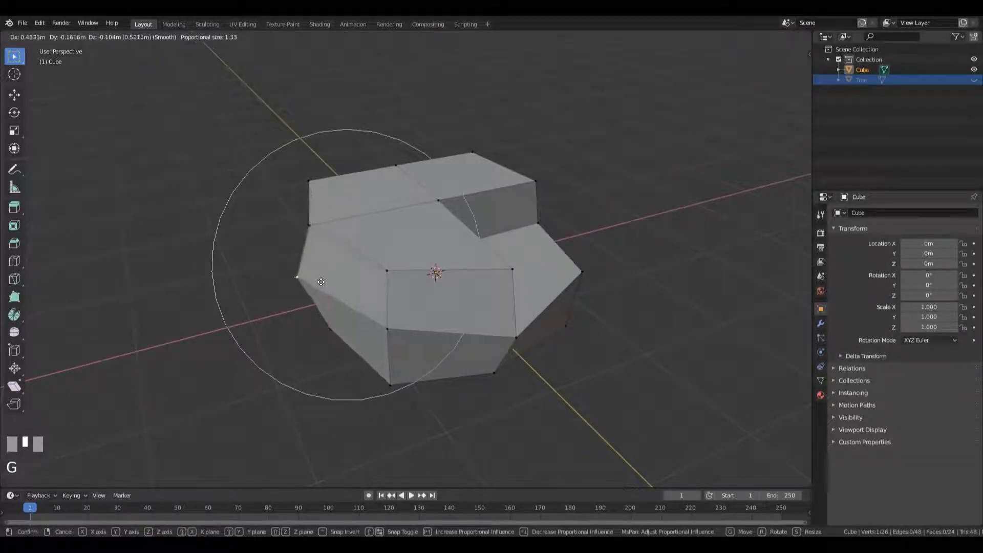
pyautogui.click(313, 282)
# Pull the mid-height middle vertex on the -Y side outward and slightly down by about 0.71 m, with proportional size about 1.46
pyautogui.moveTo(312, 282)
pyautogui.mouseDown(button='middle')
pyautogui.moveTo(440, 271)
pyautogui.moveTo(436, 246)
pyautogui.moveTo(401, 255)
pyautogui.moveTo(408, 247)
pyautogui.moveTo(347, 215)
pyautogui.moveTo(322, 270)
pyautogui.mouseUp(button='middle')
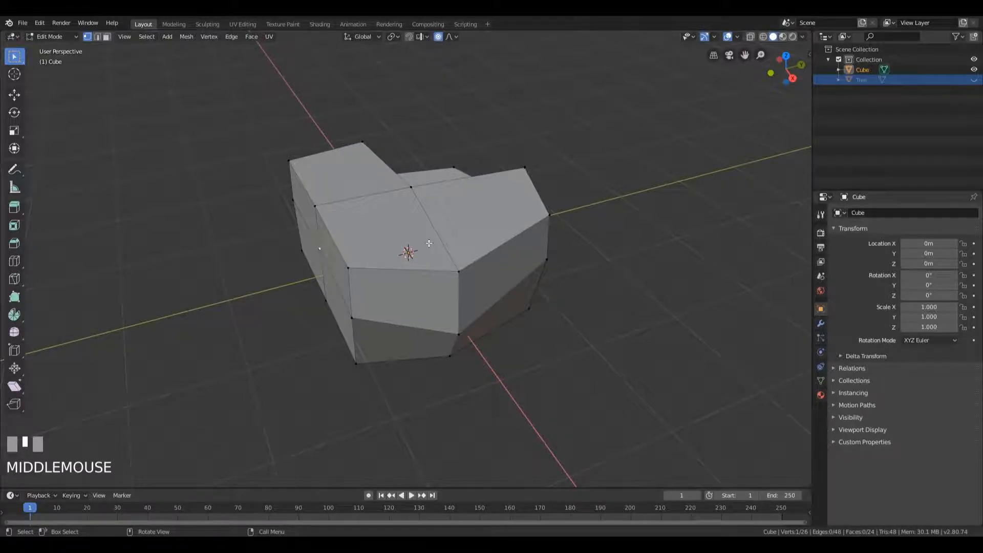
pyautogui.press('g')
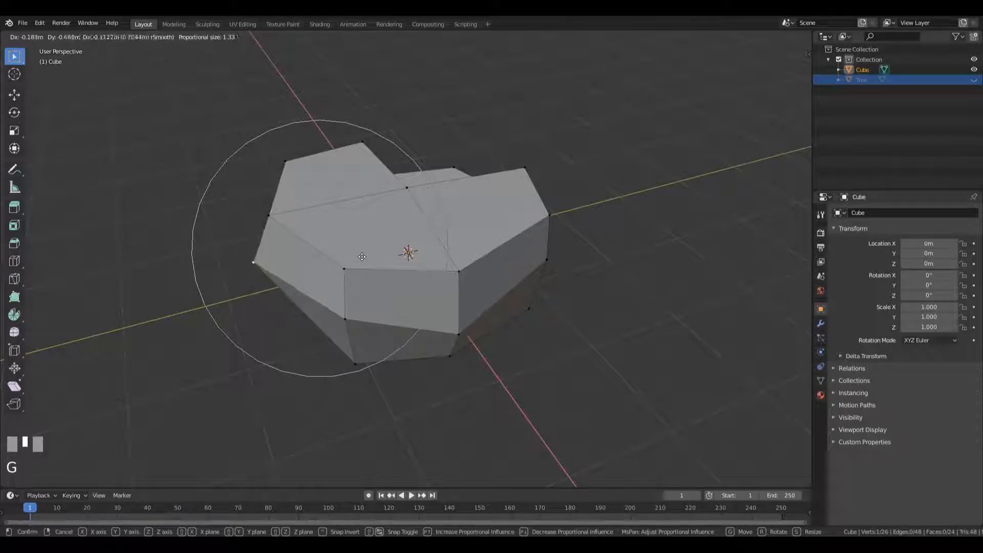
pyautogui.scroll(-3, 362, 256)
pyautogui.scroll(-2, 362, 256)
pyautogui.scroll(-5, 362, 257)
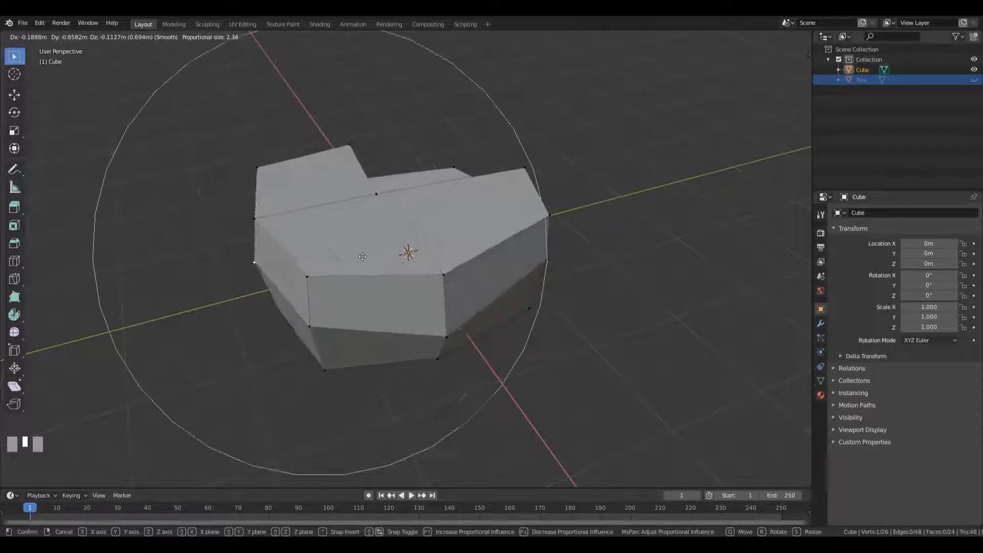
pyautogui.scroll(3, 363, 257)
pyautogui.scroll(-2, 362, 257)
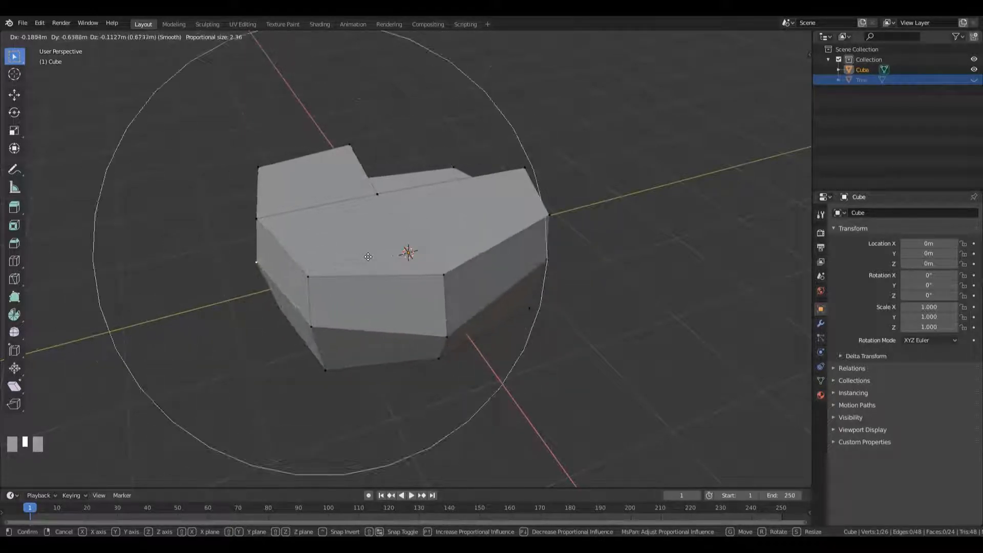
pyautogui.scroll(6, 338, 262)
pyautogui.scroll(-4, 343, 265)
pyautogui.scroll(1, 362, 263)
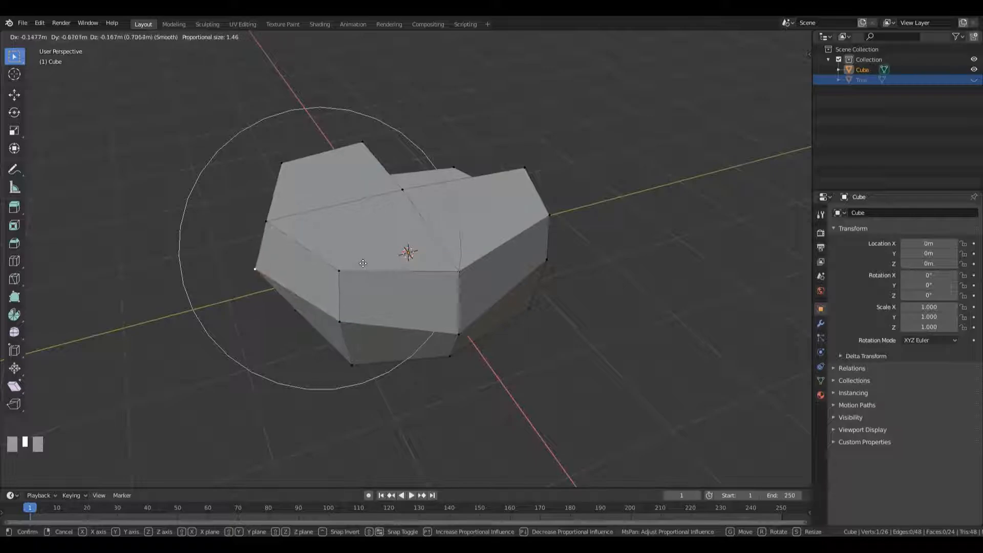
pyautogui.click(363, 263)
pyautogui.moveTo(362, 263); pyautogui.dragTo(584, 261, button='middle')
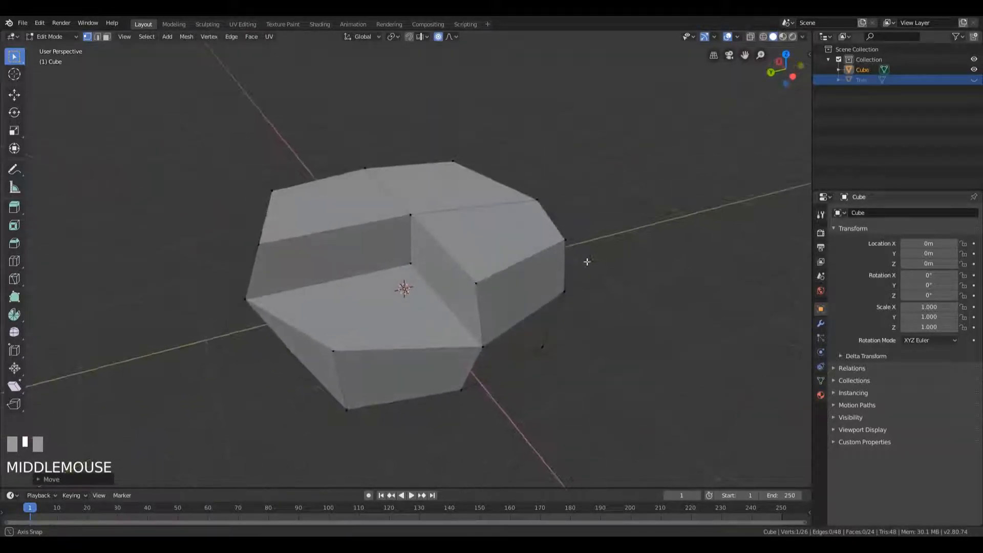
# Pull the top centre vertex upward with proportional size 1.46
pyautogui.moveTo(576, 205); pyautogui.dragTo(496, 216, button='middle')
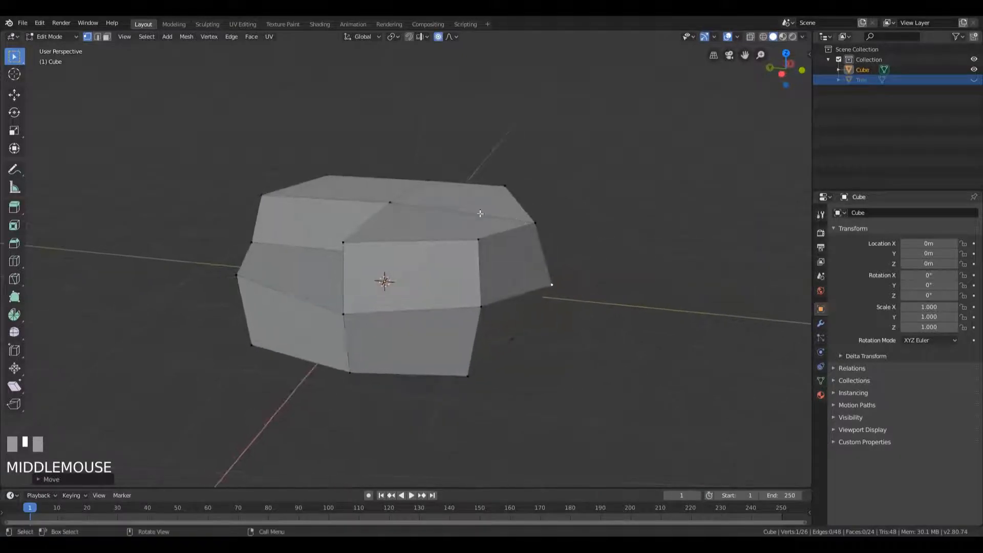
pyautogui.click(392, 203)
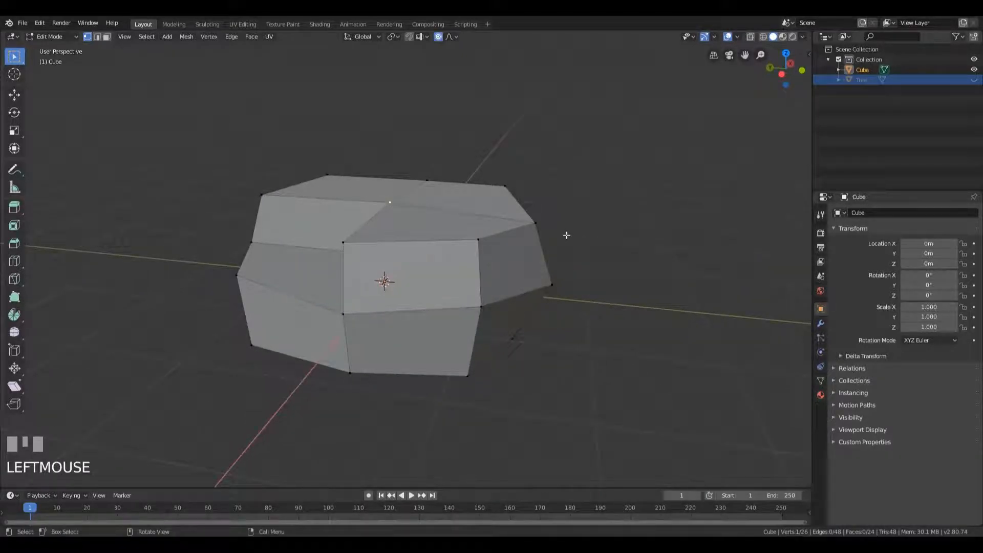
pyautogui.press('g')
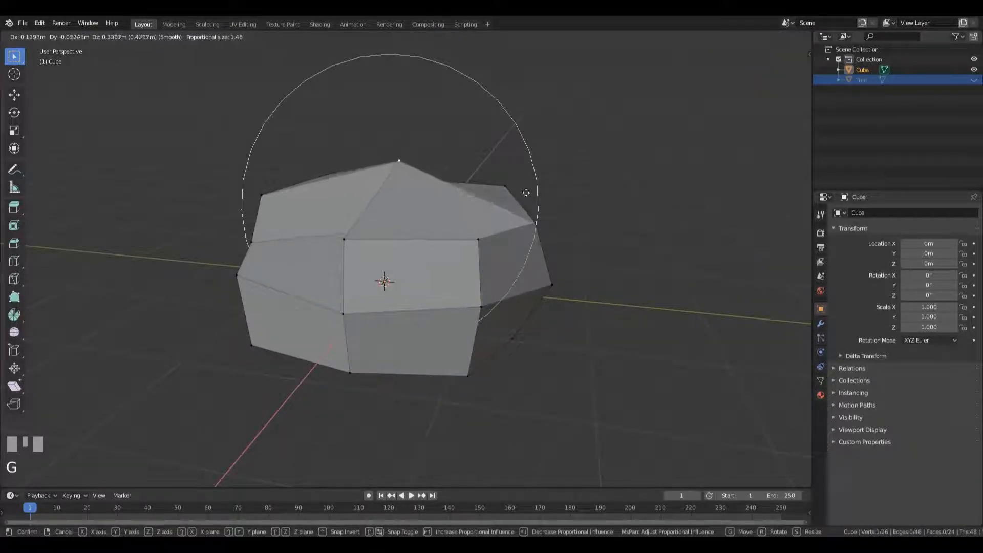
pyautogui.click(522, 204)
# Move two lower vertices with proportional editing, pulling the bottom corner beneath the lower step inward and up at proportional size 1.00
pyautogui.moveTo(522, 203); pyautogui.dragTo(571, 324, button='middle')
pyautogui.click(403, 310)
pyautogui.press('g')
pyautogui.click(533, 336)
pyautogui.click(574, 328)
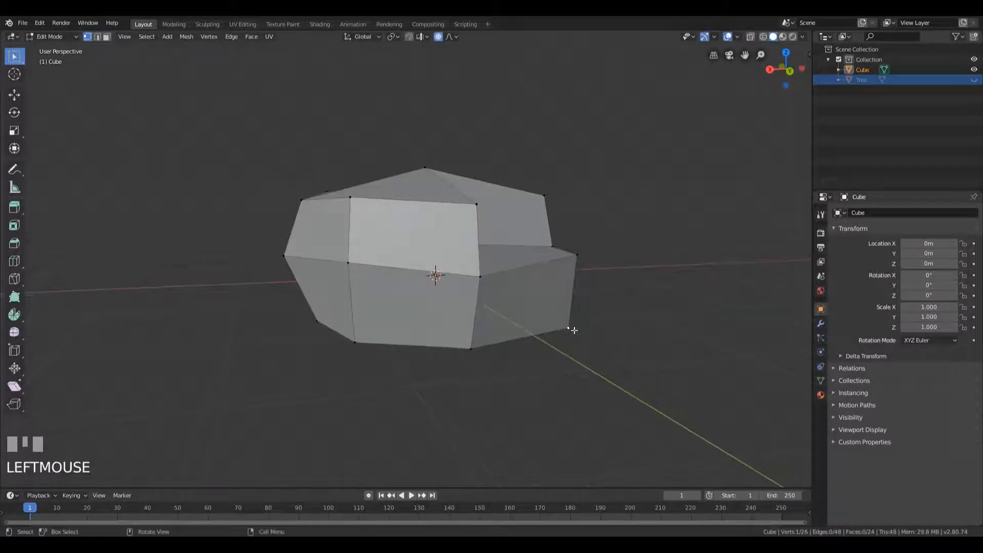
pyautogui.press('g')
pyautogui.scroll(3, 555, 322)
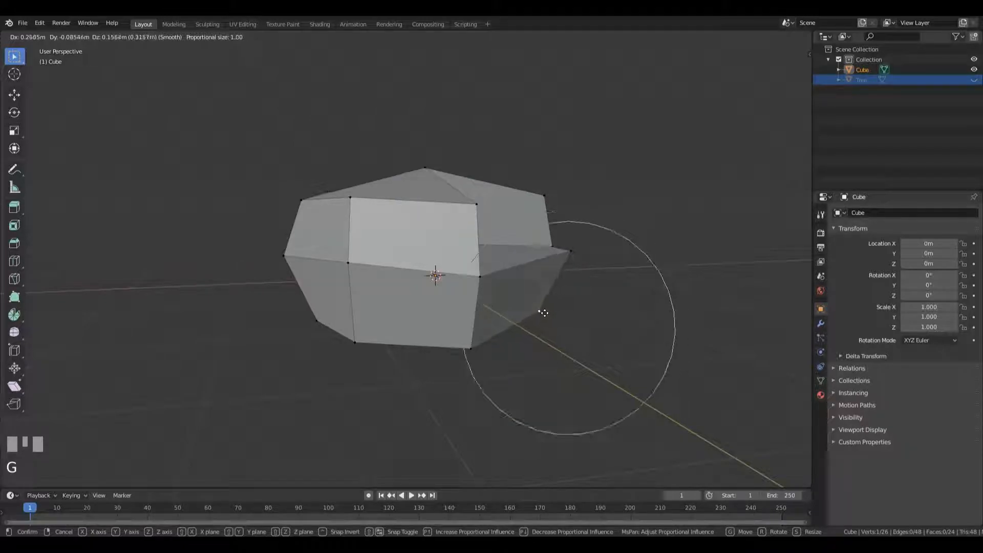
pyautogui.click(535, 310)
# Reposition two more vertices with proportional editing, pulling the upper +X +Y corner inward and down
pyautogui.moveTo(532, 309); pyautogui.dragTo(420, 286, button='middle')
pyautogui.press('g')
pyautogui.click(504, 285)
pyautogui.click(541, 192)
pyautogui.press('g')
pyautogui.click(530, 210)
pyautogui.moveTo(529, 210); pyautogui.dragTo(446, 256, button='middle')
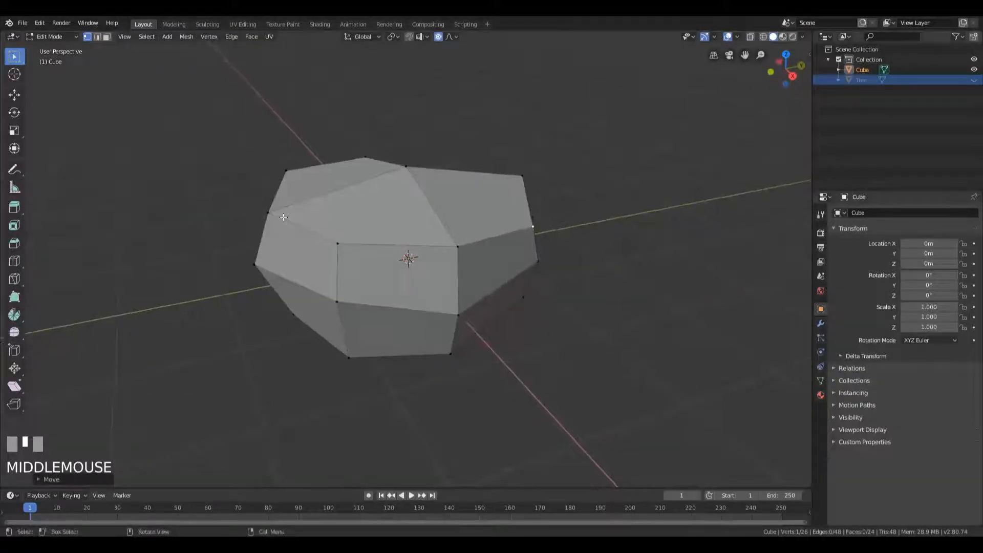
# Pull two upper rim vertices inward with proportional editing, including the upper -X -Y corner
pyautogui.click(279, 214)
pyautogui.moveTo(279, 213); pyautogui.dragTo(579, 263, button='middle')
pyautogui.press('g')
pyautogui.click(353, 225)
pyautogui.click(246, 199)
pyautogui.press('g')
pyautogui.click(347, 199)
# Slide the lower step's inner corner vertex along its edge toward the +Y side
pyautogui.moveTo(563, 230); pyautogui.dragTo(572, 204, button='middle')
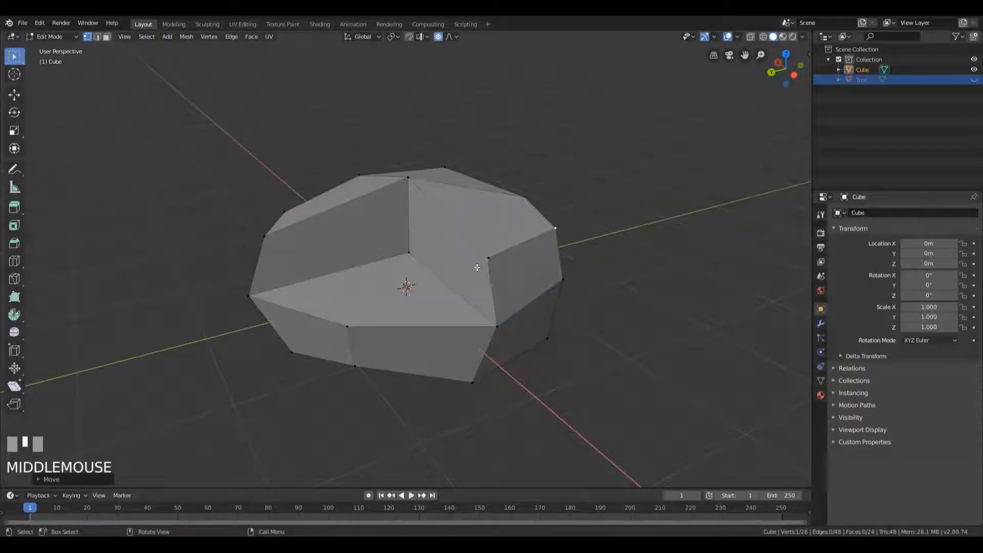
pyautogui.moveTo(502, 222); pyautogui.dragTo(493, 258, button='middle')
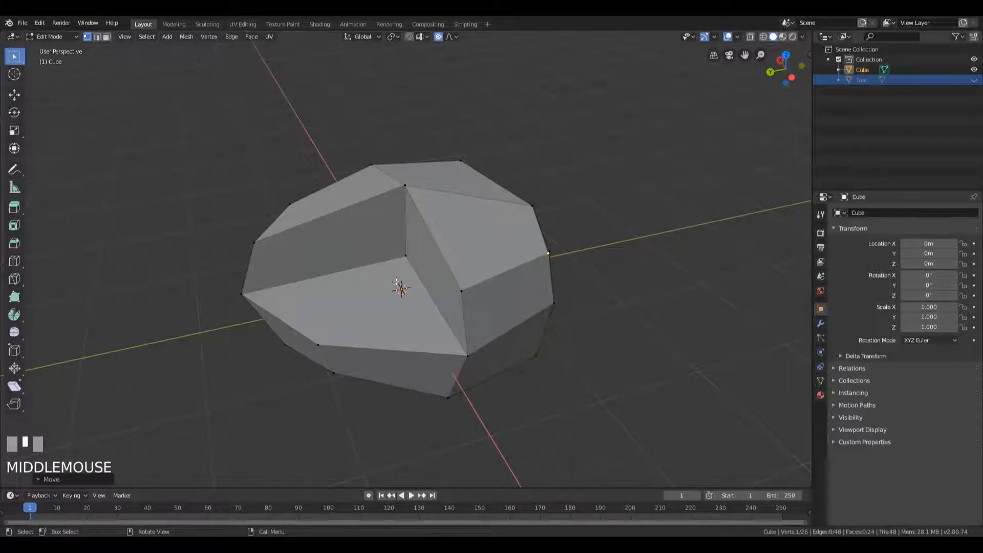
pyautogui.click(410, 255)
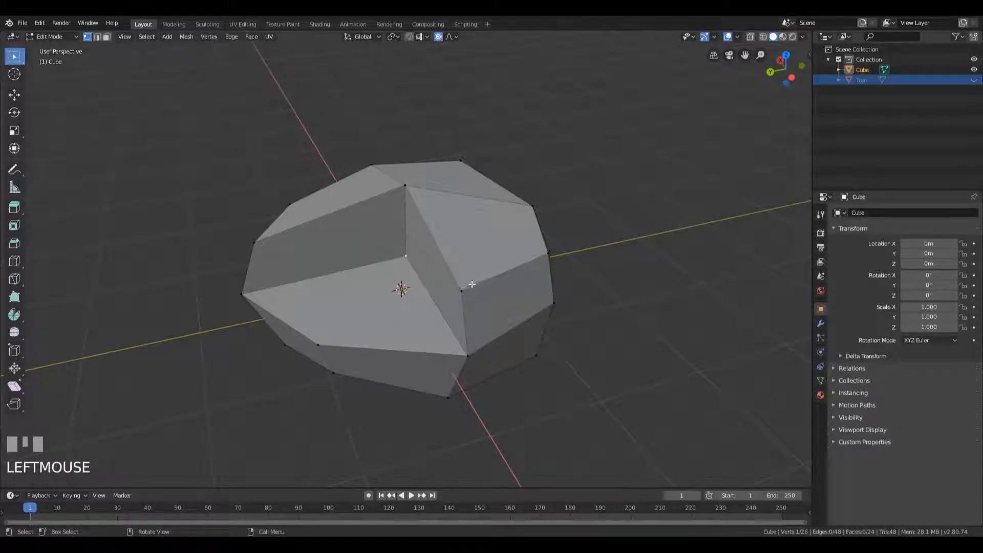
pyautogui.press('g')
pyautogui.press('g')
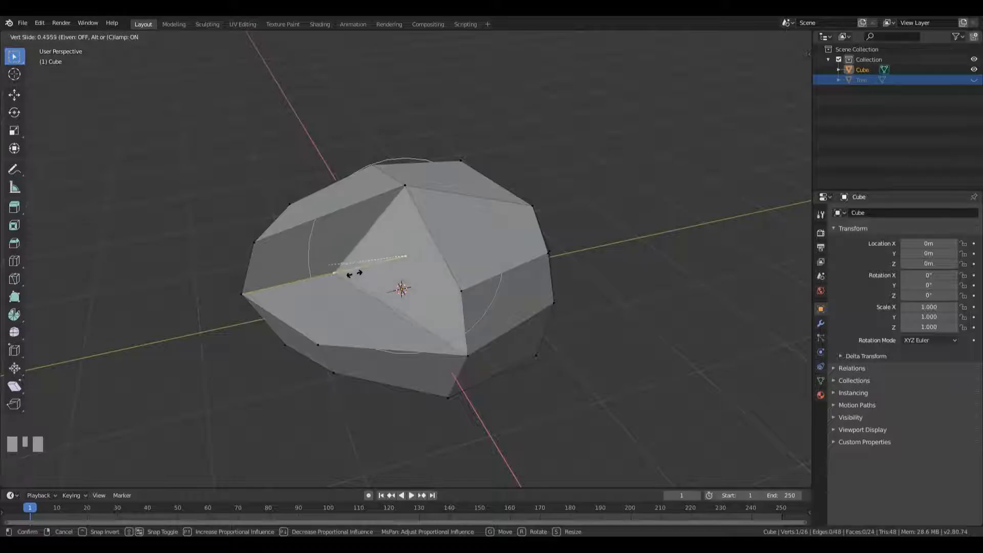
pyautogui.click(391, 260)
# Slide the upper -X middle vertex toward the -X -Y corner and the top centre vertex toward the +Y side
pyautogui.press('g')
pyautogui.press('g')
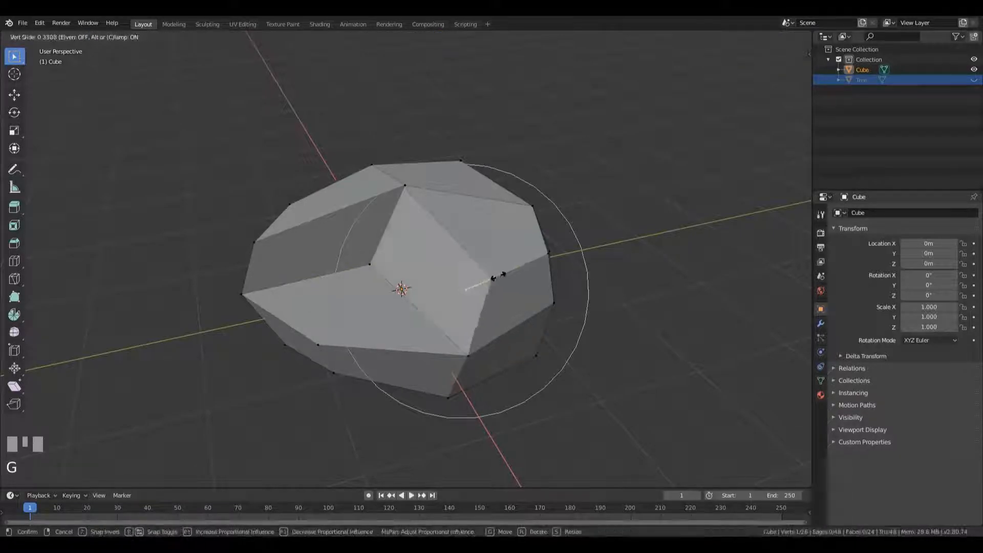
pyautogui.click(490, 277)
pyautogui.click(405, 186)
pyautogui.press('g')
pyautogui.press('g')
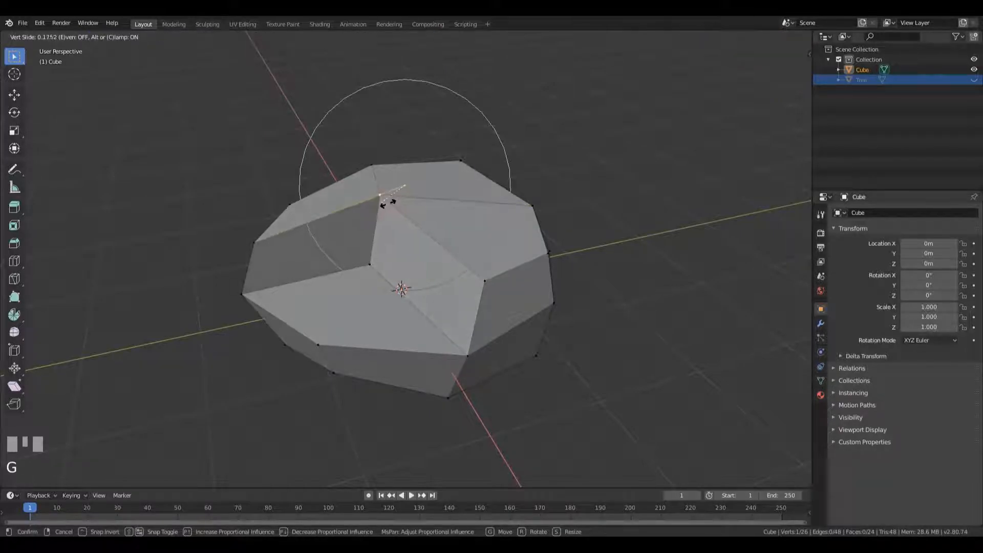
pyautogui.click(388, 219)
# Slide the lower step's inner corner vertex up its vertical edge toward the top centre vertex
pyautogui.moveTo(388, 218); pyautogui.dragTo(466, 278, button='middle')
pyautogui.click(417, 281)
pyautogui.press('g')
pyautogui.press('g')
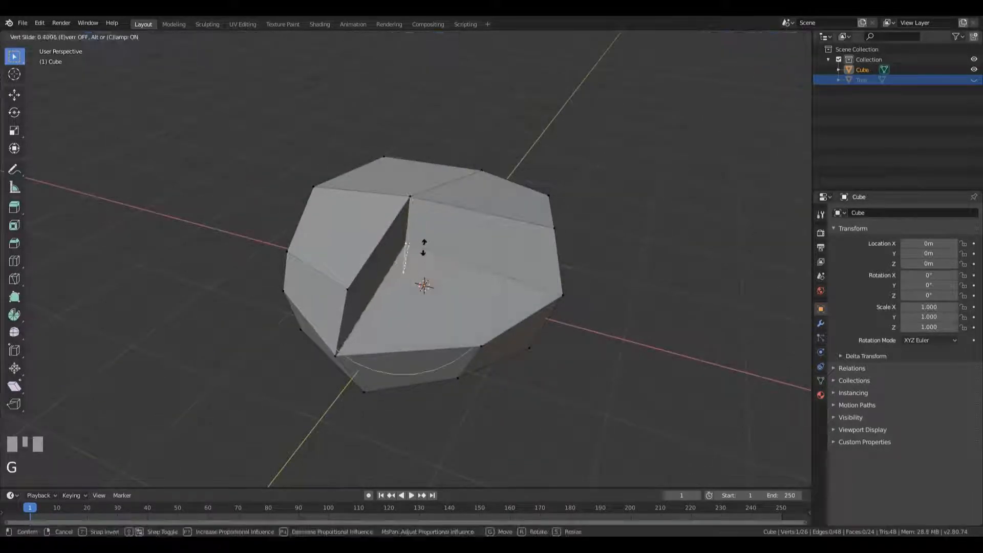
pyautogui.moveTo(424, 239); pyautogui.dragTo(491, 277, button='middle')
# Turn off proportional editing and move the lower step's inner corner vertex outward by about 0.6 m with Z locked
pyautogui.press('g')
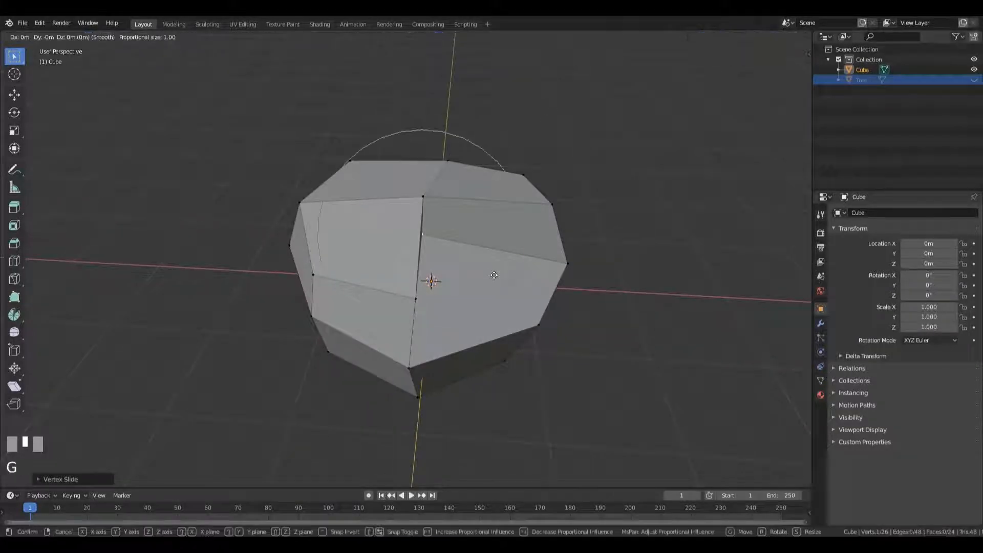
pyautogui.press('Escape')
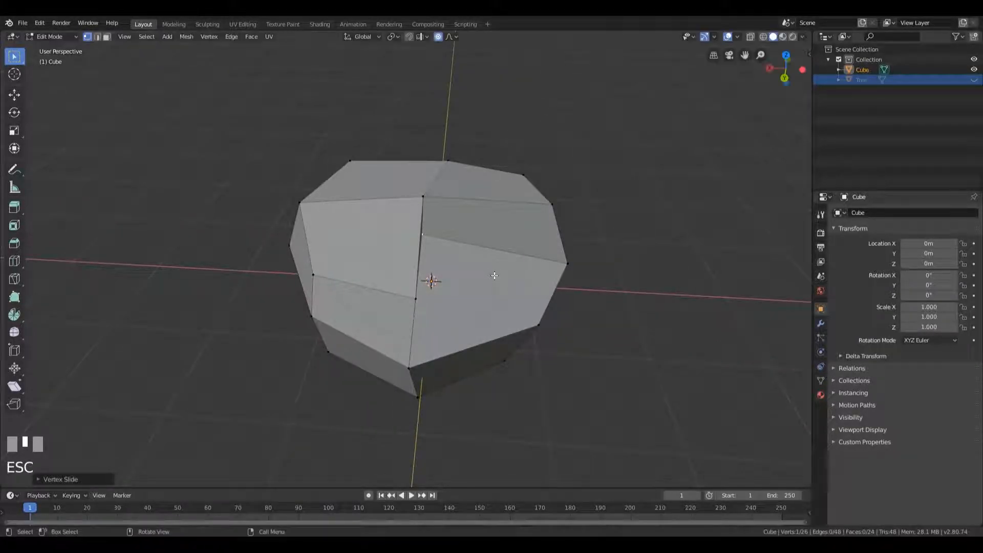
pyautogui.press('o')
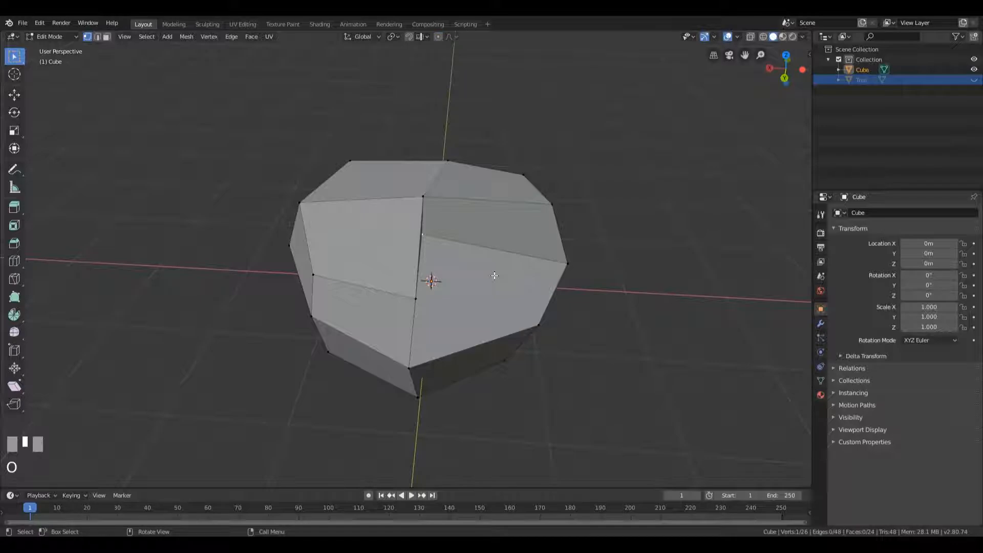
pyautogui.moveTo(499, 283); pyautogui.dragTo(500, 285, button='middle')
pyautogui.press('g')
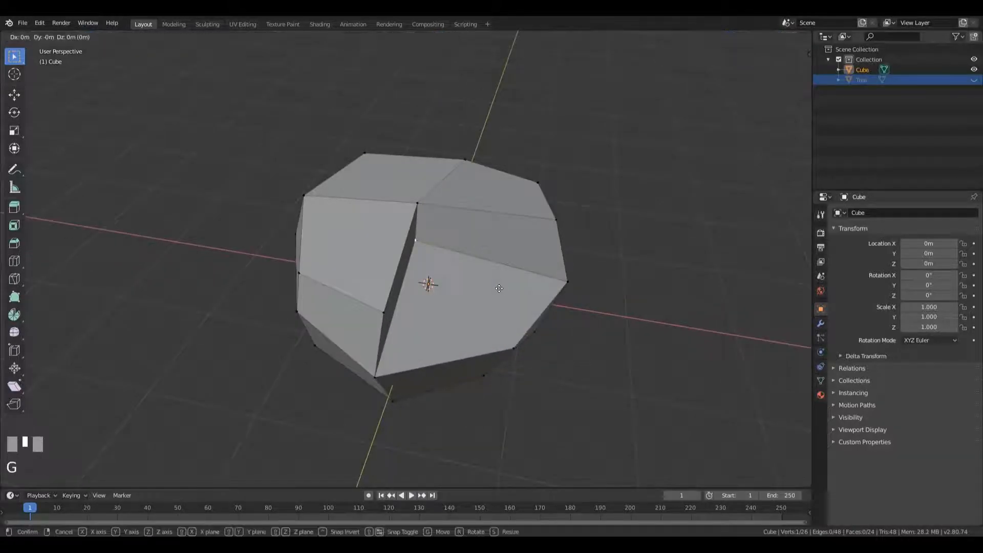
pyautogui.hotkey('shift', 'z')
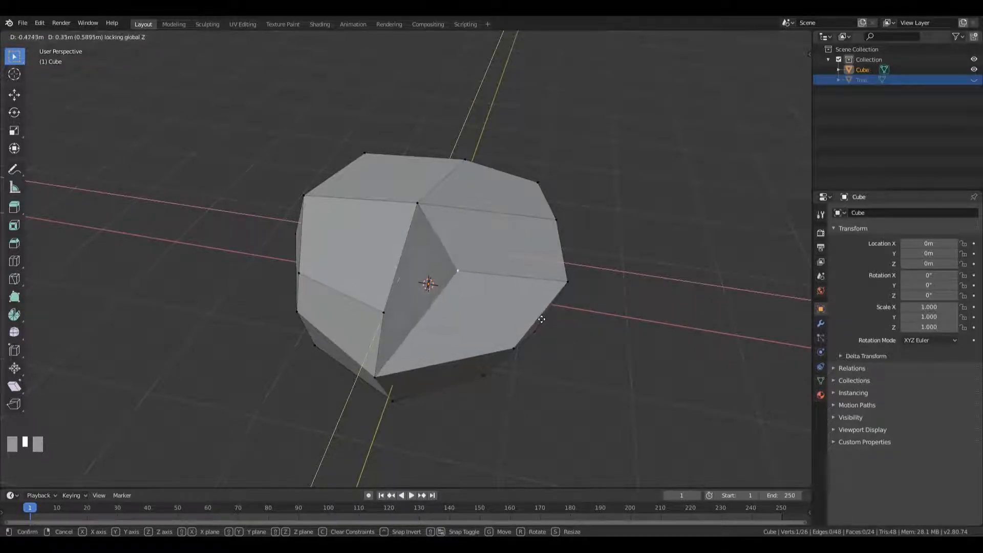
pyautogui.click(534, 322)
# Shift the lower step's inner corner vertex once more and slide a neighbouring vertex along its edge
pyautogui.moveTo(534, 322); pyautogui.dragTo(578, 302, button='middle')
pyautogui.press('g')
pyautogui.click(632, 304)
pyautogui.click(412, 266)
pyautogui.moveTo(458, 280); pyautogui.dragTo(500, 325, button='middle')
pyautogui.press('g')
pyautogui.press('g')
pyautogui.click(469, 286)
# Move a bottom corner vertex inward and lower the upper +X -Y corner vertex close to the mid-height edge
pyautogui.press('g')
pyautogui.press('g')
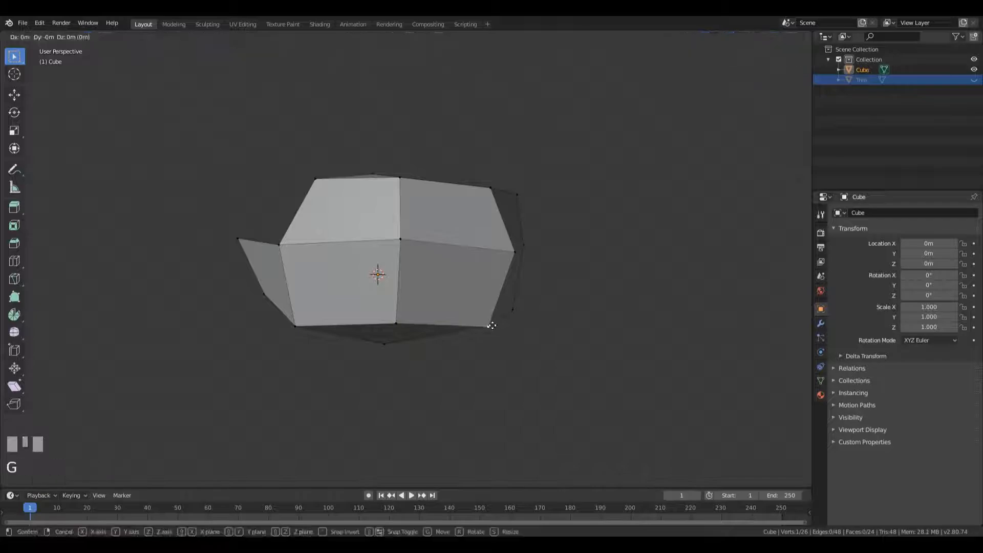
pyautogui.click(453, 320)
pyautogui.moveTo(320, 297); pyautogui.dragTo(389, 272, button='middle')
pyautogui.press('g')
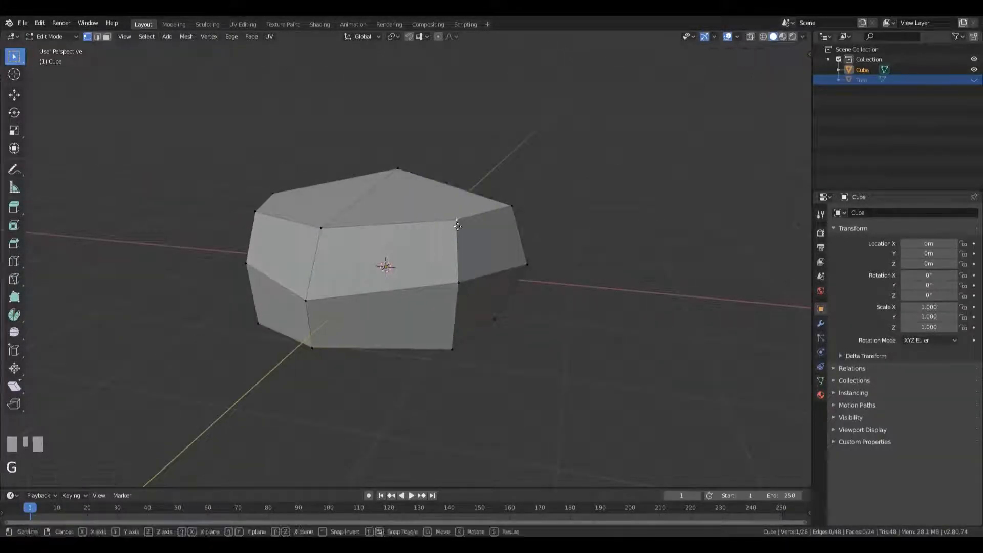
pyautogui.click(500, 260)
# Slide the upper +X +Y corner vertex slightly down along its edge
pyautogui.moveTo(501, 260); pyautogui.dragTo(354, 302, button='middle')
pyautogui.click(494, 259)
pyautogui.press('g')
pyautogui.press('g')
pyautogui.click(496, 257)
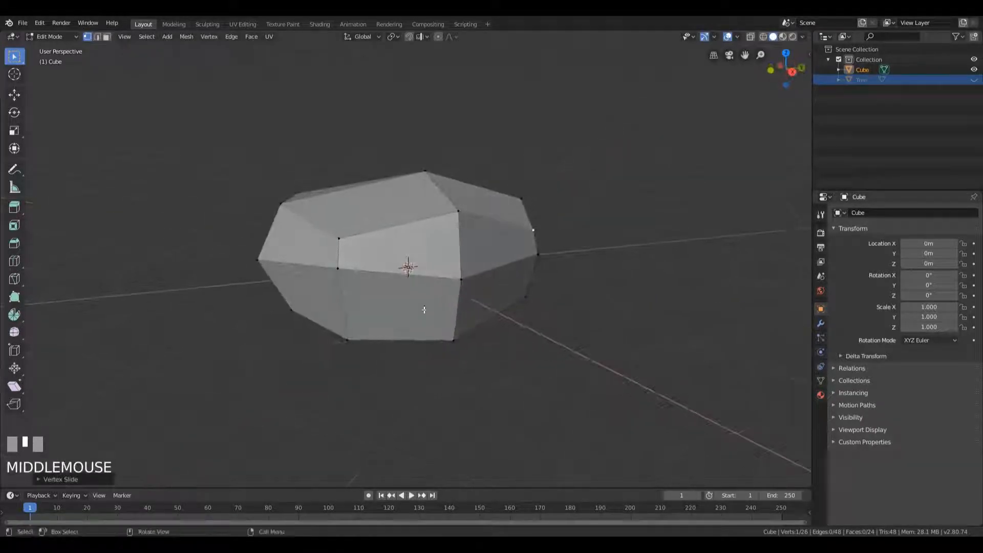
# Slide the bottom +X -Y corner vertex up its edge by a factor of about 0.4
pyautogui.click(344, 304)
pyautogui.press('g')
pyautogui.press('g')
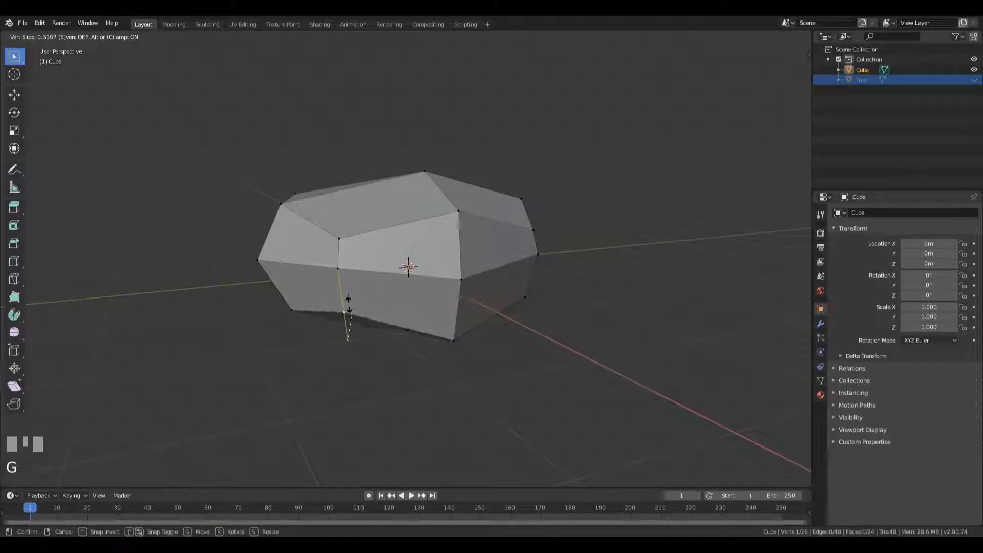
pyautogui.click(347, 308)
# Slide the bottom middle vertex on the -X side upward along its edge
pyautogui.moveTo(347, 308); pyautogui.dragTo(295, 304, button='middle')
pyautogui.scroll(-2, 440, 352)
pyautogui.click(440, 342)
pyautogui.press('g')
pyautogui.press('g')
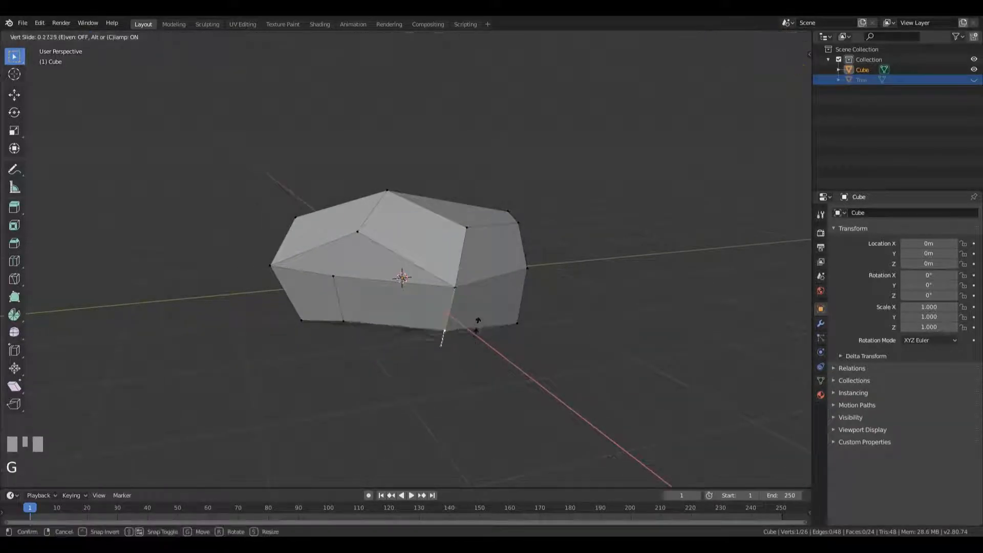
pyautogui.click(470, 333)
# Slide the bottom -X -Y corner vertex upward along its edge
pyautogui.moveTo(470, 334); pyautogui.dragTo(521, 324, button='middle')
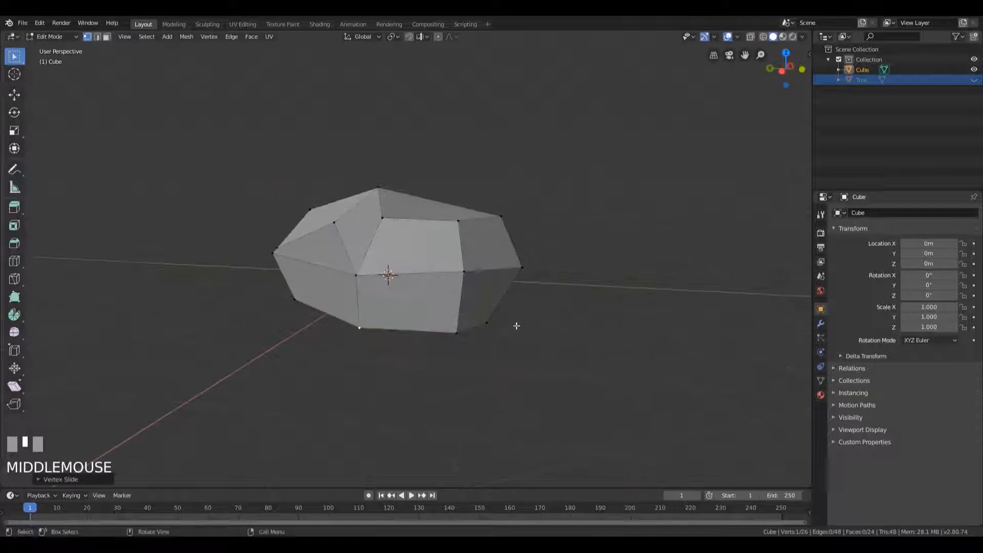
pyautogui.press('g')
pyautogui.press('g')
pyautogui.click(501, 265)
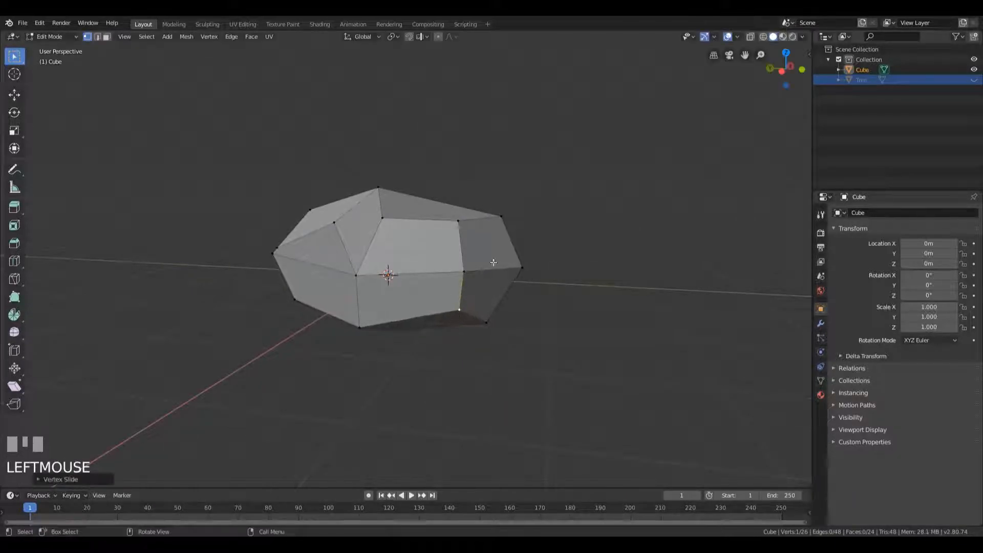
# Try the Inset and Bevel tools on the -X -Y top face in face mode, and undo the result
pyautogui.moveTo(518, 214); pyautogui.dragTo(460, 264, button='middle')
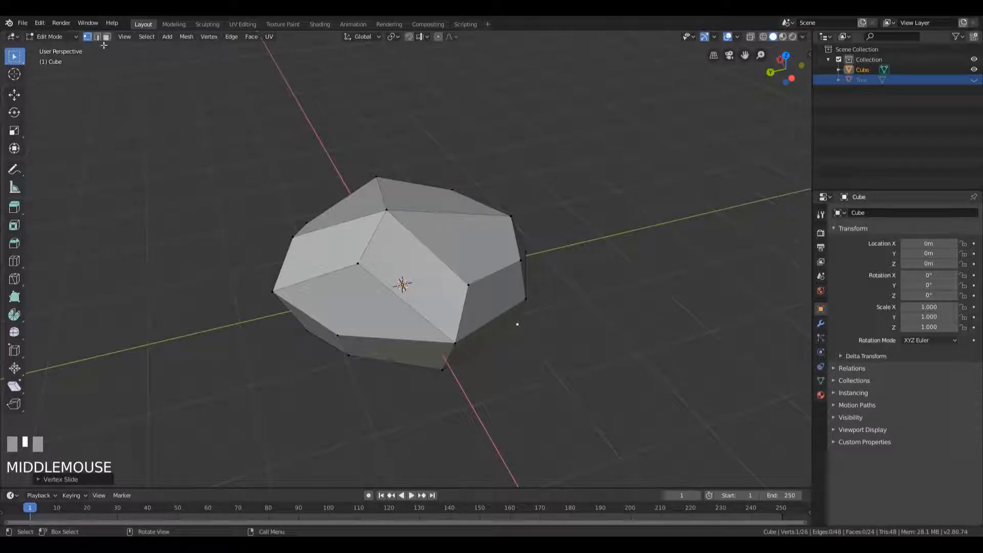
pyautogui.press('3')
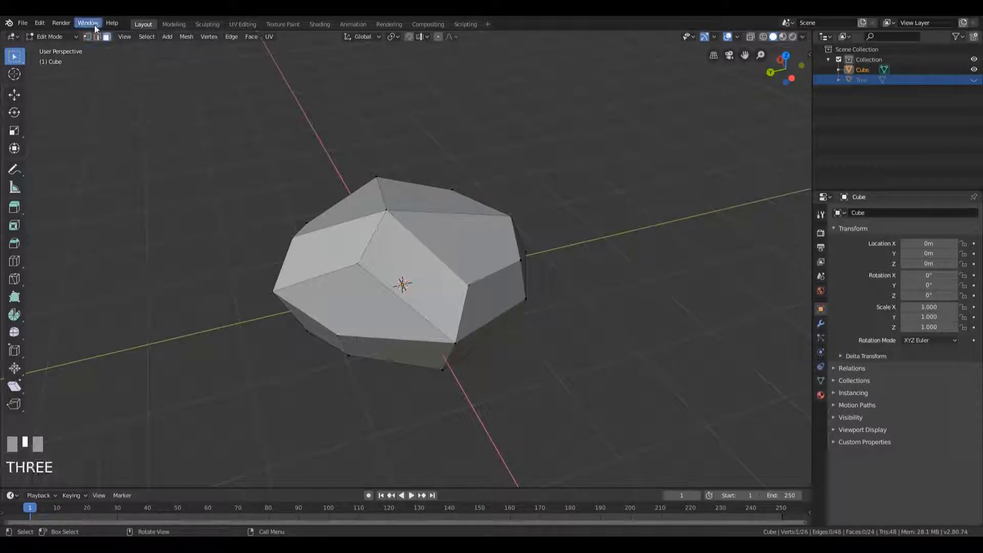
pyautogui.click(452, 241)
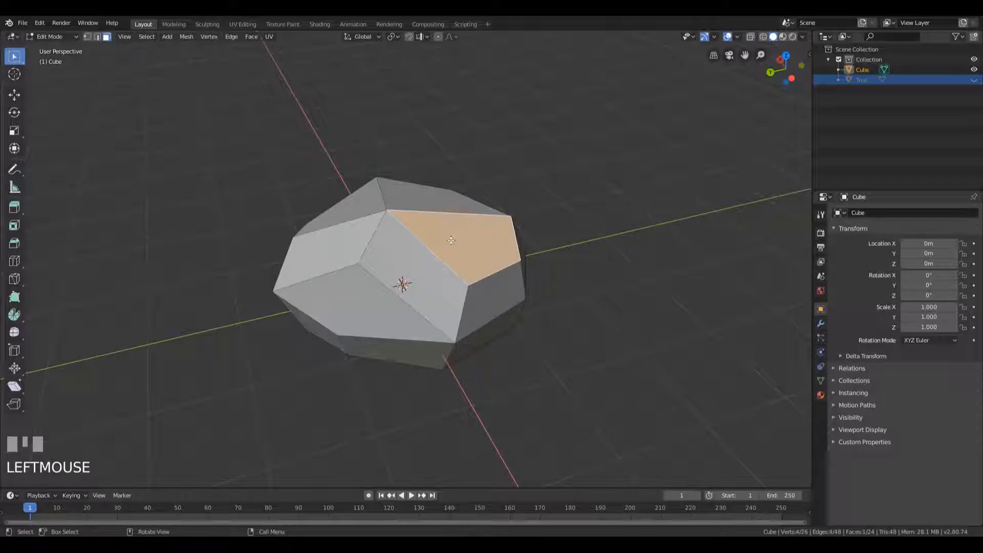
pyautogui.click(17, 228)
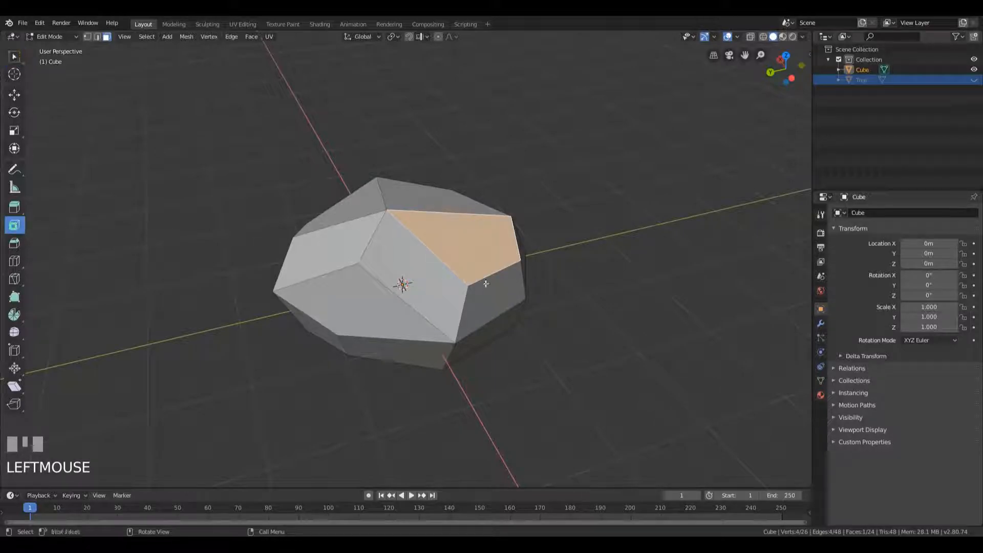
pyautogui.moveTo(468, 267); pyautogui.dragTo(482, 274)
pyautogui.moveTo(482, 273); pyautogui.dragTo(508, 202, button='middle')
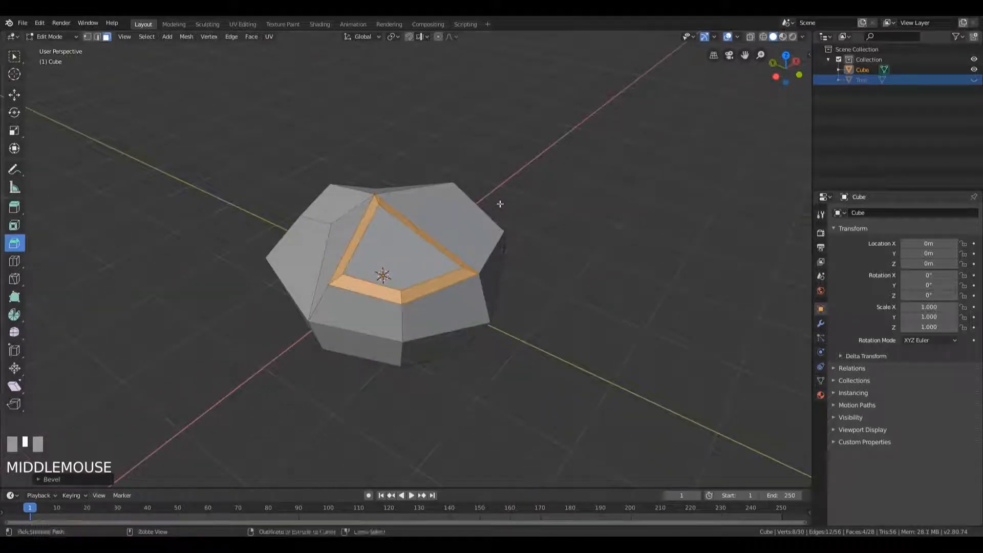
pyautogui.hotkey('ctrl', 'z')
# Try beveling the outer edge of the -X -Y top face along the -Y side in edge mode, and undo it
pyautogui.press('2')
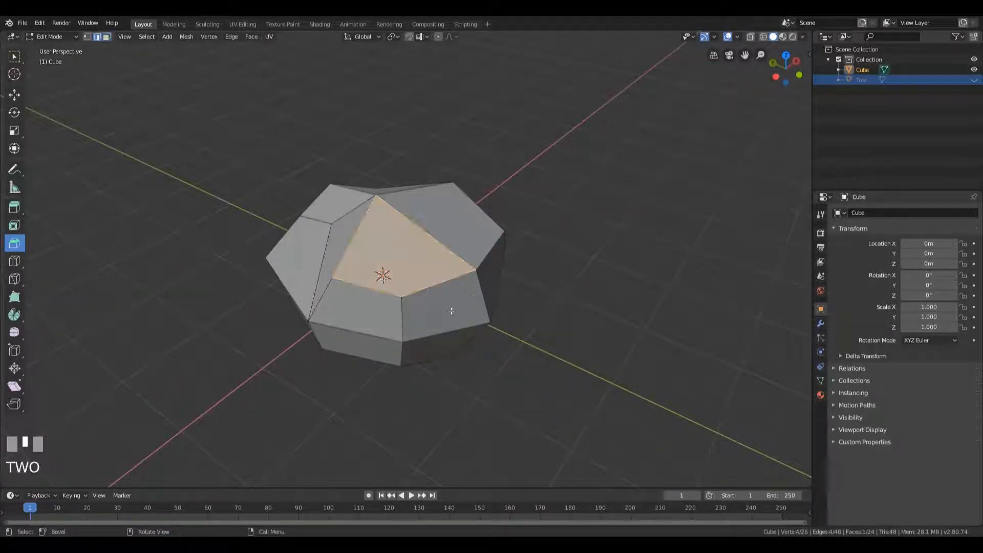
pyautogui.click(435, 285)
pyautogui.hotkey('ctrl', 'b')
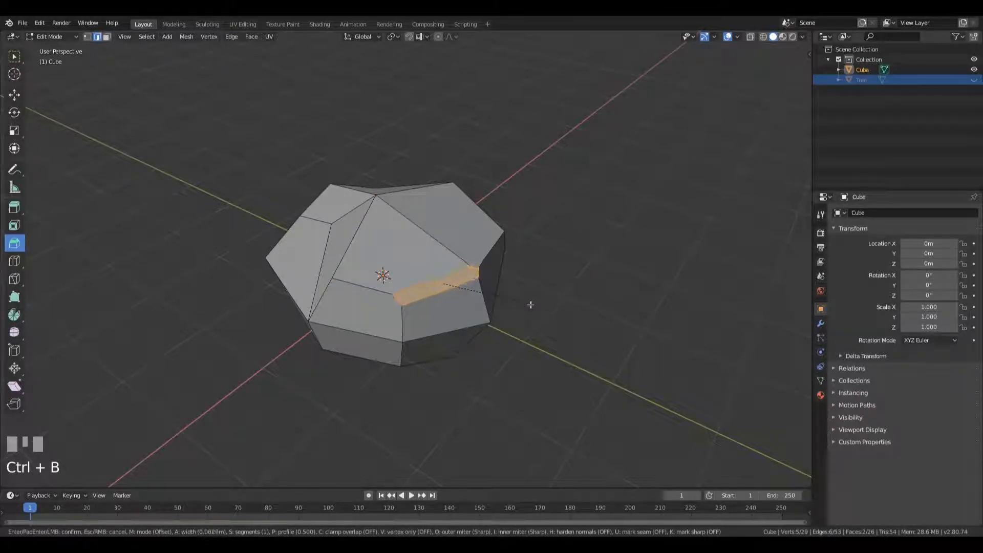
pyautogui.click(528, 305)
pyautogui.moveTo(524, 305); pyautogui.dragTo(422, 257, button='middle')
pyautogui.hotkey('ctrl', 'z')
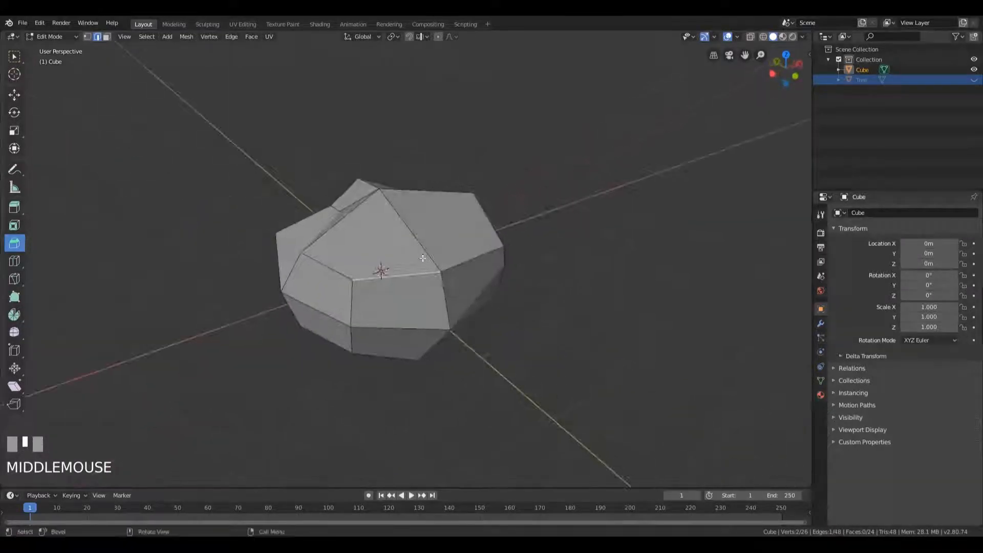
# Try to bevel the upper middle vertex on the -Y side in vertex mode
pyautogui.press('1')
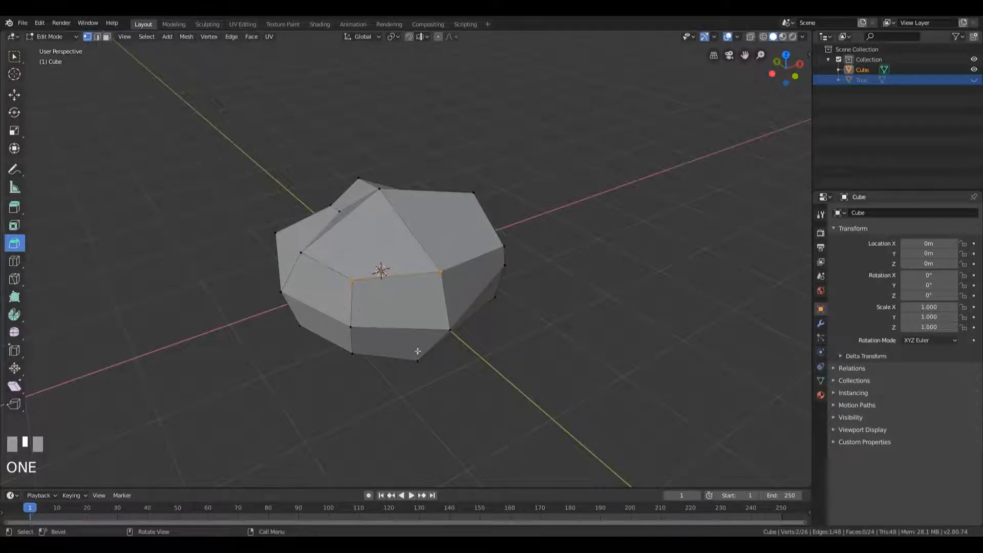
pyautogui.click(443, 272)
pyautogui.moveTo(442, 272); pyautogui.dragTo(432, 310, button='middle')
pyautogui.hotkey('ctrl', 'b')
pyautogui.press('Escape')
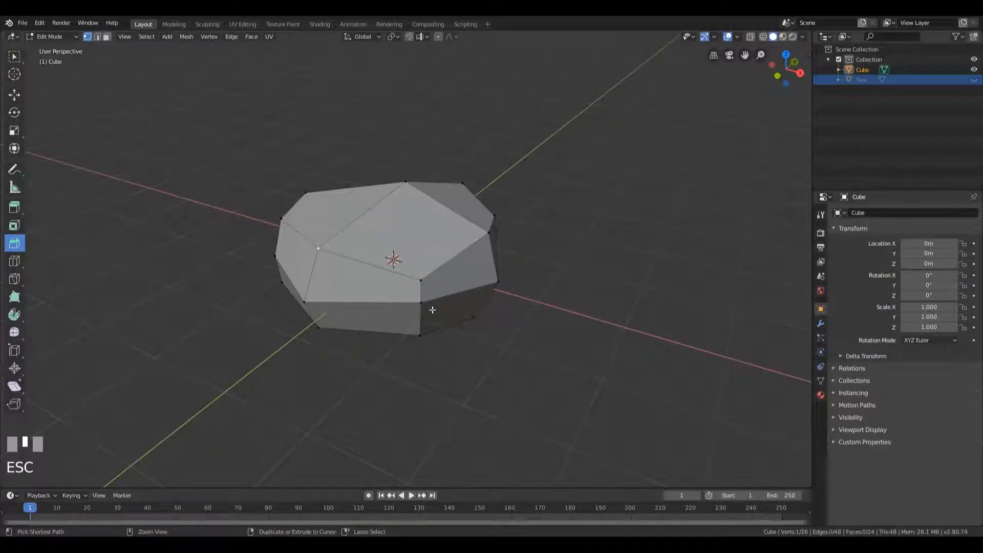
# Try beveling the upper middle vertex on the -Y side with Vertex Only enabled and a width of about 0.203 m, and undo it
pyautogui.hotkey('ctrl', 'b')
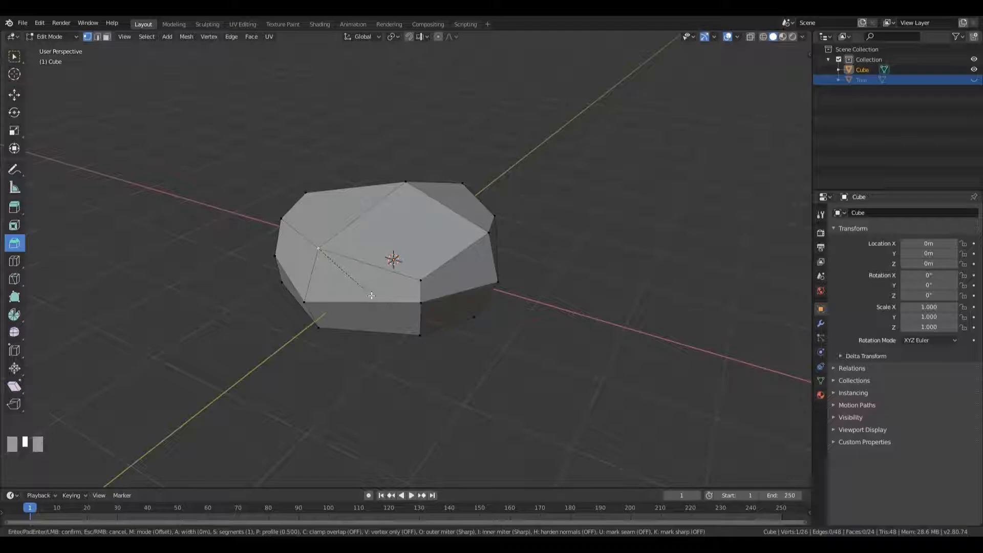
pyautogui.press('Escape')
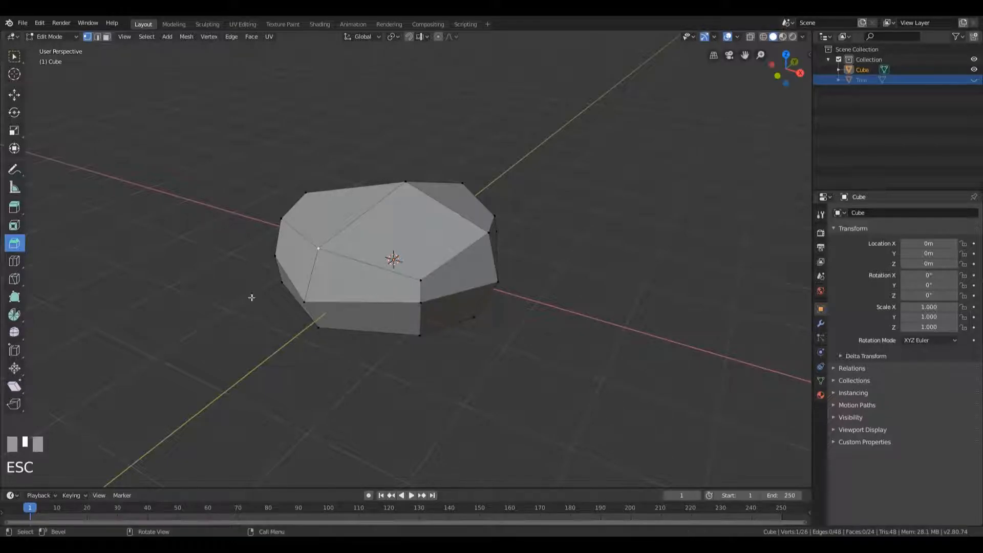
pyautogui.moveTo(310, 254); pyautogui.dragTo(358, 300)
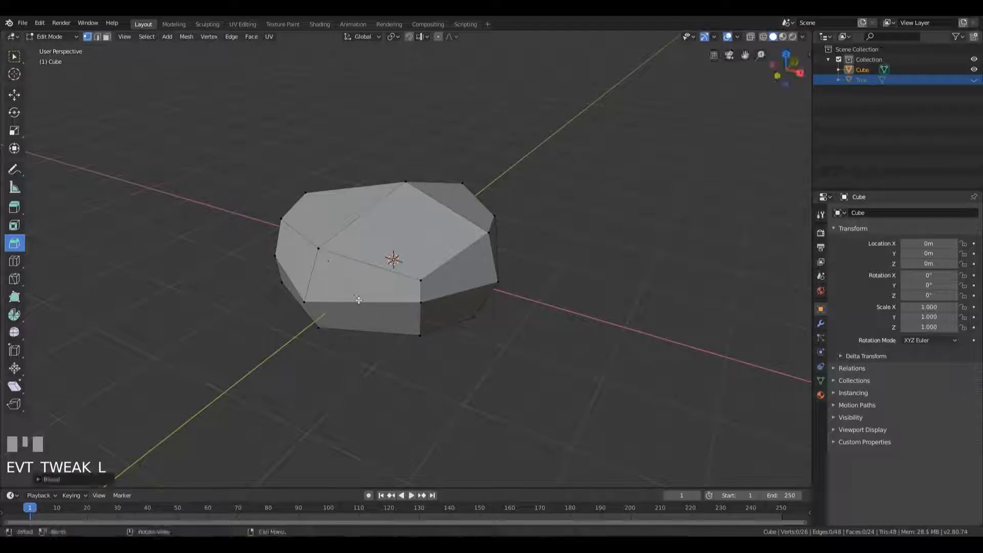
pyautogui.click(57, 480)
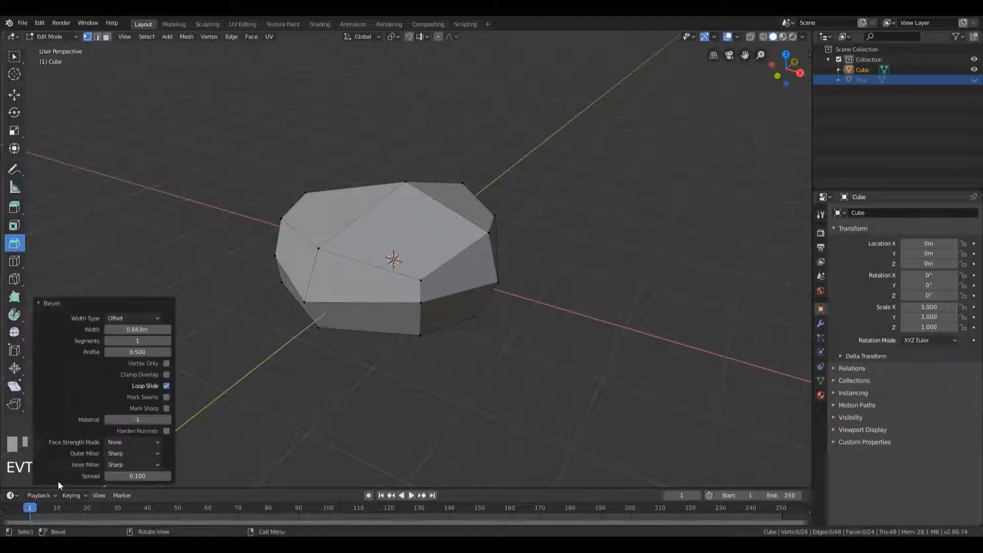
pyautogui.click(167, 365)
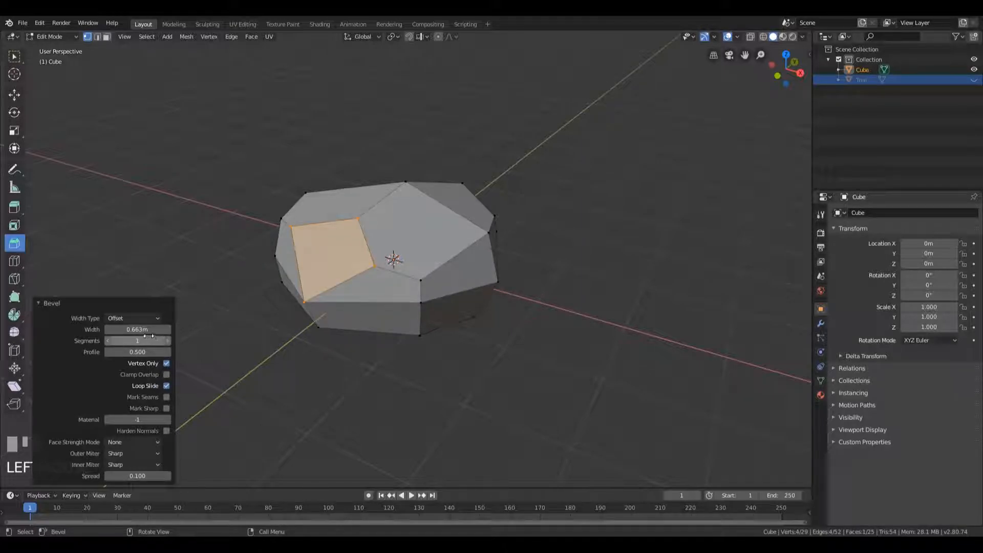
pyautogui.moveTo(137, 329); pyautogui.dragTo(108, 329)
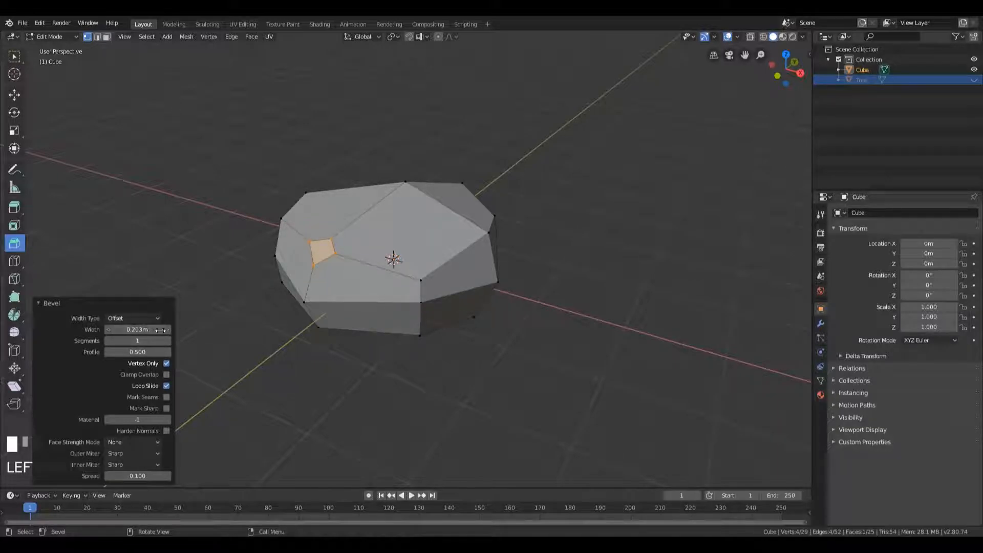
pyautogui.click(113, 308)
pyautogui.hotkey('ctrl', 'z')
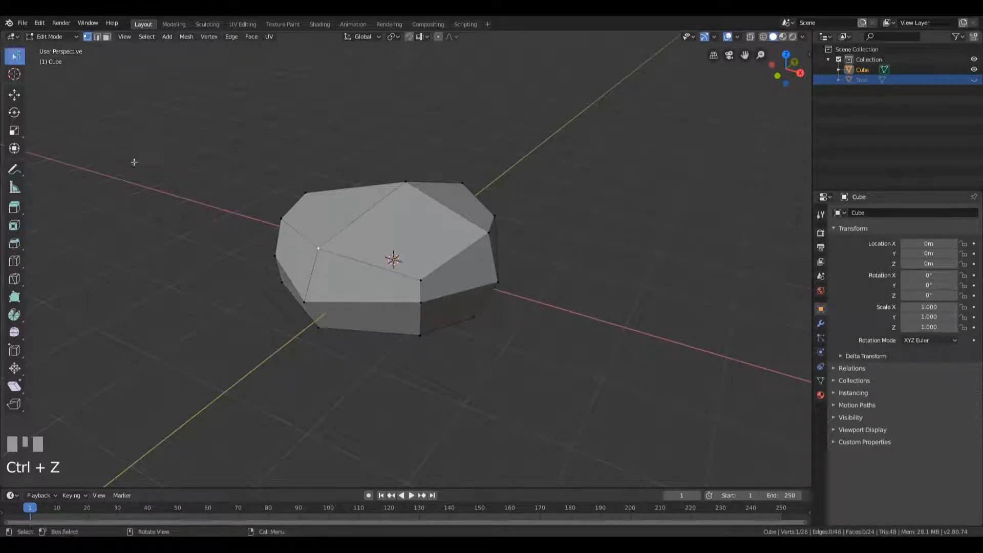
# Bevel the upper middle vertex on the -Y side, with the bevel switched to vertex-only mode
pyautogui.hotkey('ctrl', 'b')
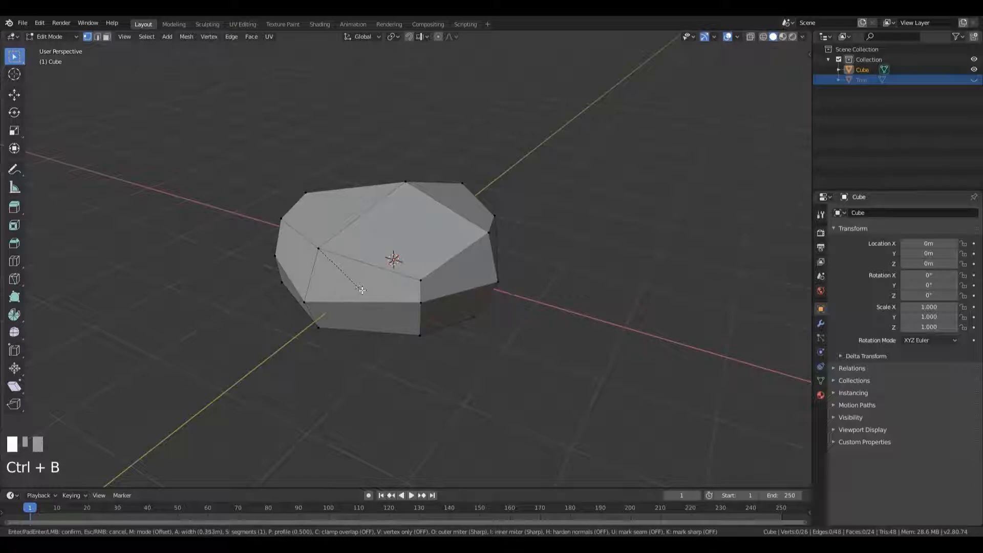
pyautogui.press('v')
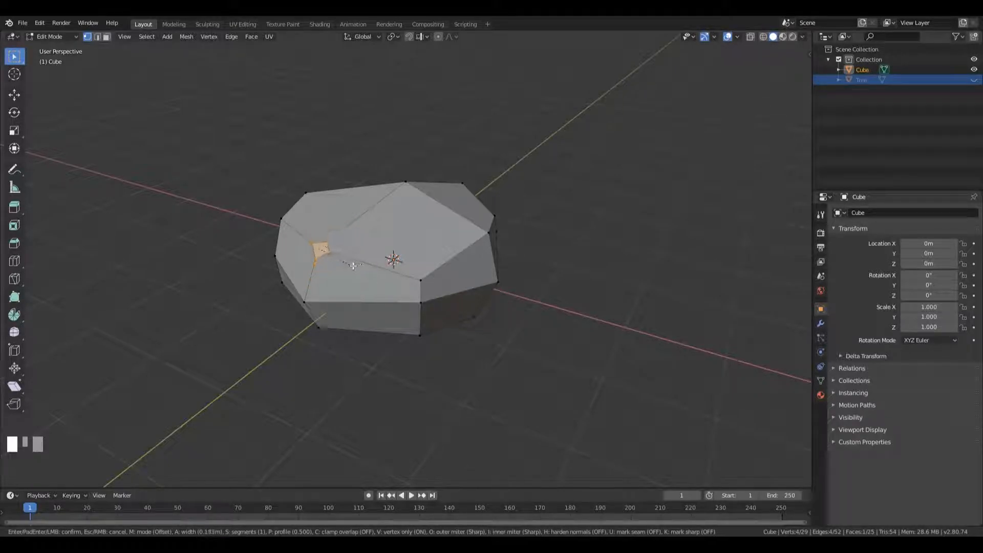
pyautogui.click(375, 282)
# Bevel a bottom corner vertex on the rock's underside into a small four-sided face
pyautogui.moveTo(375, 281); pyautogui.dragTo(427, 367, button='middle')
pyautogui.moveTo(366, 308); pyautogui.dragTo(411, 249, button='middle')
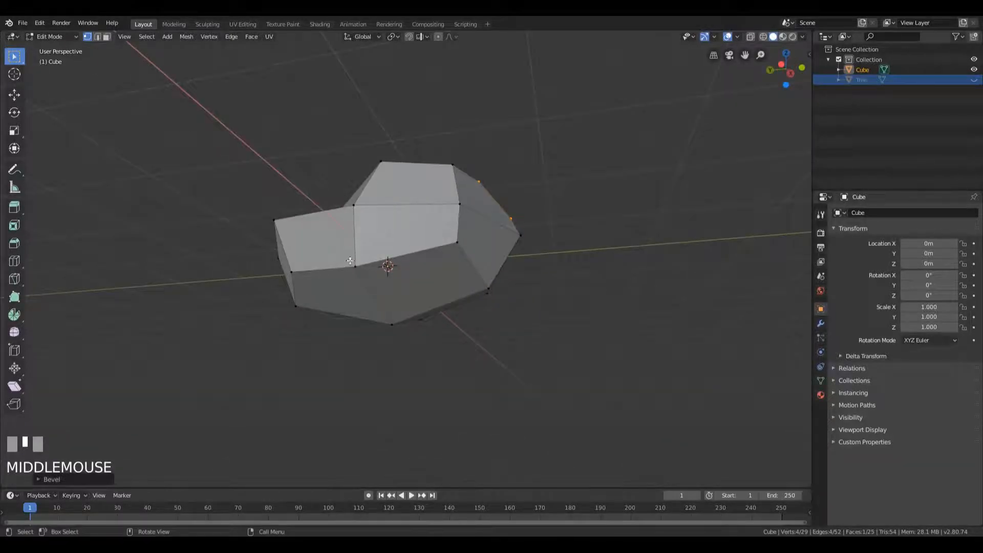
pyautogui.click(349, 261)
pyautogui.moveTo(350, 261); pyautogui.dragTo(467, 267, button='middle')
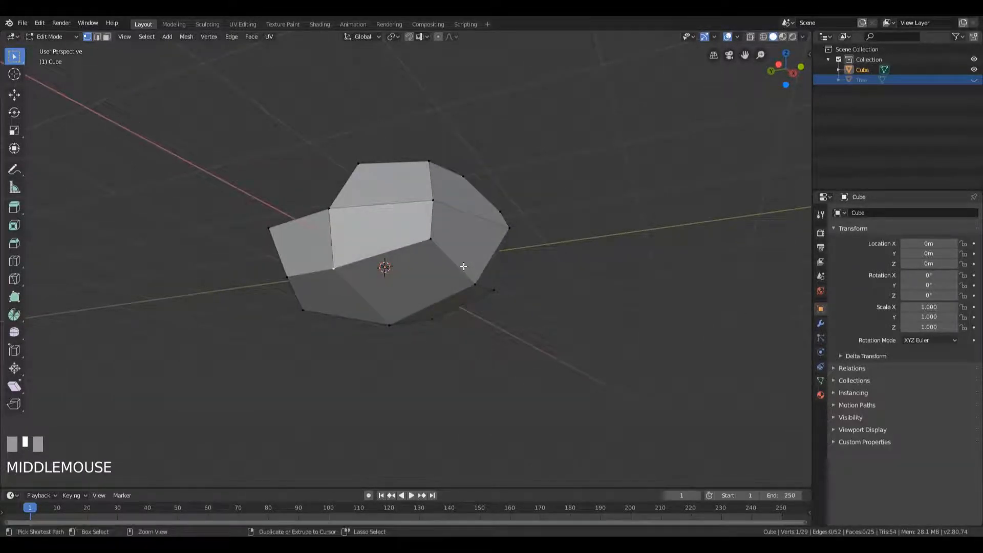
pyautogui.hotkey('ctrl', 'b')
pyautogui.click(501, 266)
# Bevel another corner vertex along the edge of the rock's underside
pyautogui.moveTo(501, 266); pyautogui.dragTo(403, 295, button='middle')
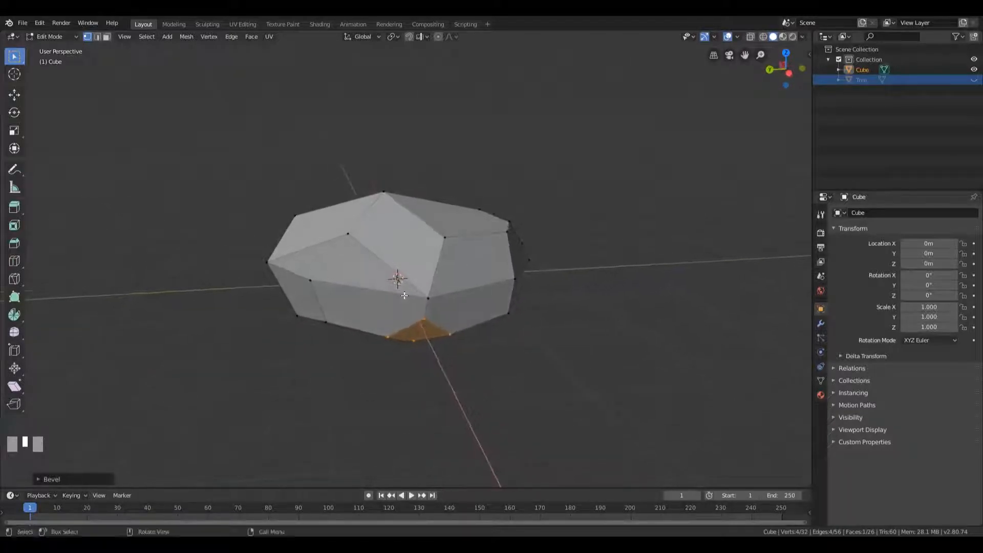
pyautogui.moveTo(586, 298); pyautogui.dragTo(513, 278, button='middle')
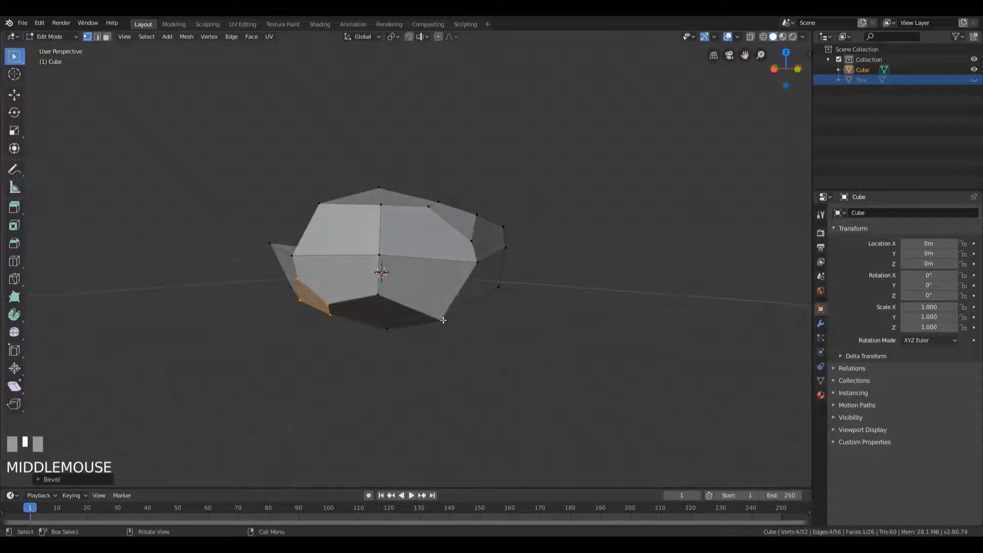
pyautogui.click(498, 314)
pyautogui.moveTo(498, 314); pyautogui.dragTo(511, 293, button='middle')
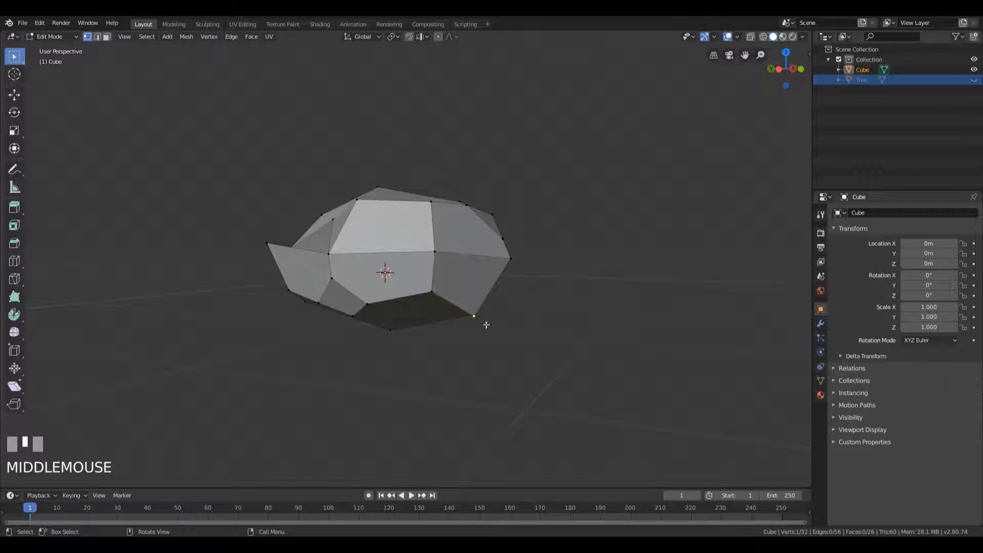
pyautogui.moveTo(477, 321); pyautogui.dragTo(425, 302, button='middle')
pyautogui.moveTo(479, 328)
pyautogui.mouseDown(button='middle')
pyautogui.moveTo(507, 334)
pyautogui.moveTo(494, 323)
pyautogui.mouseUp(button='middle')
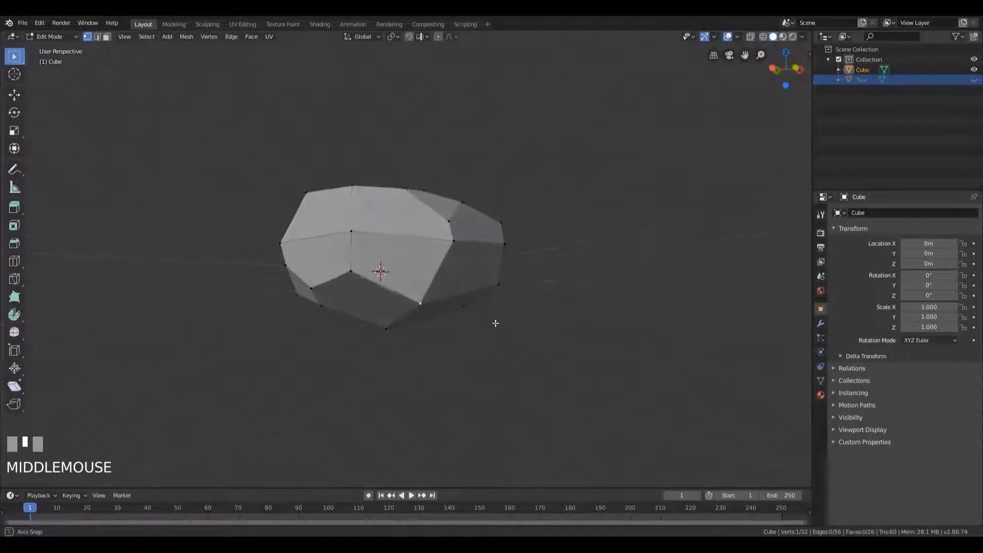
pyautogui.hotkey('ctrl', 'b')
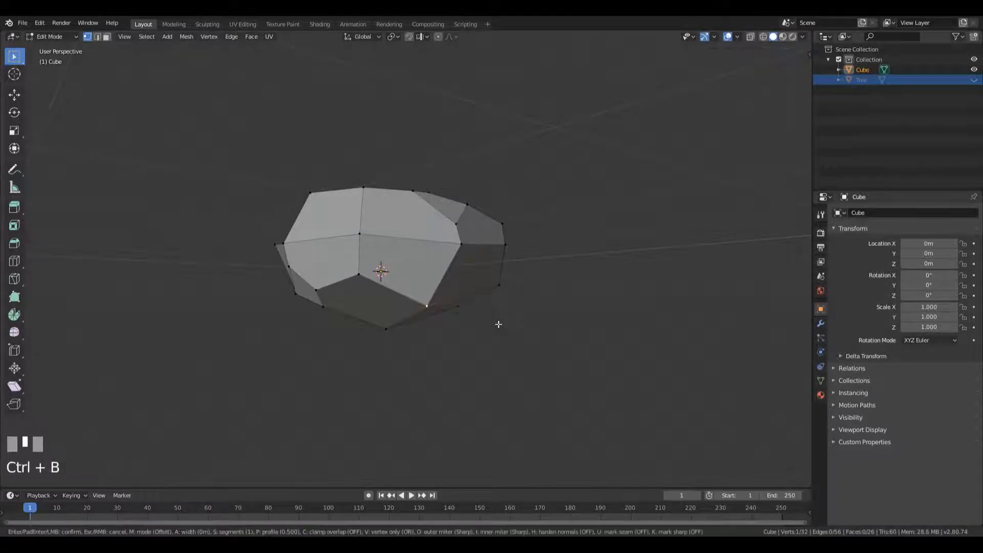
pyautogui.click(545, 330)
# Try beveling the top centre vertex of the rock into a five-sided face, and undo it
pyautogui.moveTo(542, 330); pyautogui.dragTo(496, 237, button='middle')
pyautogui.scroll(2, 496, 237)
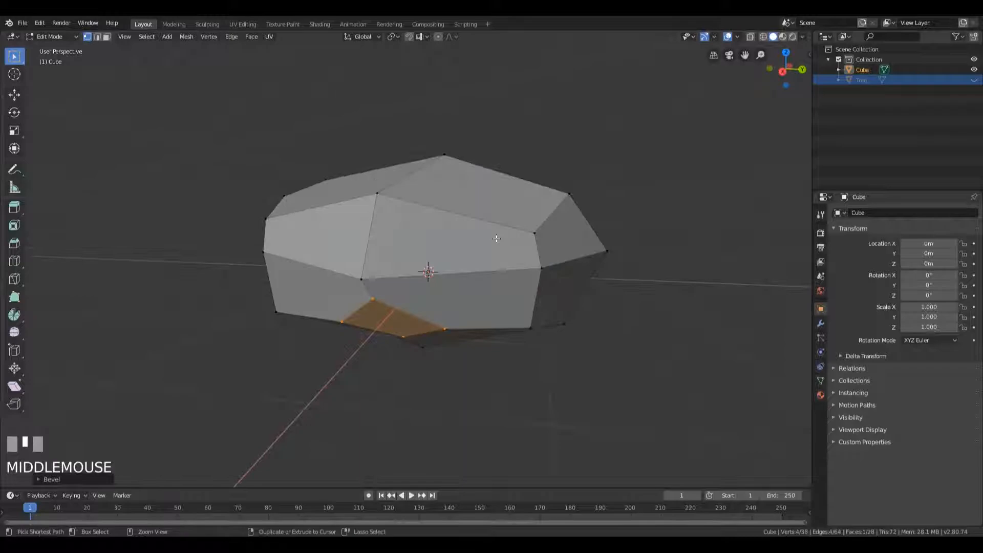
pyautogui.click(391, 330)
pyautogui.scroll(-1, 520, 331)
pyautogui.moveTo(616, 288); pyautogui.dragTo(466, 274, button='middle')
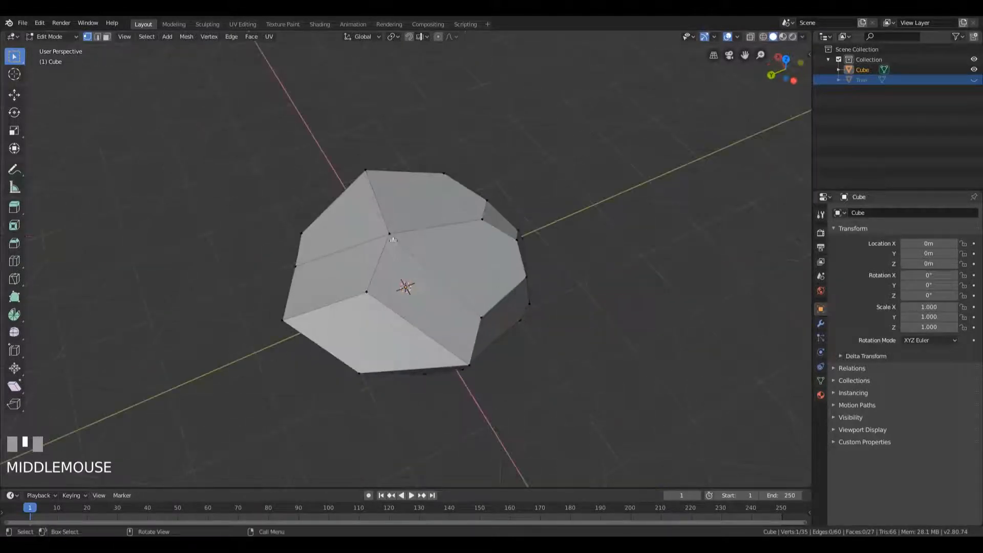
pyautogui.click(464, 273)
pyautogui.hotkey('ctrl', 'b')
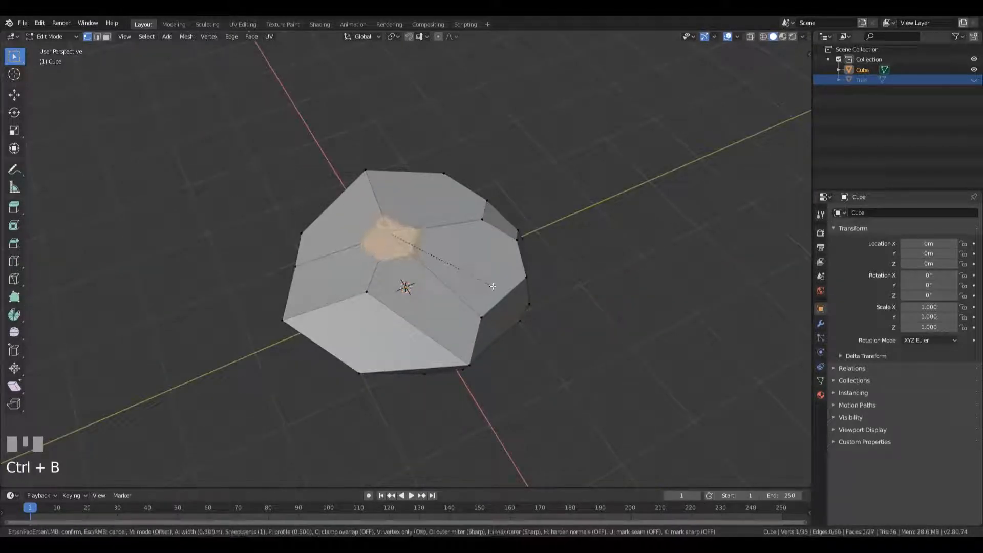
pyautogui.click(461, 272)
pyautogui.moveTo(461, 272); pyautogui.dragTo(372, 157, button='middle')
pyautogui.scroll(4, 509, 249)
pyautogui.moveTo(446, 184); pyautogui.dragTo(449, 180, button='middle')
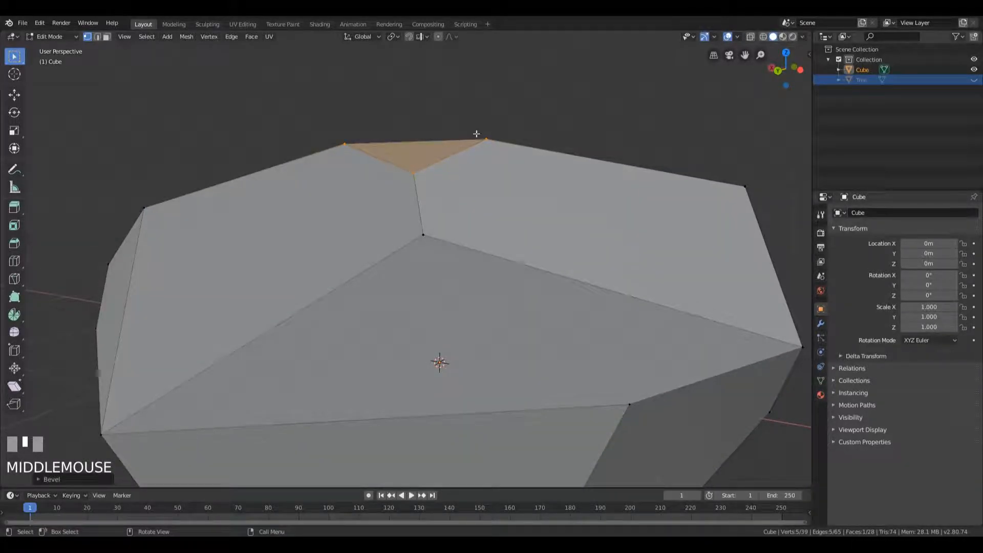
pyautogui.moveTo(466, 160); pyautogui.dragTo(471, 339, button='middle')
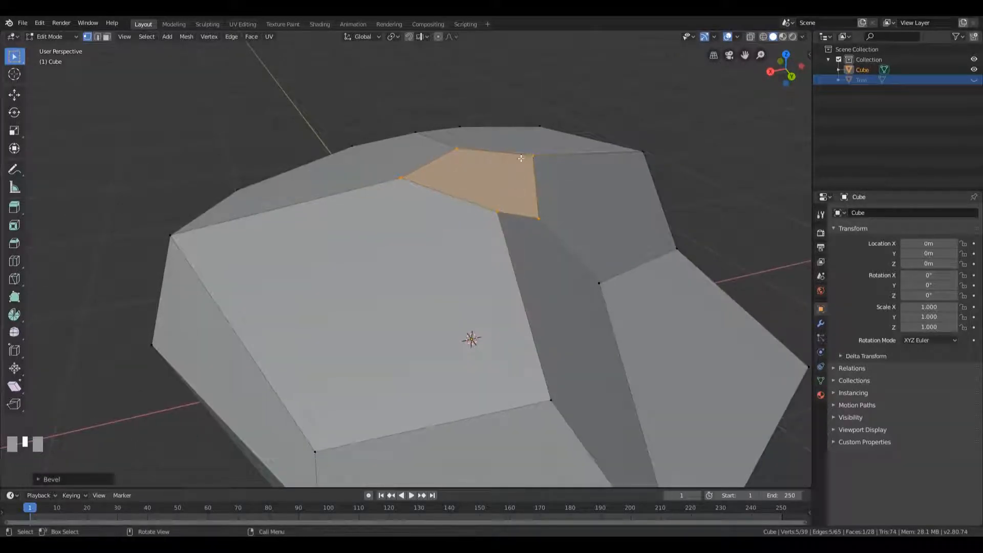
pyautogui.moveTo(619, 239); pyautogui.dragTo(491, 273, button='middle')
pyautogui.hotkey('ctrl', 'z')
# Bevel the two upper vertices on either side of the long face running down from the top vertex
pyautogui.scroll(-2, 545, 272)
pyautogui.click(287, 249)
pyautogui.hotkey('ctrl', 'b')
pyautogui.moveTo(390, 281)
pyautogui.mouseDown(button='middle')
pyautogui.moveTo(533, 263)
pyautogui.moveTo(399, 271)
pyautogui.mouseUp(button='middle')
pyautogui.click(395, 270)
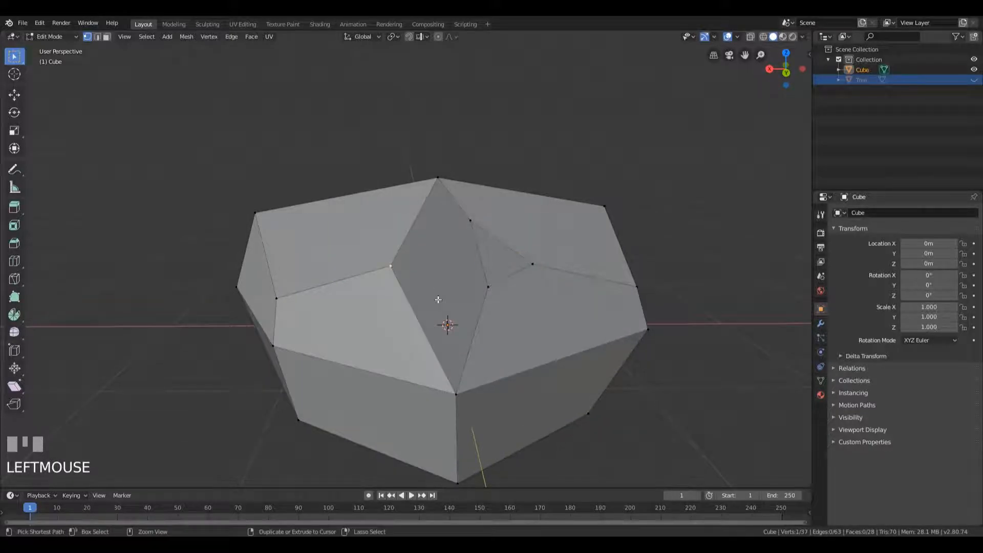
pyautogui.hotkey('ctrl', 'b')
pyautogui.moveTo(504, 322); pyautogui.dragTo(535, 325, button='middle')
# Bevel two more vertices around the rock's sides, on different sides of the mesh
pyautogui.scroll(-2, 536, 325)
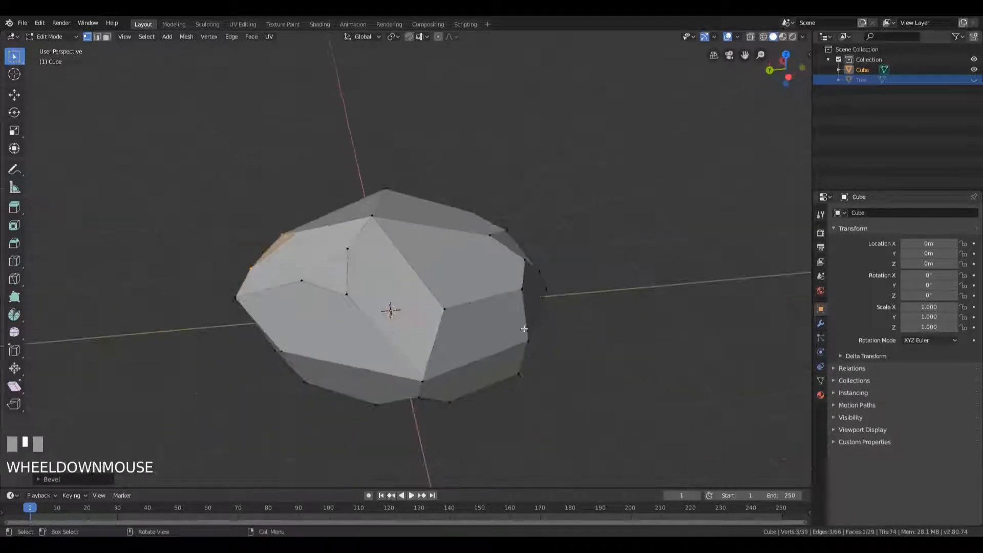
pyautogui.click(444, 308)
pyautogui.hotkey('ctrl', 'b')
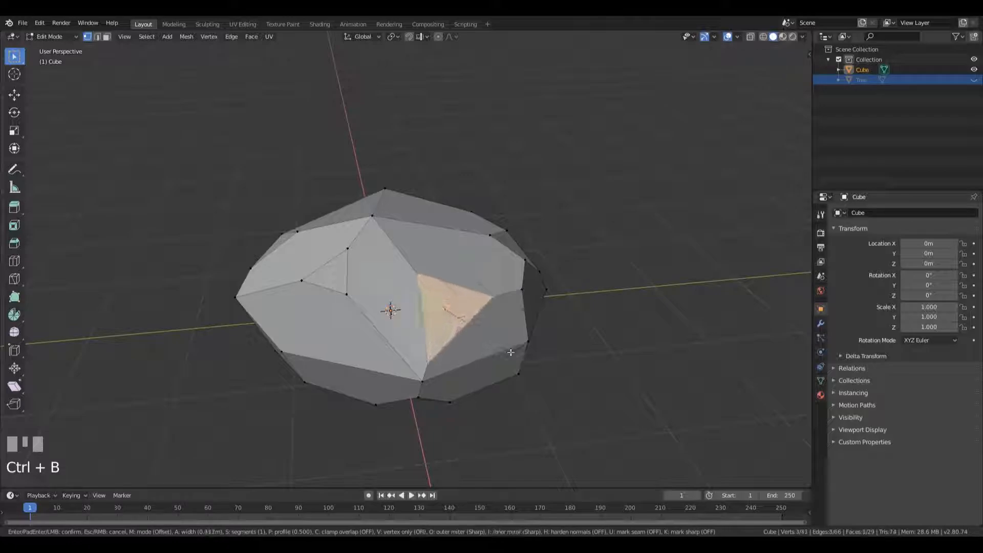
pyautogui.click(511, 353)
pyautogui.moveTo(510, 353); pyautogui.dragTo(402, 298, button='middle')
pyautogui.moveTo(296, 291); pyautogui.dragTo(322, 299, button='middle')
pyautogui.click(323, 299)
pyautogui.hotkey('ctrl', 'b')
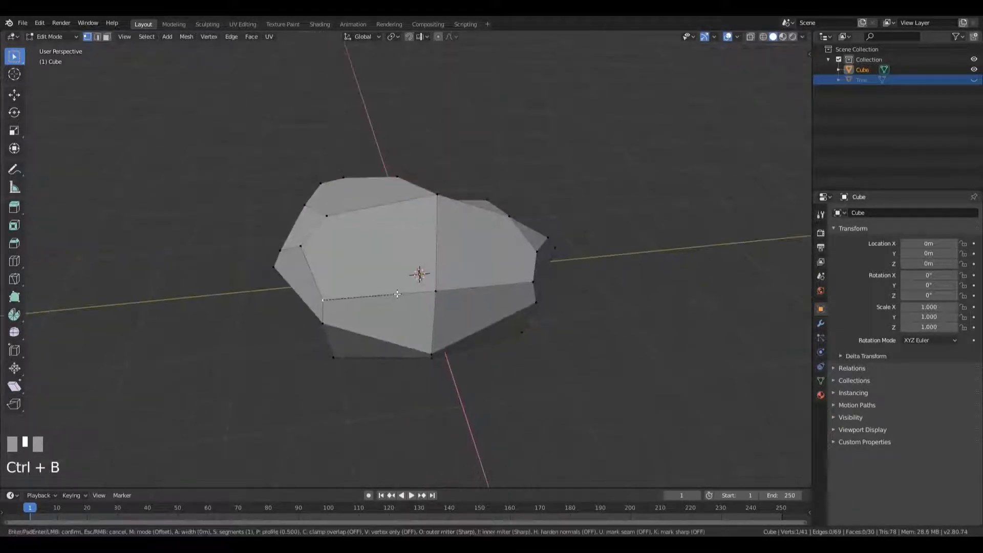
pyautogui.click(447, 278)
# Bevel a protruding outer vertex and the remaining sharp bottom corner vertex
pyautogui.click(446, 278)
pyautogui.moveTo(447, 278); pyautogui.dragTo(625, 269, button='middle')
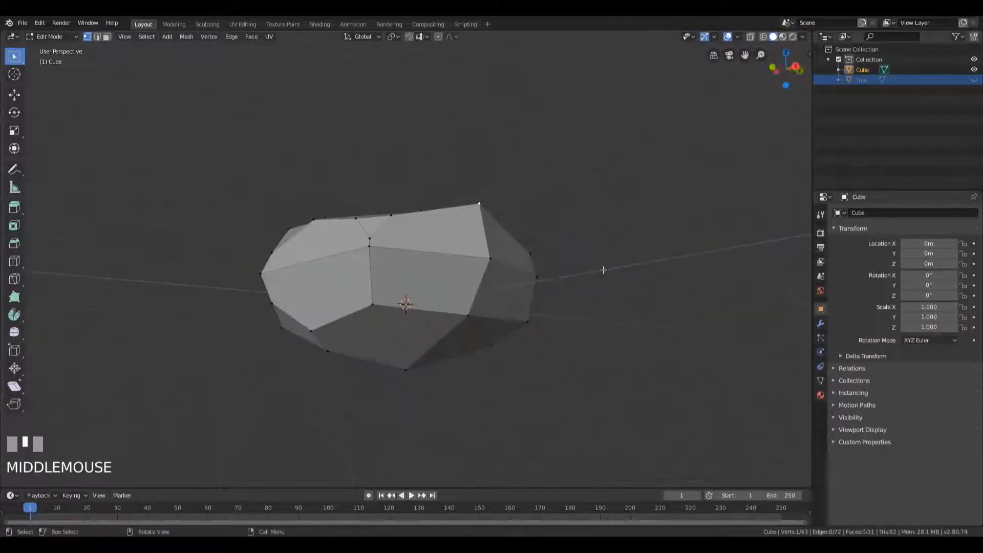
pyautogui.hotkey('ctrl', 'b')
pyautogui.click(435, 324)
pyautogui.moveTo(435, 325); pyautogui.dragTo(425, 293, button='middle')
pyautogui.click(424, 294)
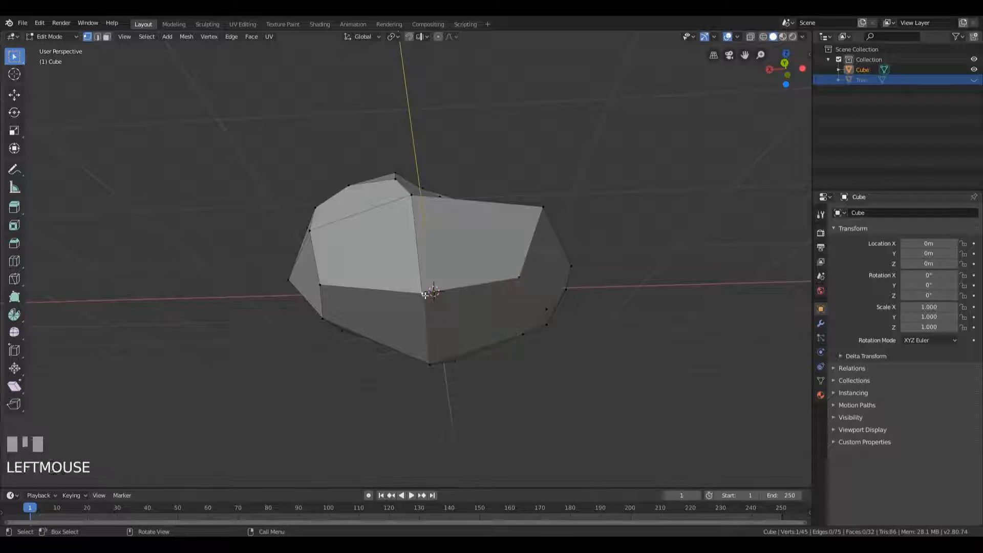
pyautogui.hotkey('ctrl', 'b')
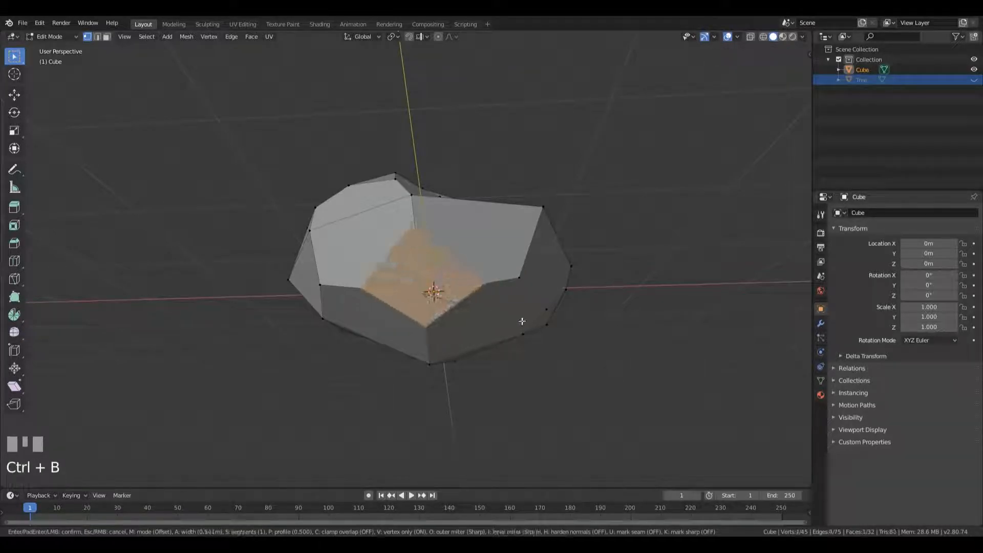
pyautogui.click(502, 307)
# Slide the side vertex near the rock's pointed end down its edge by a factor of about 0.55
pyautogui.moveTo(502, 307); pyautogui.dragTo(476, 353, button='middle')
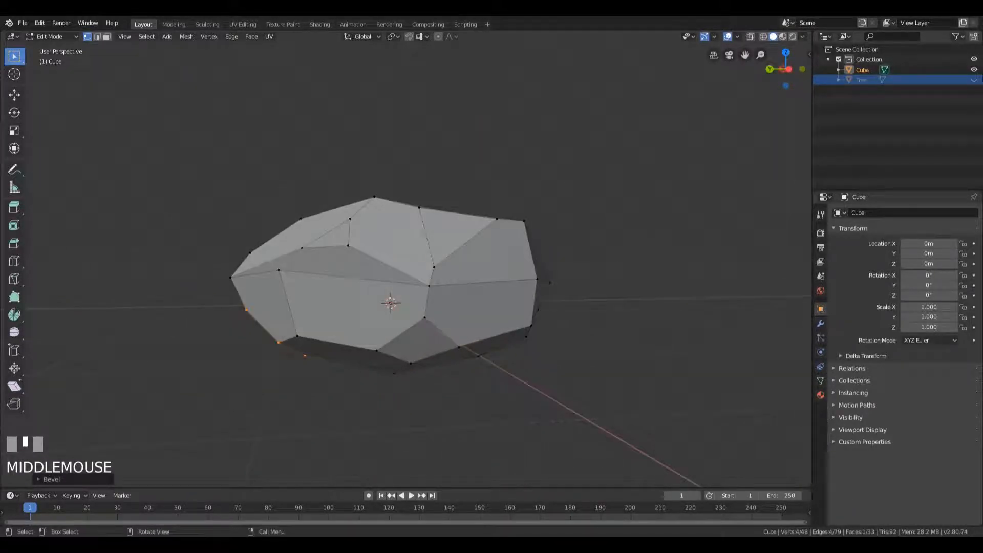
pyautogui.click(281, 274)
pyautogui.press('g')
pyautogui.press('g')
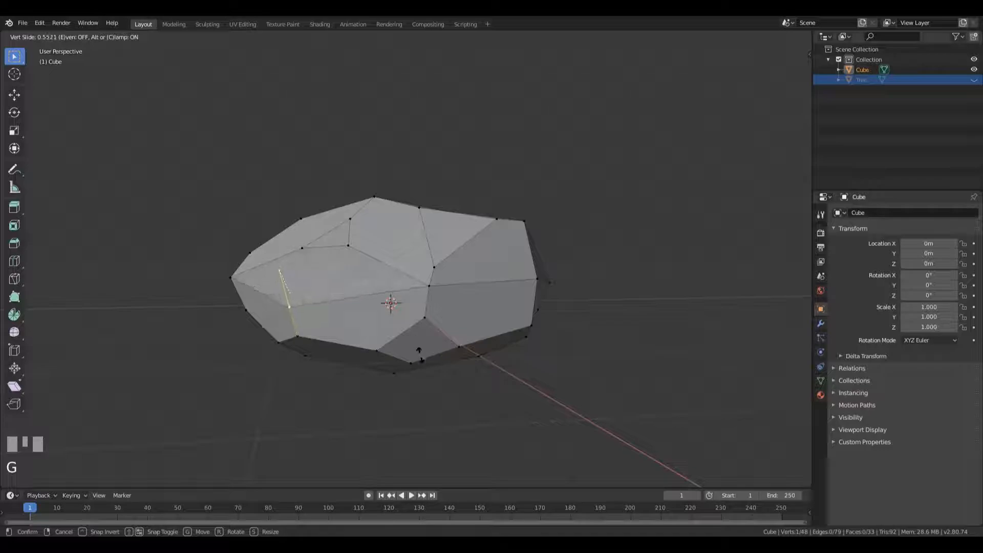
pyautogui.click(415, 351)
# Preview the rock in Object Mode, and return to Edit Mode to bevel the bottom centre vertex
pyautogui.moveTo(415, 352); pyautogui.dragTo(431, 326, button='middle')
pyautogui.press('Tab')
pyautogui.moveTo(478, 352); pyautogui.dragTo(495, 278, button='middle')
pyautogui.scroll(-2, 488, 313)
pyautogui.moveTo(489, 314); pyautogui.dragTo(465, 191, button='middle')
pyautogui.press('Tab')
pyautogui.click(385, 249)
pyautogui.hotkey('ctrl', 'b')
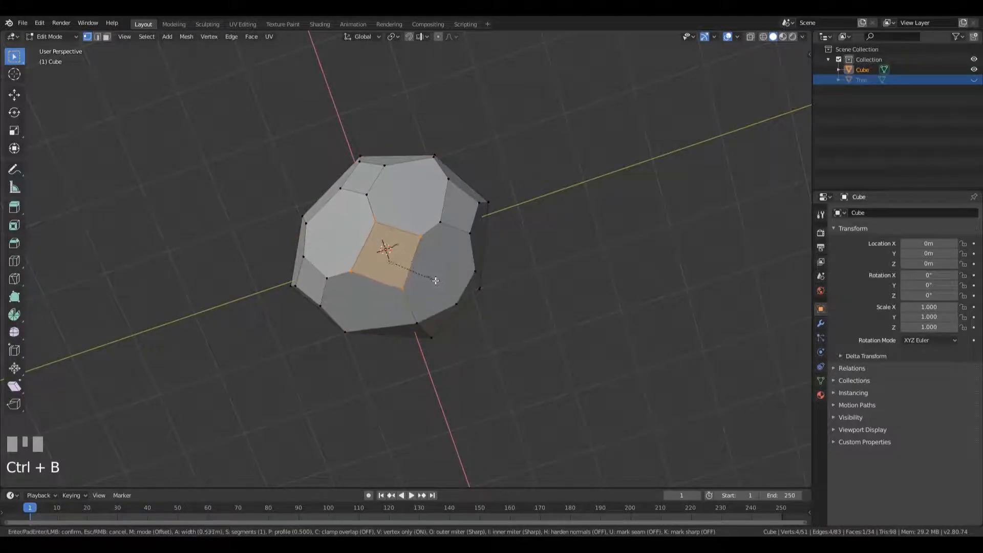
pyautogui.click(439, 283)
# Return to Object Mode and rename the Cube object to Rock
pyautogui.moveTo(439, 283); pyautogui.dragTo(514, 303, button='middle')
pyautogui.press('Tab')
pyautogui.scroll(2, 513, 313)
pyautogui.hotkey('ctrl', 'z')
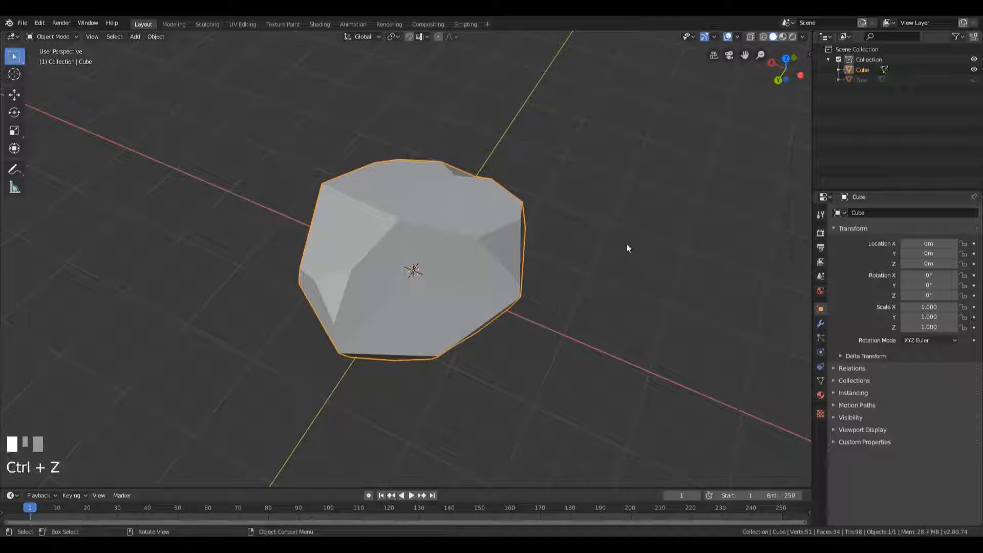
pyautogui.doubleClick(860, 71)
pyautogui.write('Rock')
pyautogui.press('Return')
# Move the Rock object about 5.03 m along the global X axis
pyautogui.moveTo(716, 154); pyautogui.dragTo(628, 167, button='middle')
pyautogui.scroll(-1, 628, 166)
pyautogui.scroll(-1, 558, 200)
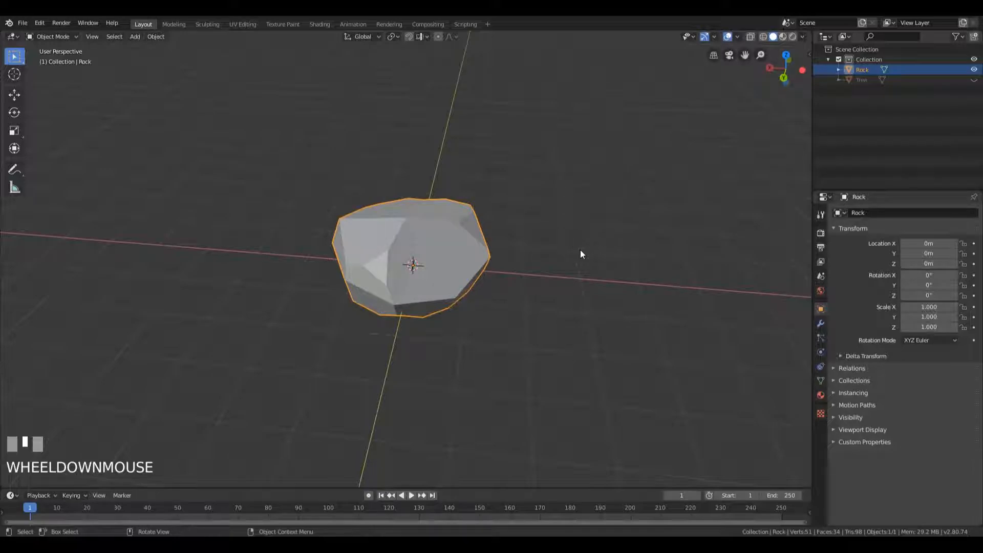
pyautogui.press('g')
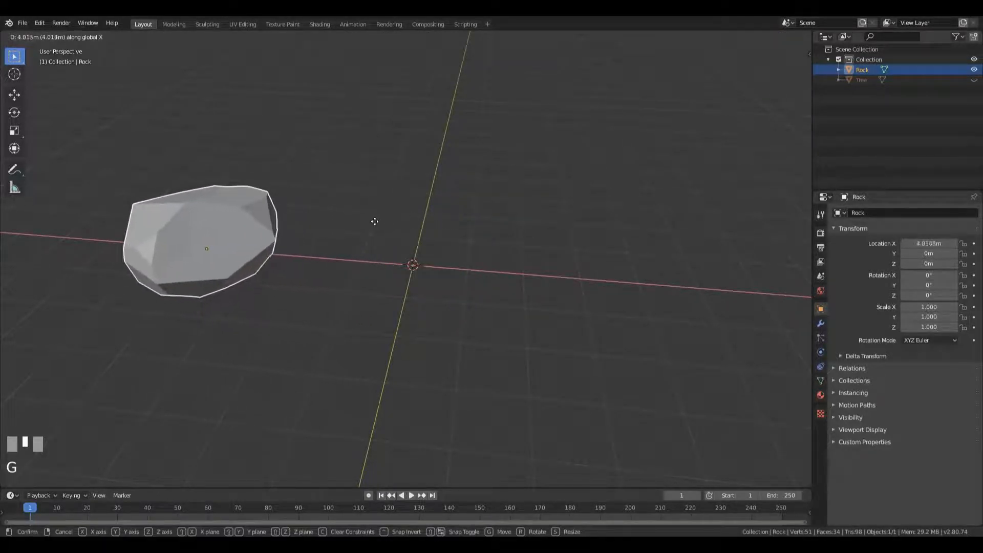
pyautogui.click(328, 211)
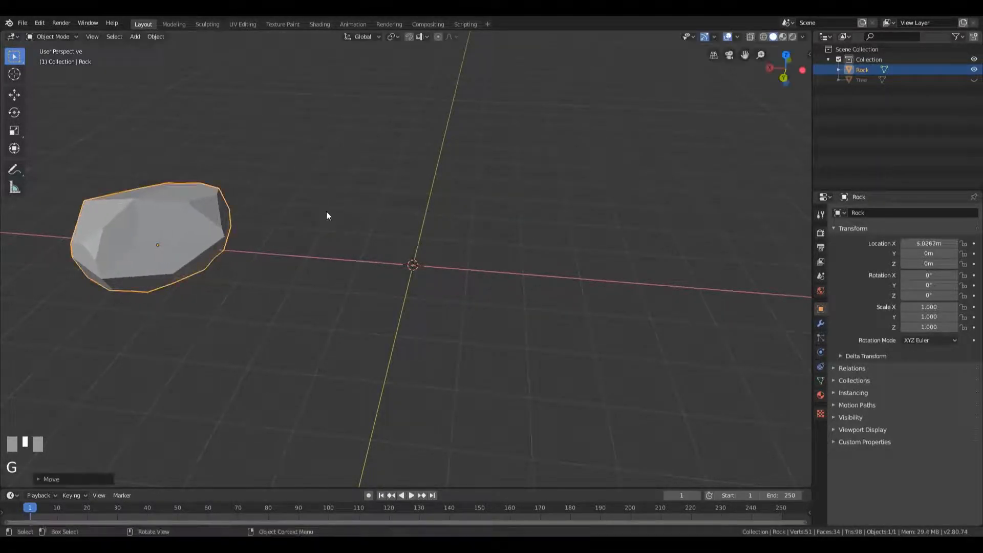
# Add a new cube mesh at the origin beside the rock and enter Edit Mode
pyautogui.moveTo(542, 268); pyautogui.dragTo(514, 272, button='middle')
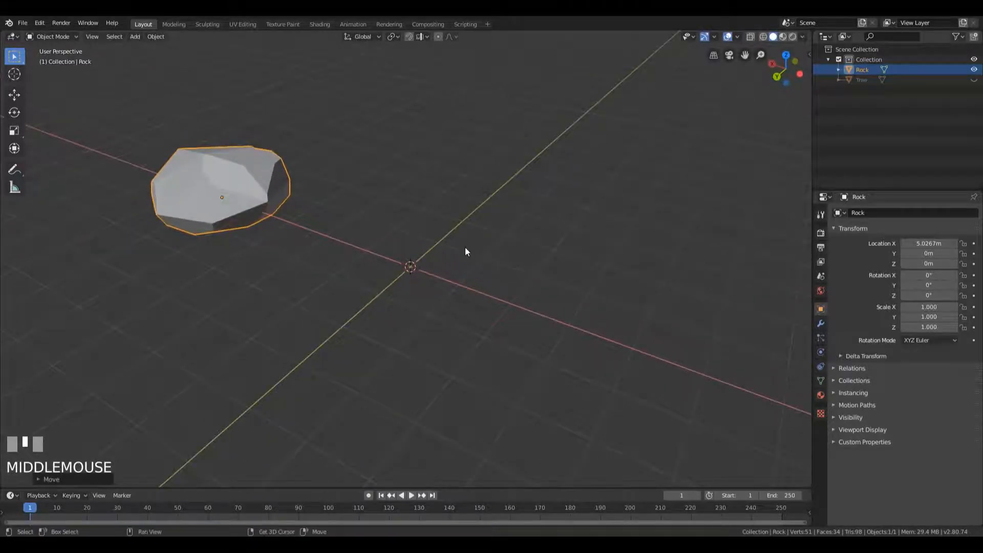
pyautogui.hotkey('shift', 'a')
pyautogui.moveTo(466, 248)
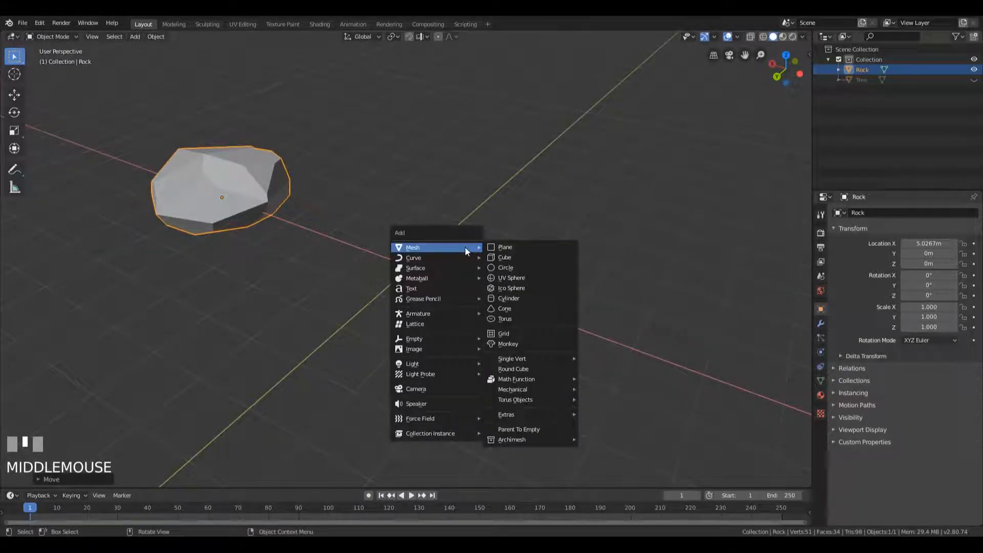
pyautogui.click(508, 257)
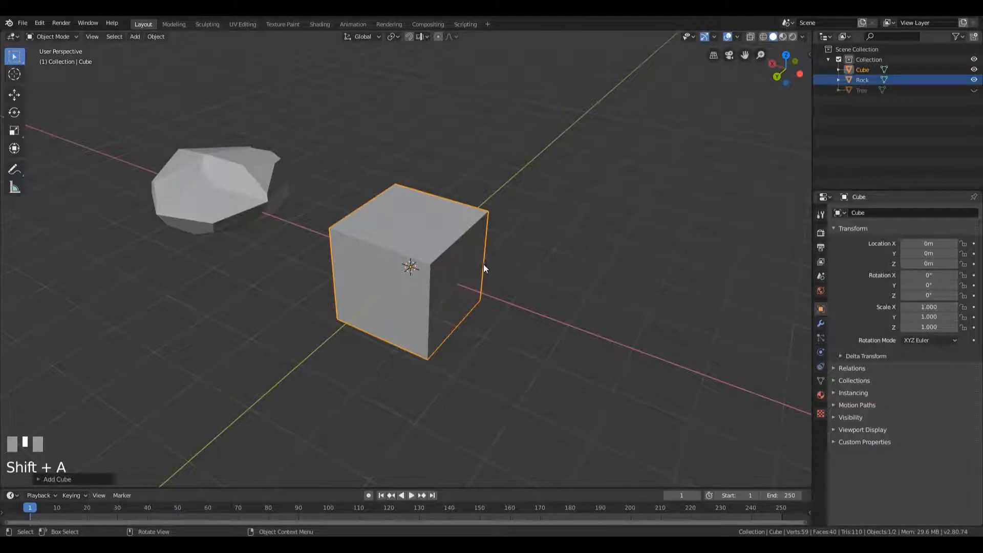
pyautogui.press('Tab')
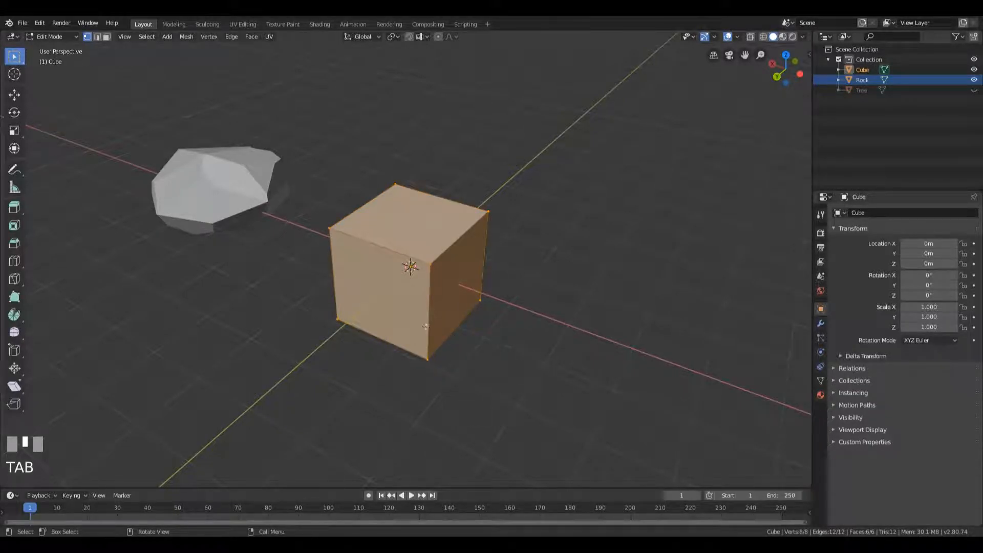
# Add two evenly spaced loop cuts to the cube, dividing its depth along Y into three parts
pyautogui.press('ctrl')
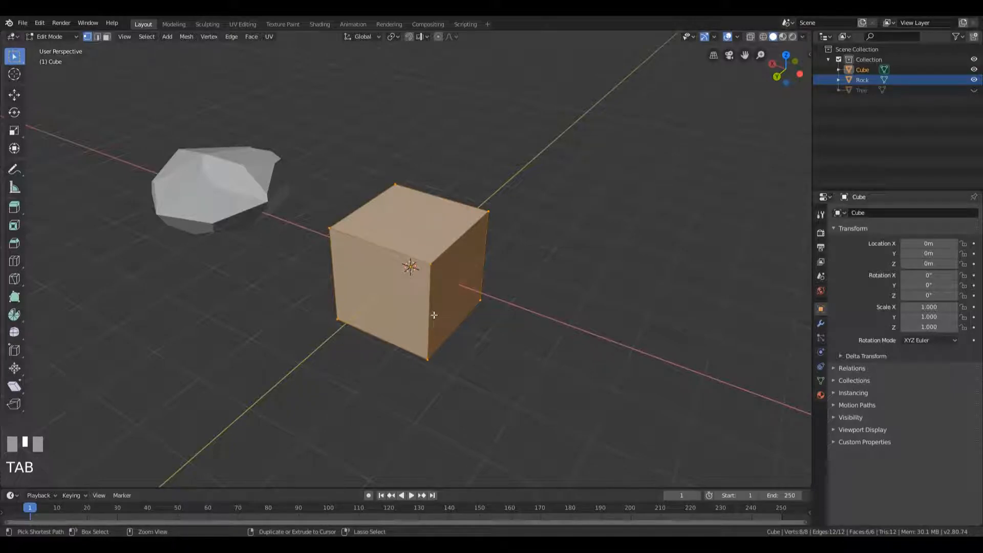
pyautogui.hotkey('ctrl', 'r')
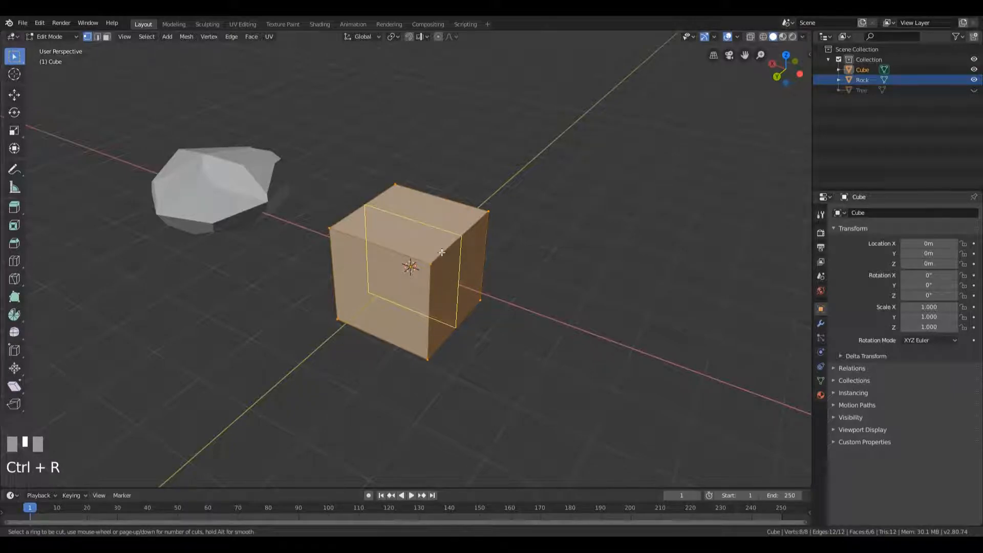
pyautogui.scroll(1, 441, 253)
pyautogui.scroll(5, 441, 252)
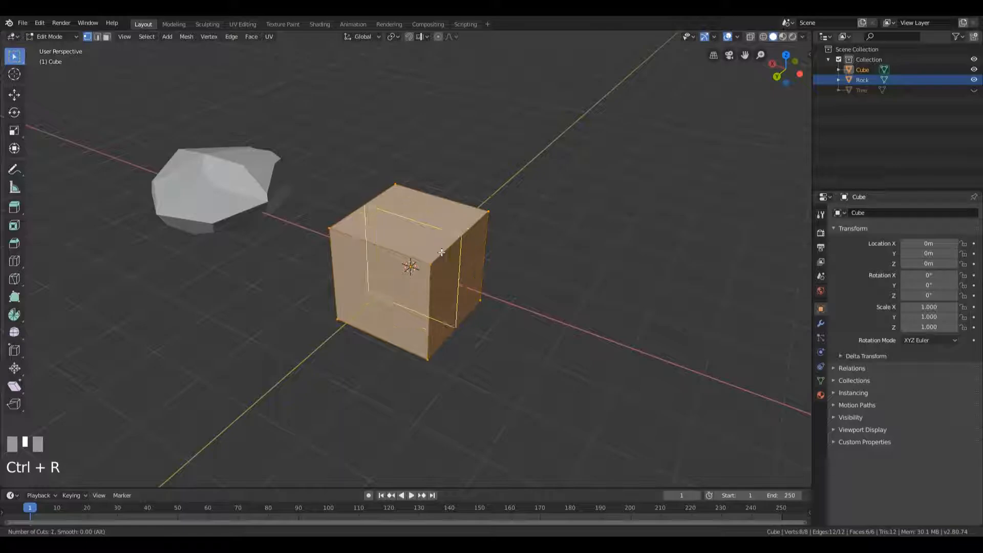
pyautogui.scroll(-5, 442, 253)
pyautogui.scroll(-1, 441, 252)
pyautogui.scroll(2, 441, 252)
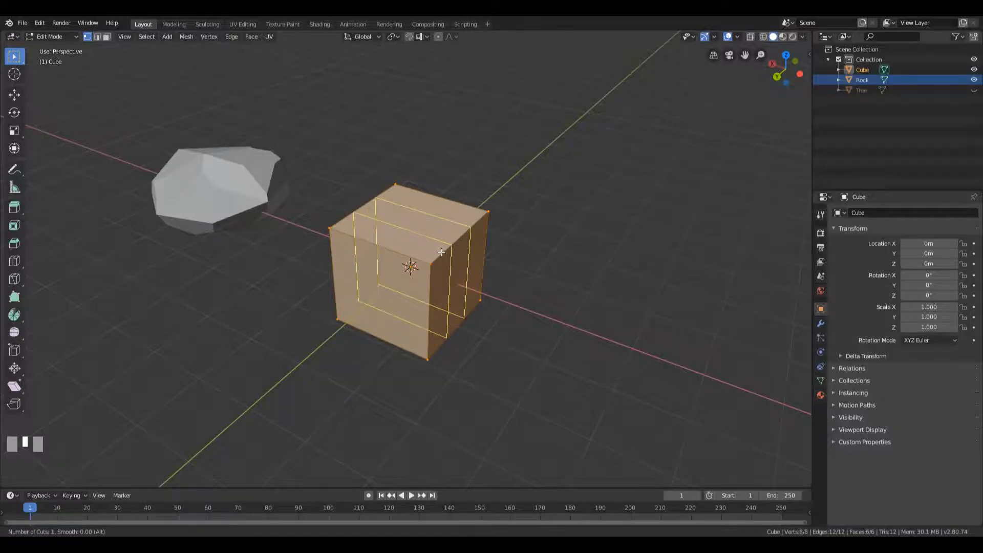
pyautogui.scroll(-2, 441, 252)
pyautogui.scroll(1, 441, 252)
pyautogui.click(442, 252)
pyautogui.press('Escape')
# Add two evenly spaced loop cuts perpendicular to the first pair, forming a three-by-three grid on the cube's top
pyautogui.moveTo(442, 252); pyautogui.dragTo(402, 292, button='middle')
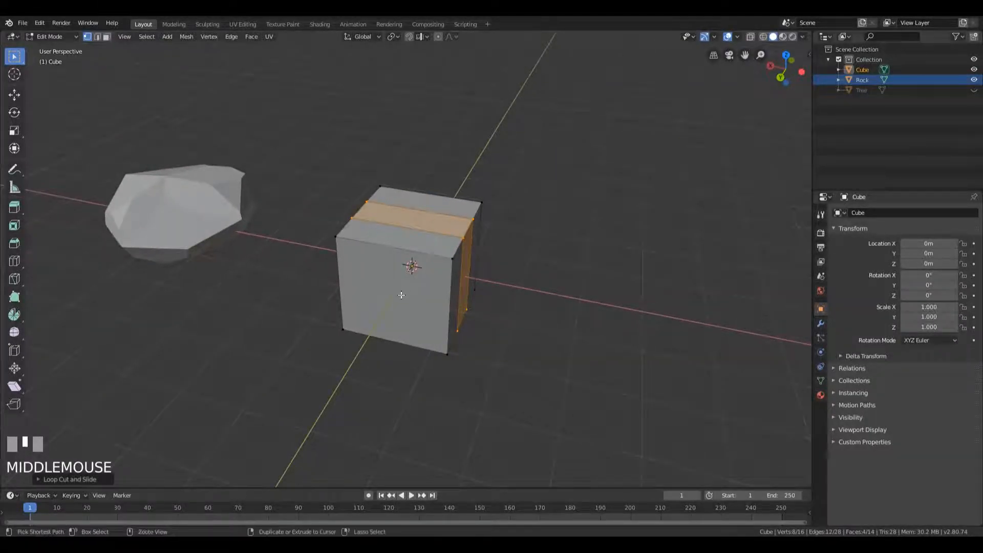
pyautogui.hotkey('ctrl', 'r')
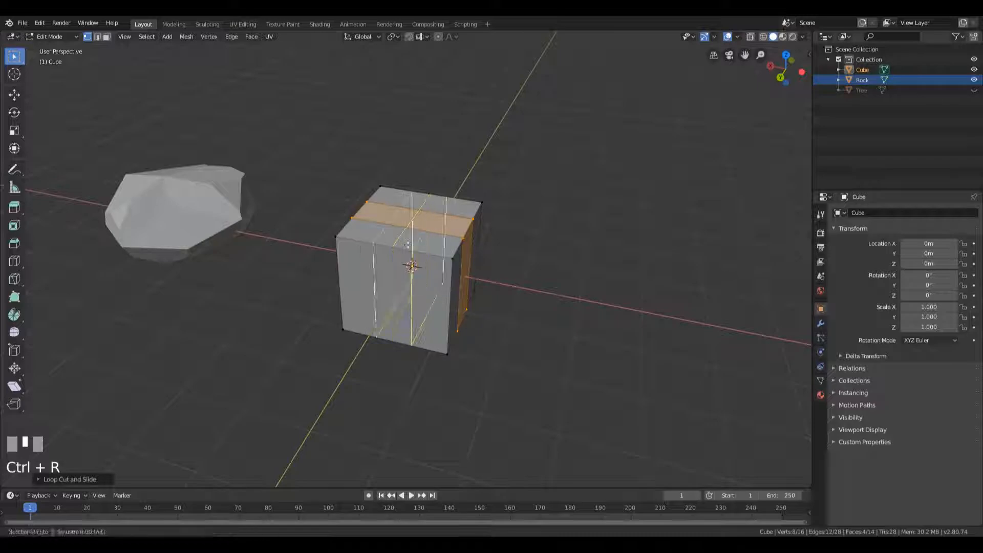
pyautogui.click(413, 245)
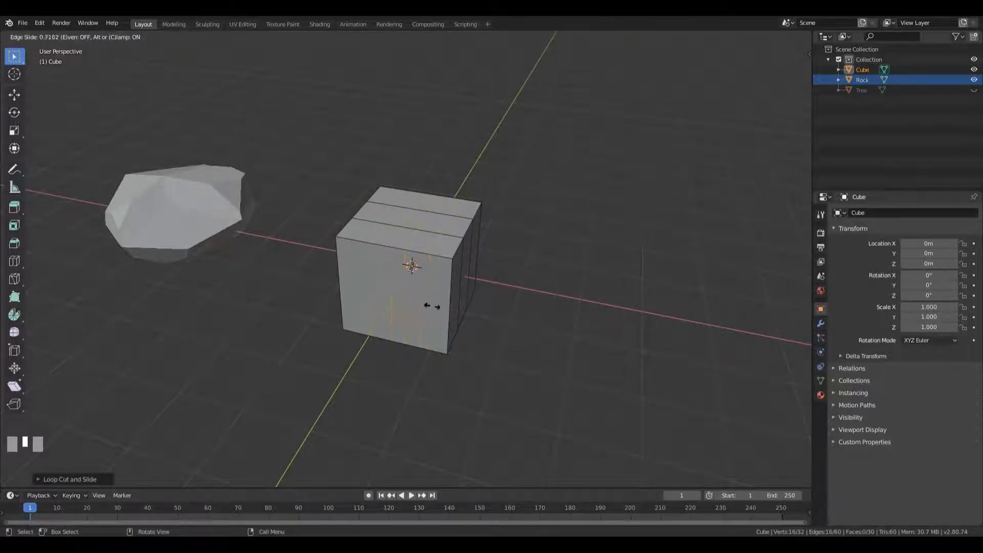
pyautogui.press('Escape')
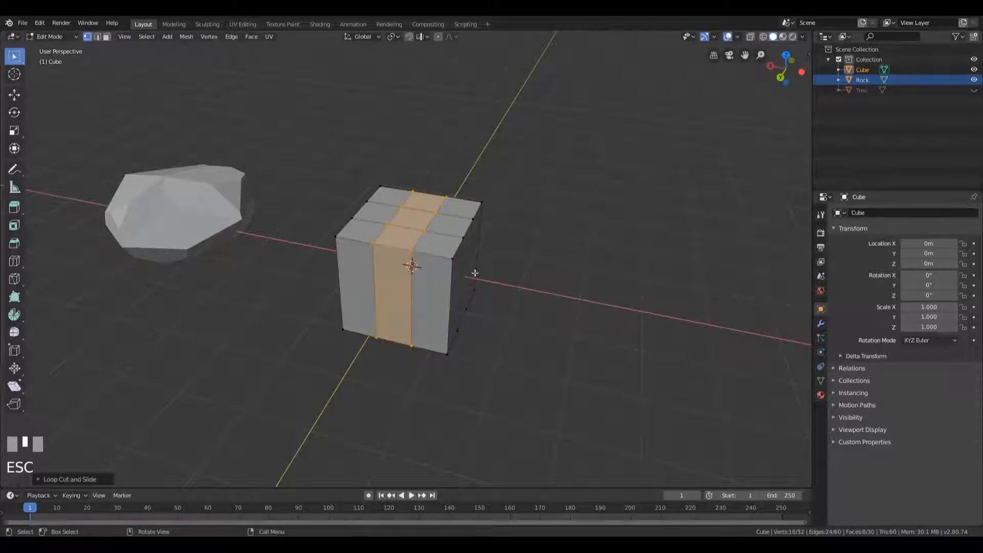
# Flatten the whole cube mesh by scaling it along the global Z axis to about 0.36
pyautogui.moveTo(556, 267); pyautogui.dragTo(610, 322, button='middle')
pyautogui.press('a')
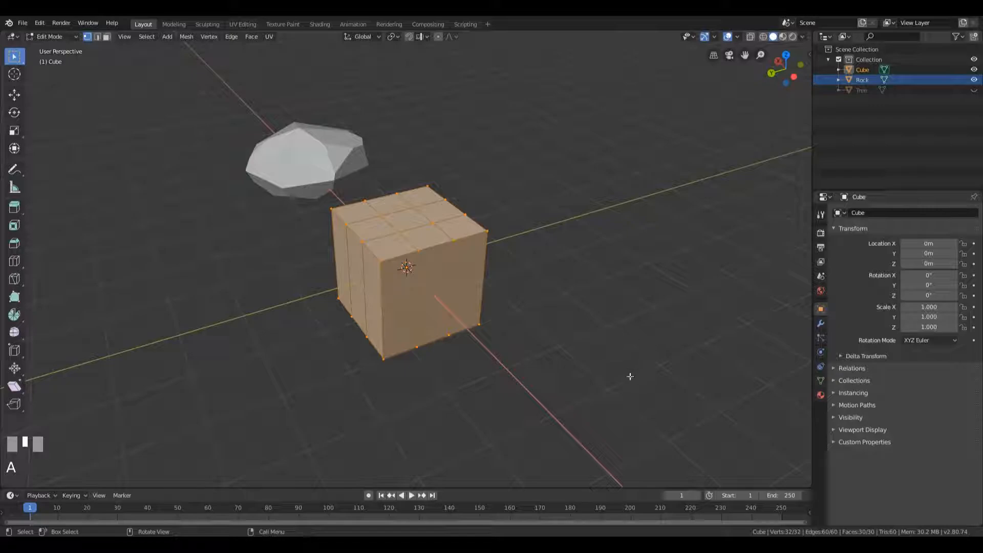
pyautogui.press('s')
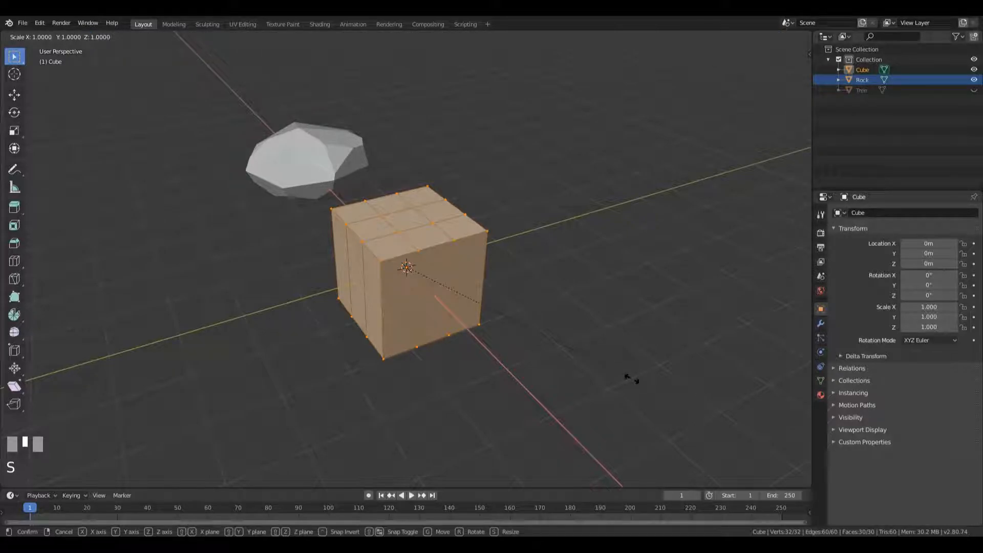
pyautogui.press('z')
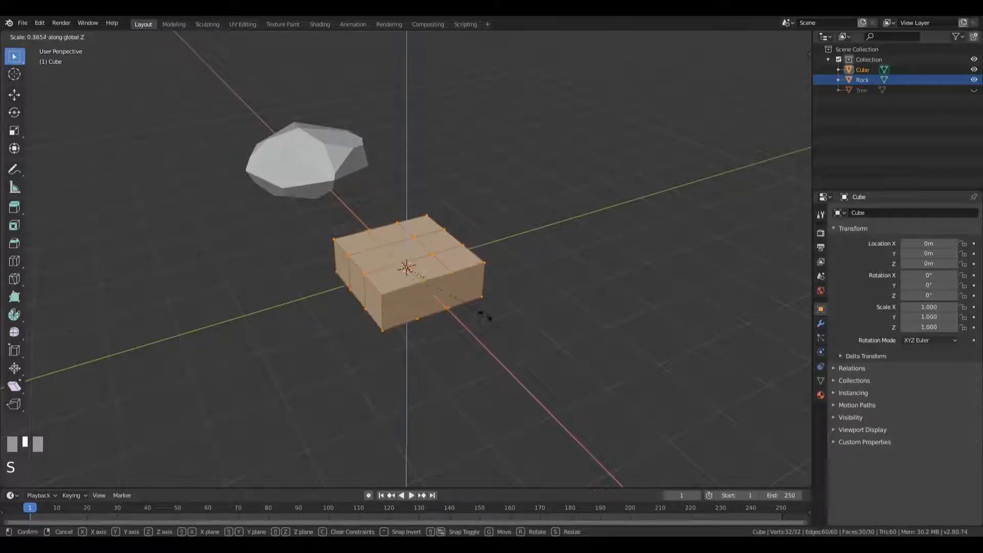
pyautogui.click(480, 314)
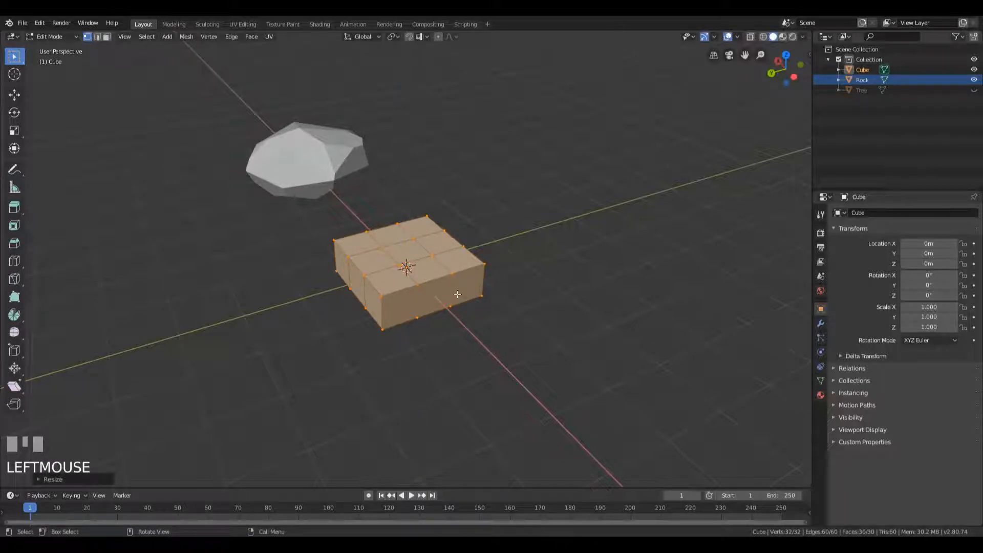
# Extrude a two-by-two block of corner faces on the slab's top upward by about 0.44 m
pyautogui.press('3')
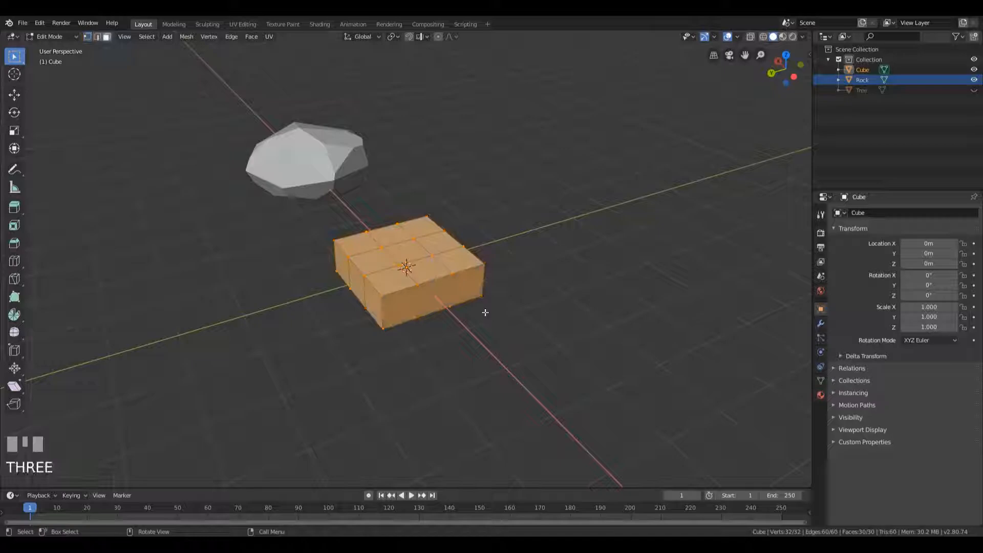
pyautogui.moveTo(423, 262); pyautogui.dragTo(495, 323, button='middle')
pyautogui.scroll(2, 515, 323)
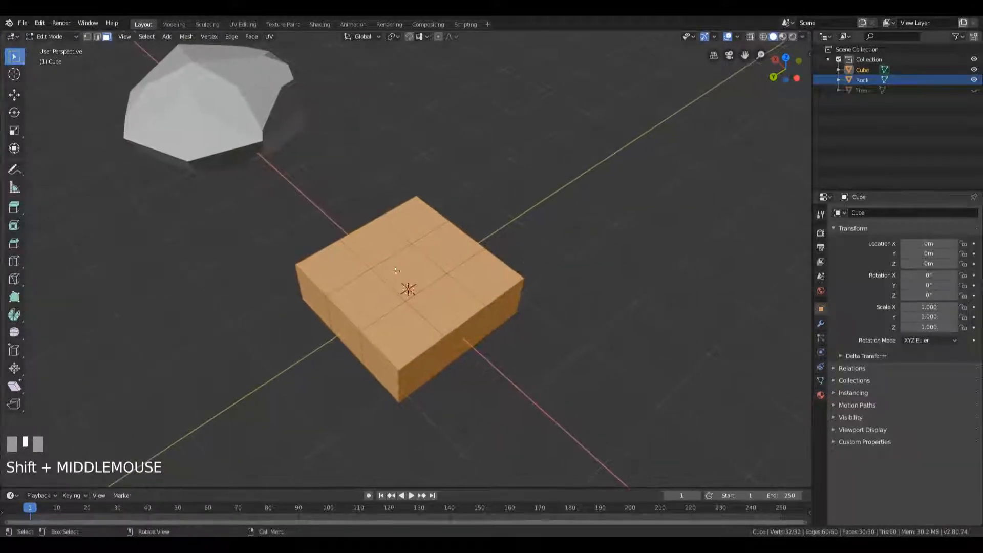
pyautogui.click(392, 267)
pyautogui.keyDown('shift'); pyautogui.click(413, 274); pyautogui.keyUp('shift')
pyautogui.keyDown('shift'); pyautogui.click(442, 264); pyautogui.keyUp('shift')
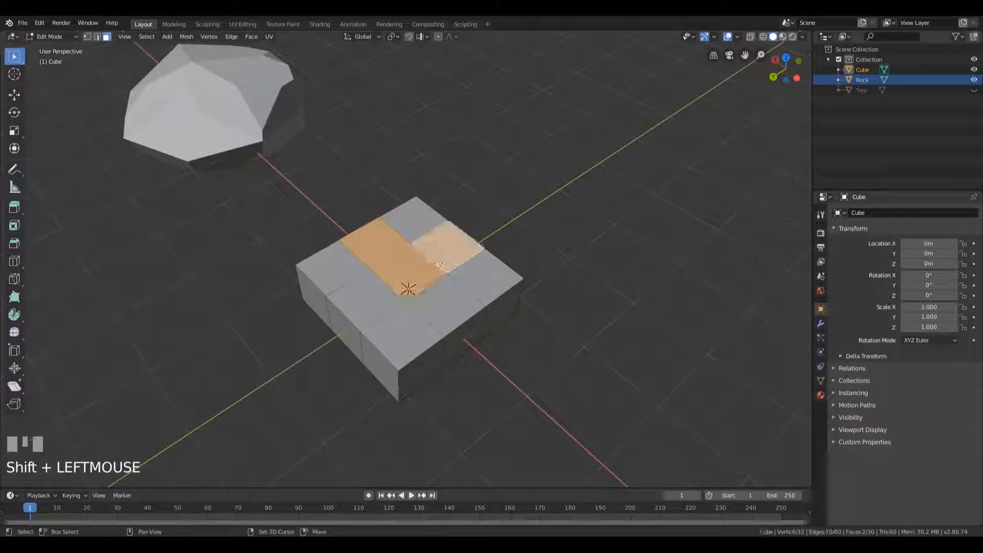
pyautogui.keyDown('shift'); pyautogui.click(416, 225); pyautogui.keyUp('shift')
pyautogui.moveTo(416, 225); pyautogui.dragTo(403, 244, button='middle')
pyautogui.moveTo(224, 127); pyautogui.dragTo(413, 249, button='middle')
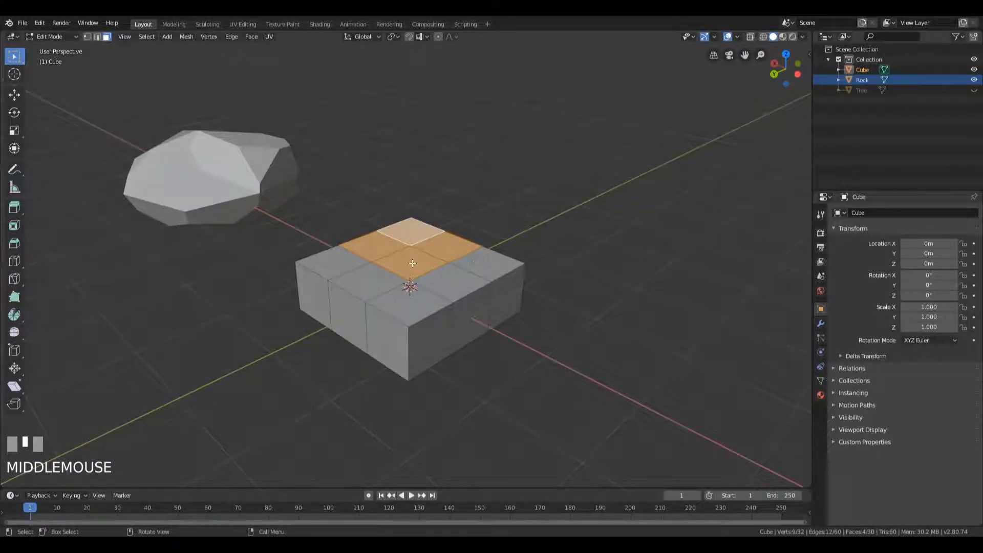
pyautogui.press('e')
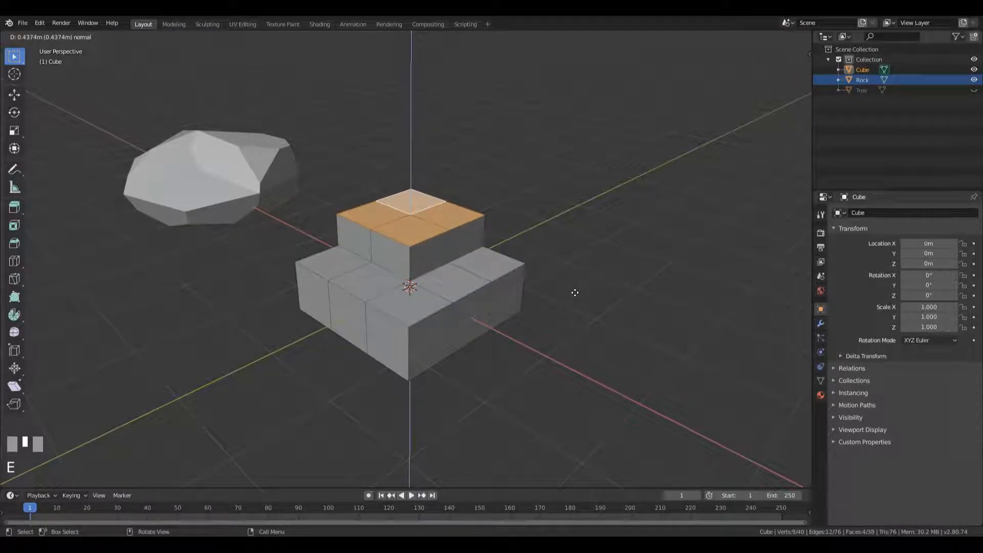
pyautogui.click(575, 292)
# Extrude the raised tier's top face nearest the slab's centre upward into a smaller top block
pyautogui.moveTo(575, 292); pyautogui.dragTo(423, 245, button='middle')
pyautogui.click(411, 234)
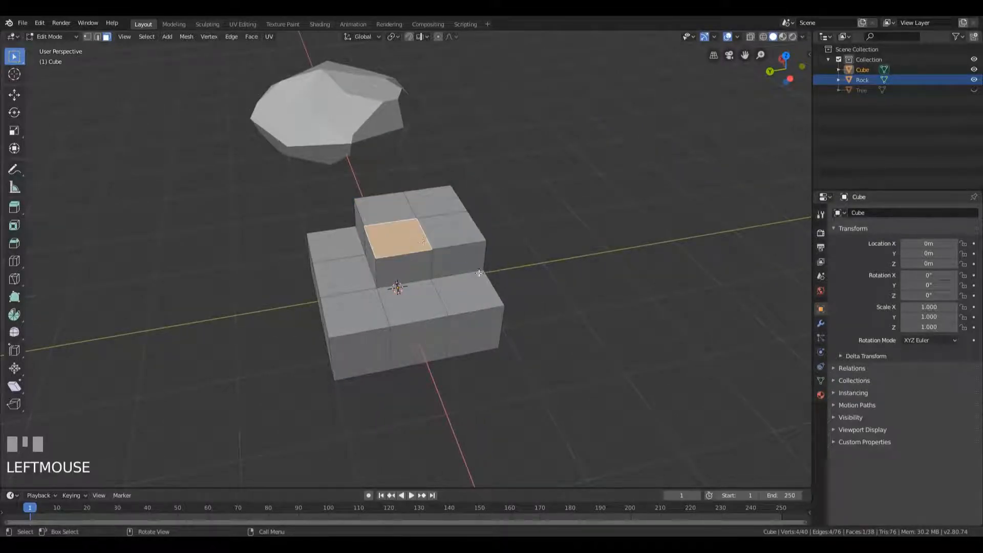
pyautogui.press('e')
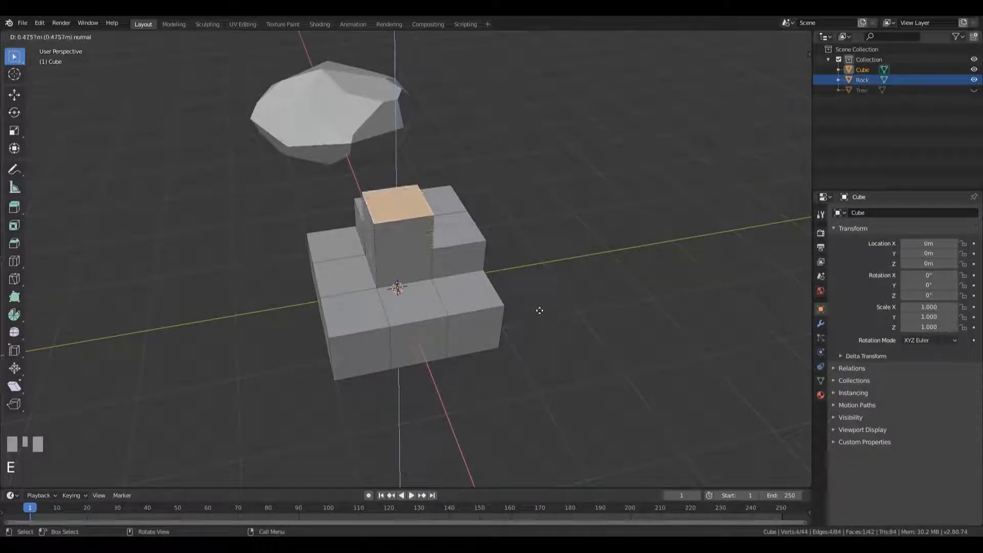
pyautogui.click(536, 319)
# Select the vertices between the corners around the slab's perimeter and scale them outward by about 1.4
pyautogui.moveTo(536, 291); pyautogui.dragTo(498, 233, button='middle')
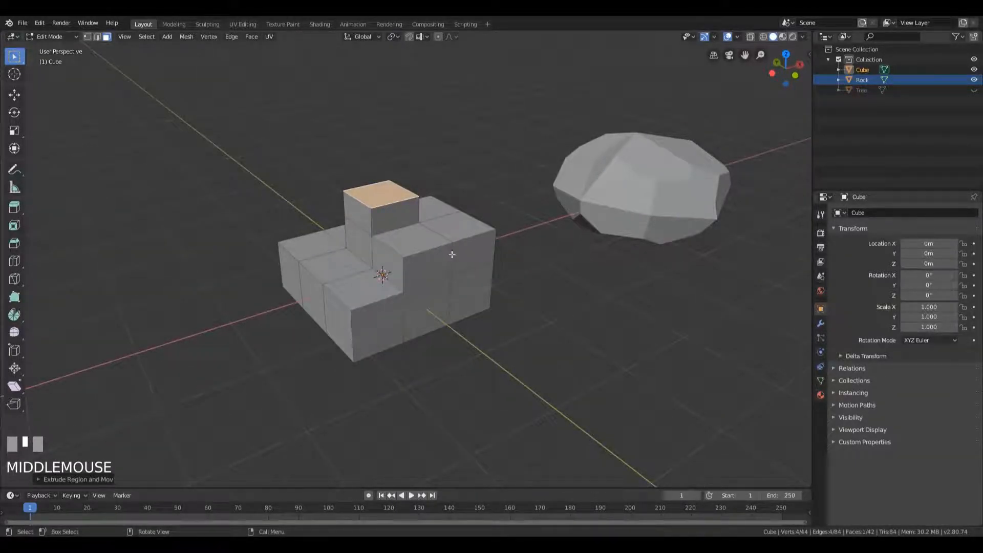
pyautogui.press('1')
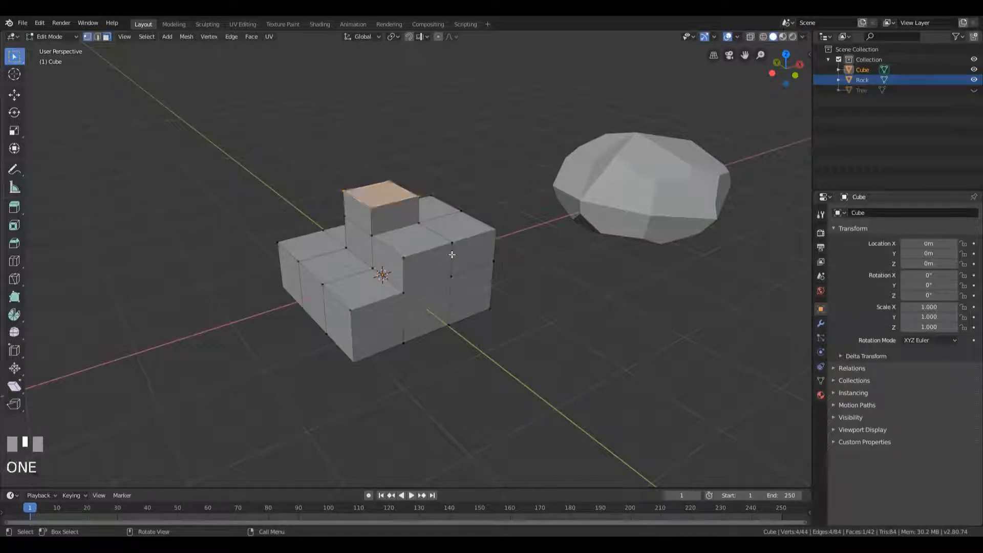
pyautogui.moveTo(509, 225); pyautogui.dragTo(505, 245, button='middle')
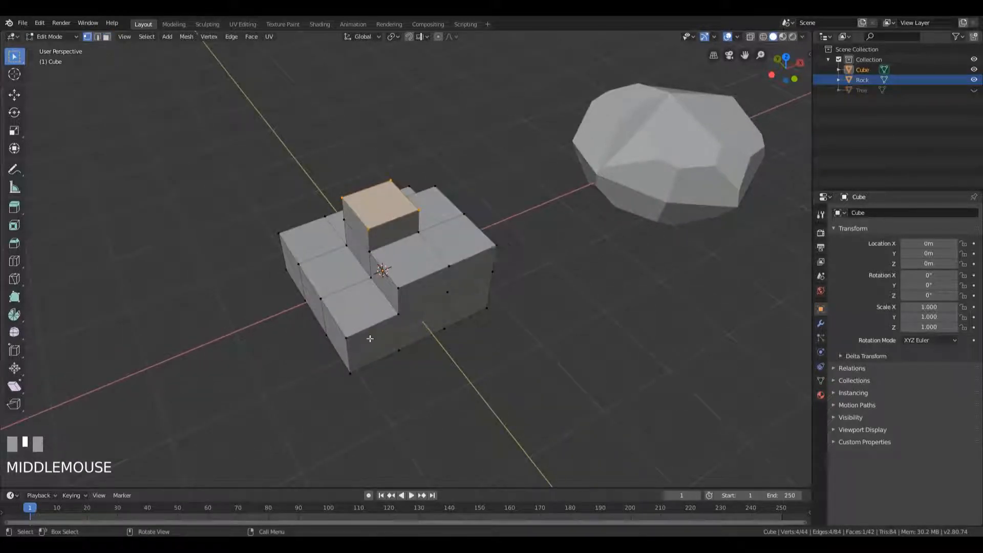
pyautogui.click(350, 336)
pyautogui.moveTo(350, 335); pyautogui.dragTo(357, 323, button='middle')
pyautogui.click(356, 323)
pyautogui.keyDown('shift'); pyautogui.click(319, 308); pyautogui.keyUp('shift')
pyautogui.moveTo(561, 247); pyautogui.dragTo(504, 268, button='middle')
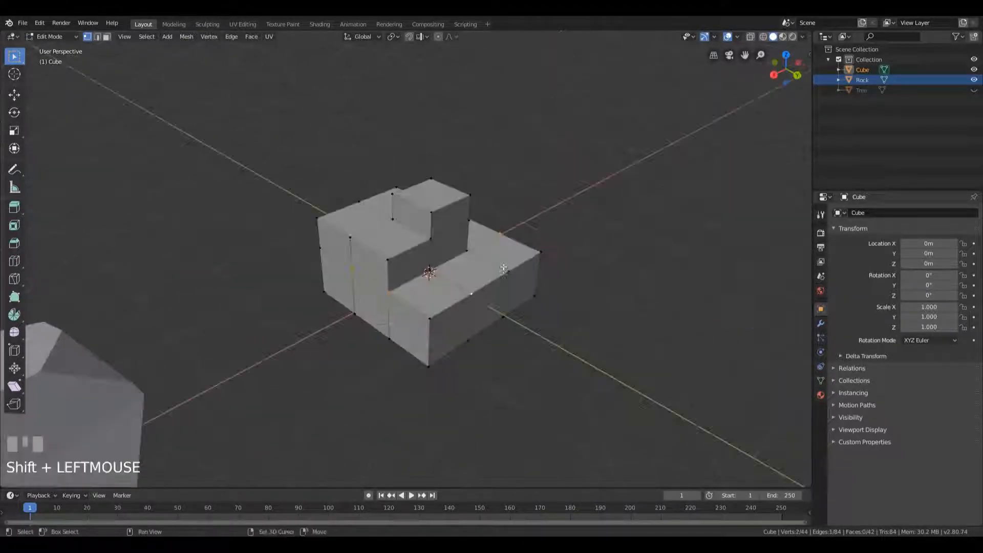
pyautogui.keyDown('shift'); pyautogui.click(435, 268); pyautogui.keyUp('shift')
pyautogui.keyDown('shift'); pyautogui.click(467, 252); pyautogui.keyUp('shift')
pyautogui.moveTo(581, 262); pyautogui.dragTo(402, 207, button='middle')
pyautogui.keyDown('shift'); pyautogui.click(439, 277); pyautogui.keyUp('shift')
pyautogui.keyDown('shift'); pyautogui.click(466, 311); pyautogui.keyUp('shift')
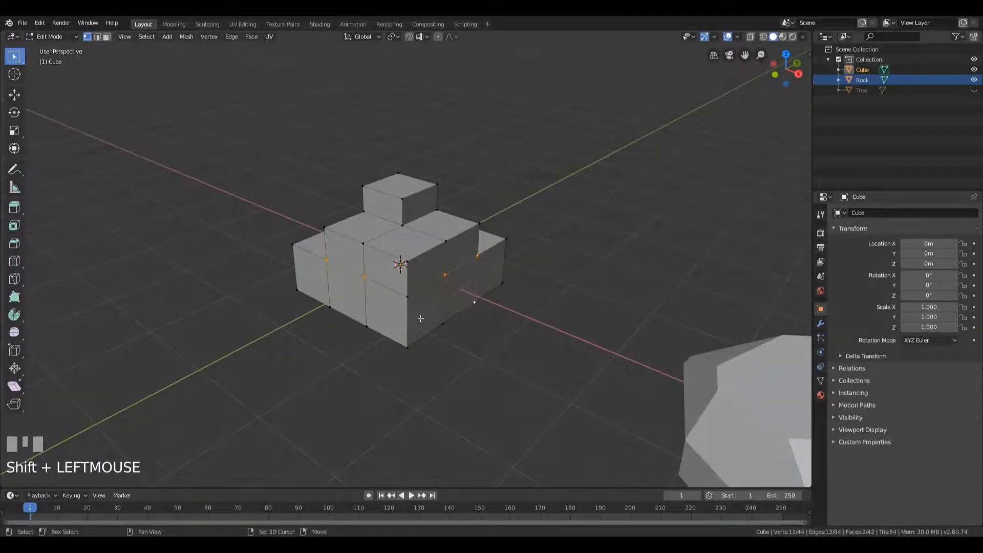
pyautogui.keyDown('shift'); pyautogui.click(332, 307); pyautogui.keyUp('shift')
pyautogui.moveTo(333, 308); pyautogui.dragTo(522, 283, button='middle')
pyautogui.press('s')
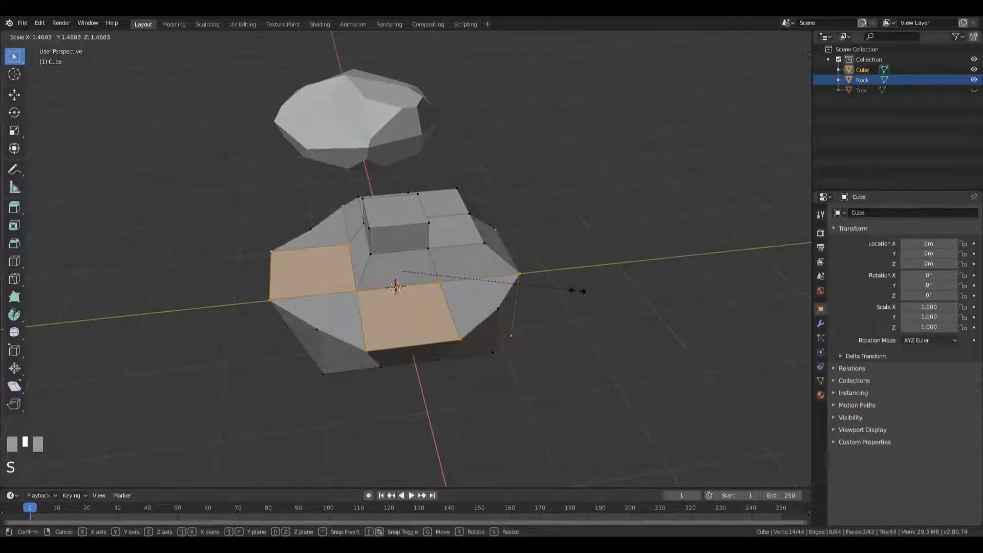
pyautogui.click(566, 289)
# Scale down the top block's upper face so that the block tapers
pyautogui.press('3')
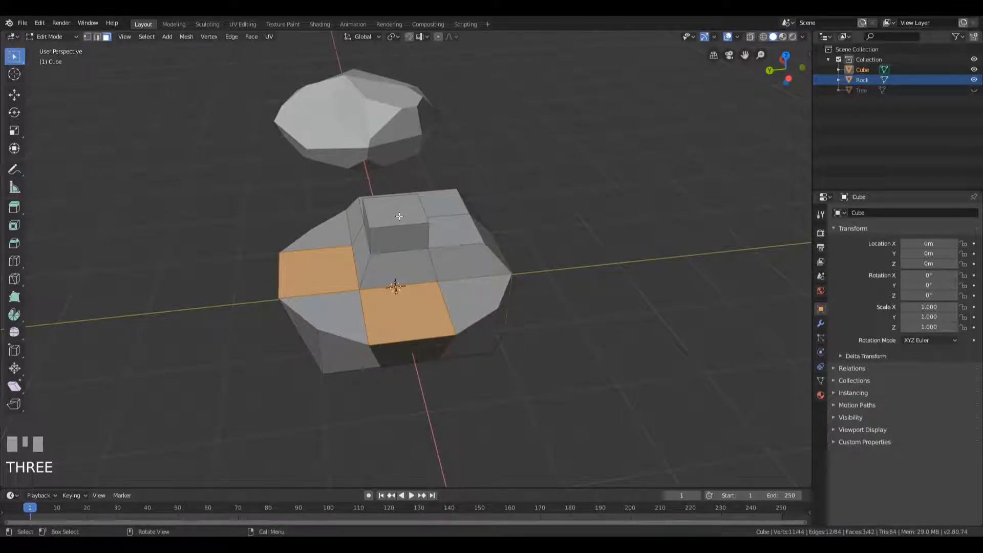
pyautogui.click(399, 216)
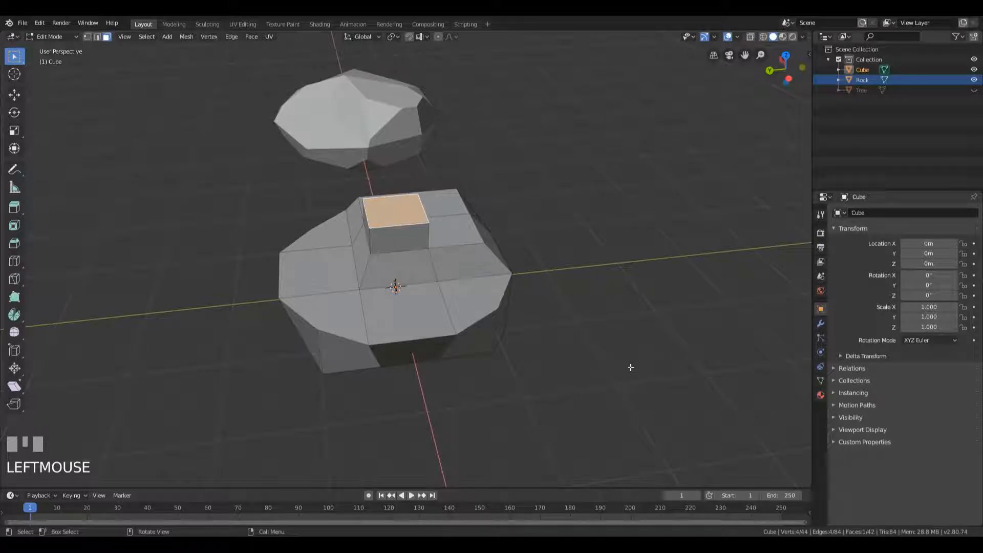
pyautogui.press('s')
pyautogui.click(528, 310)
# Slide a corner vertex at the foot of the tapered top block along its edge by a factor of about 0.57
pyautogui.moveTo(537, 211); pyautogui.dragTo(439, 202, button='middle')
pyautogui.press('1')
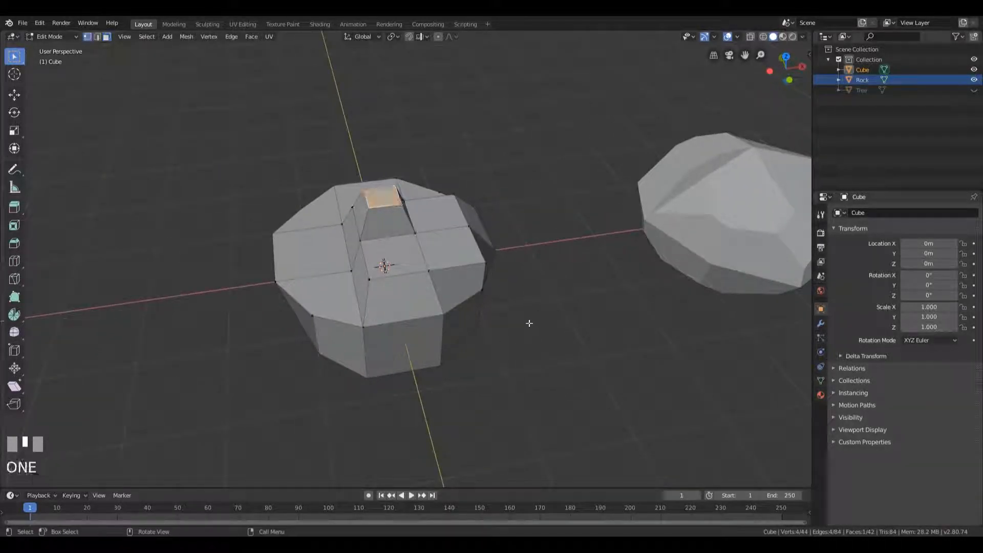
pyautogui.click(421, 242)
pyautogui.press('g')
pyautogui.press('g')
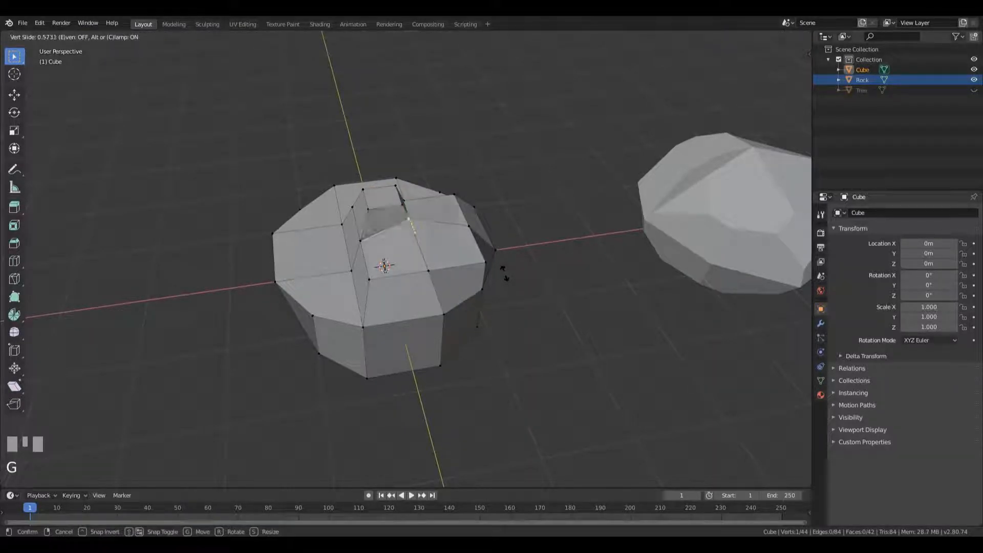
pyautogui.click(506, 276)
# Slide the middle vertex at the foot of the raised tier along its edge toward the ledge's outer rim
pyautogui.moveTo(410, 256); pyautogui.dragTo(382, 278, button='middle')
pyautogui.click(381, 278)
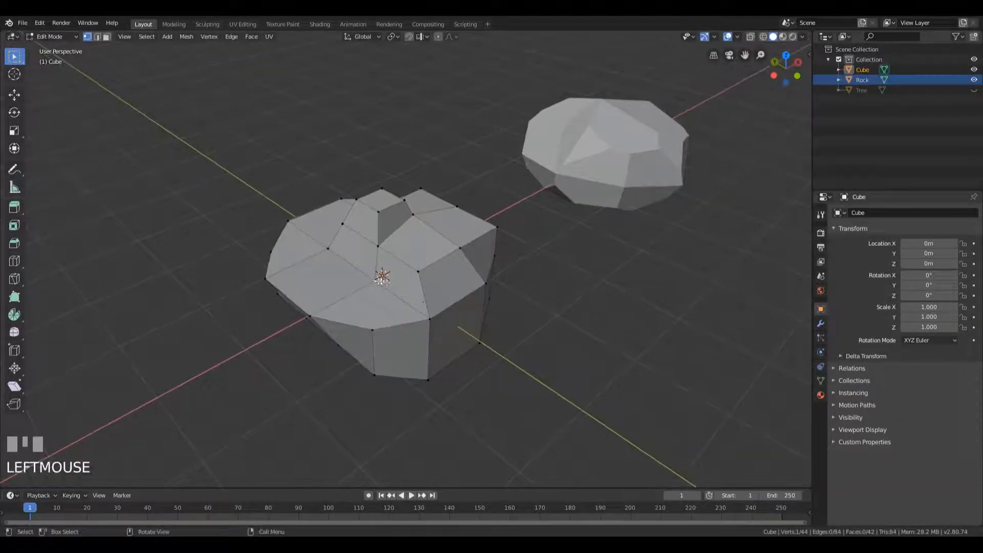
pyautogui.press('g')
pyautogui.press('g')
# Slide two vertices near the foot of the raised tier outward along their edges across the ledge
pyautogui.click(331, 249)
pyautogui.moveTo(331, 249); pyautogui.dragTo(387, 283, button='middle')
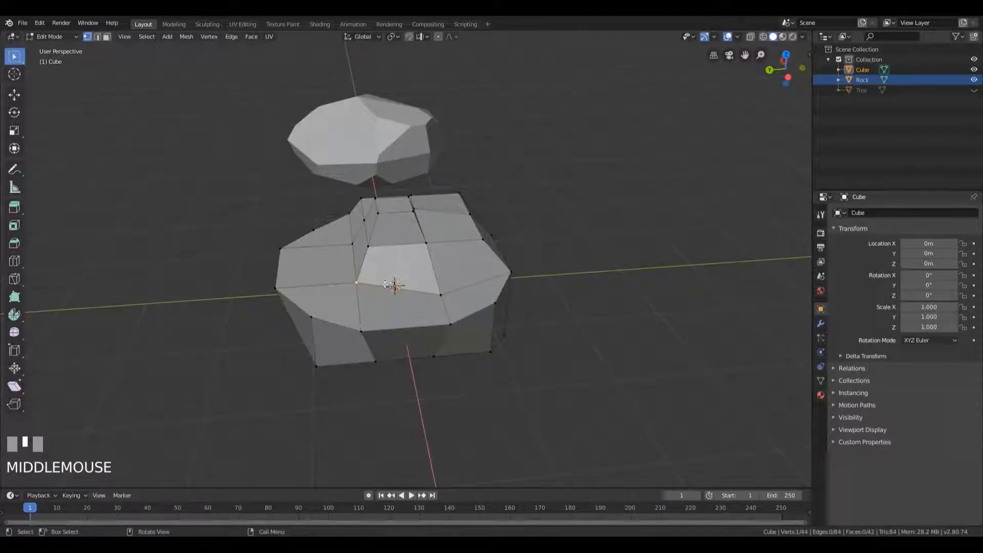
pyautogui.press('g')
pyautogui.press('g')
pyautogui.click(357, 286)
pyautogui.click(352, 243)
pyautogui.press('g')
pyautogui.press('g')
pyautogui.click(316, 246)
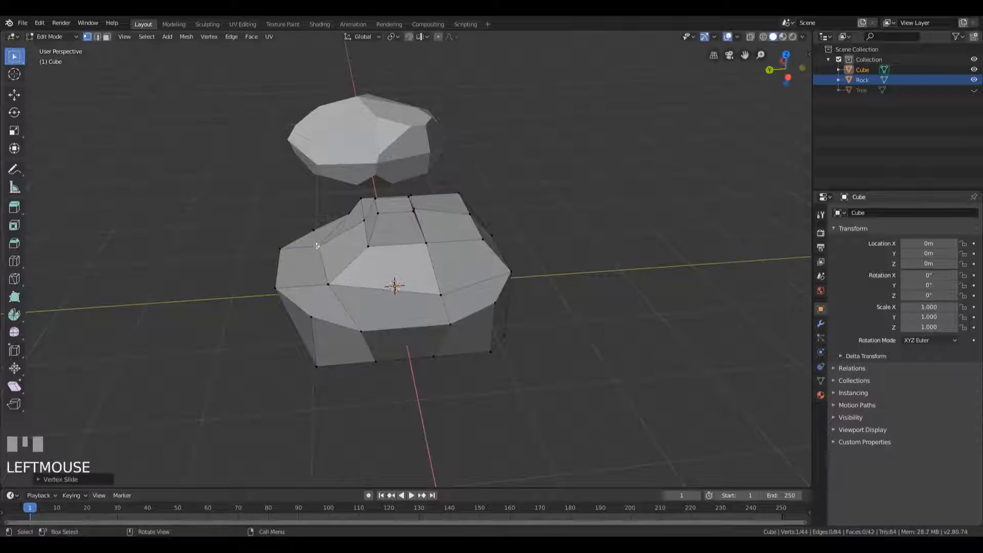
# Move the remaining vertex at the foot of the raised tier outward so that side slopes more gently
pyautogui.click(366, 222)
pyautogui.press('g')
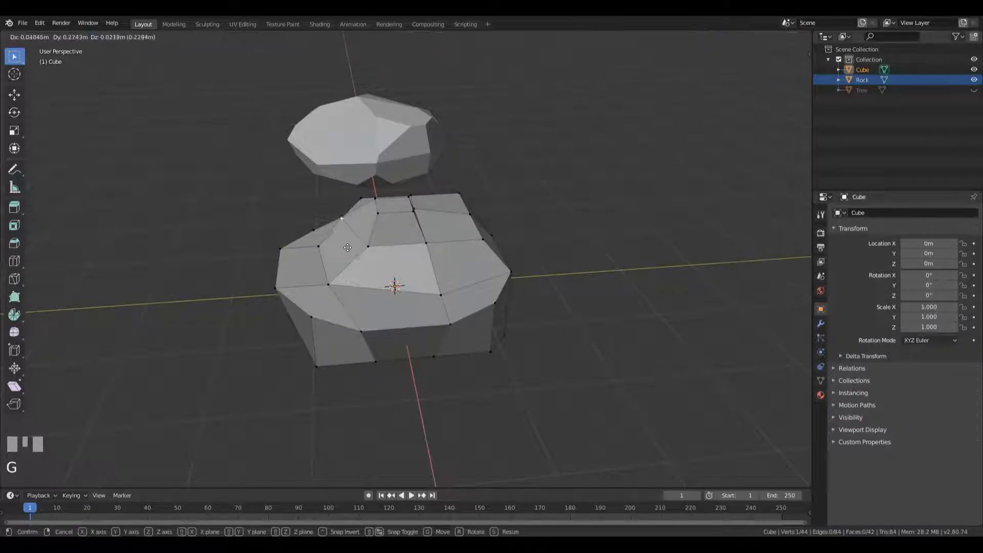
pyautogui.click(354, 248)
# Enable proportional editing and move a bottom corner vertex of the rock inward and upward with a proportional size of 1.00
pyautogui.moveTo(381, 252); pyautogui.dragTo(541, 277, button='middle')
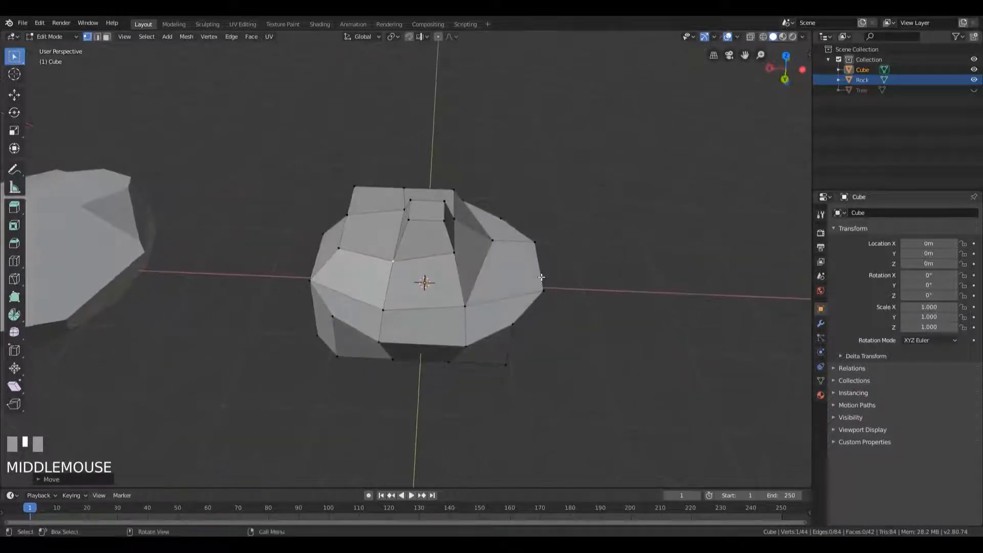
pyautogui.press('o')
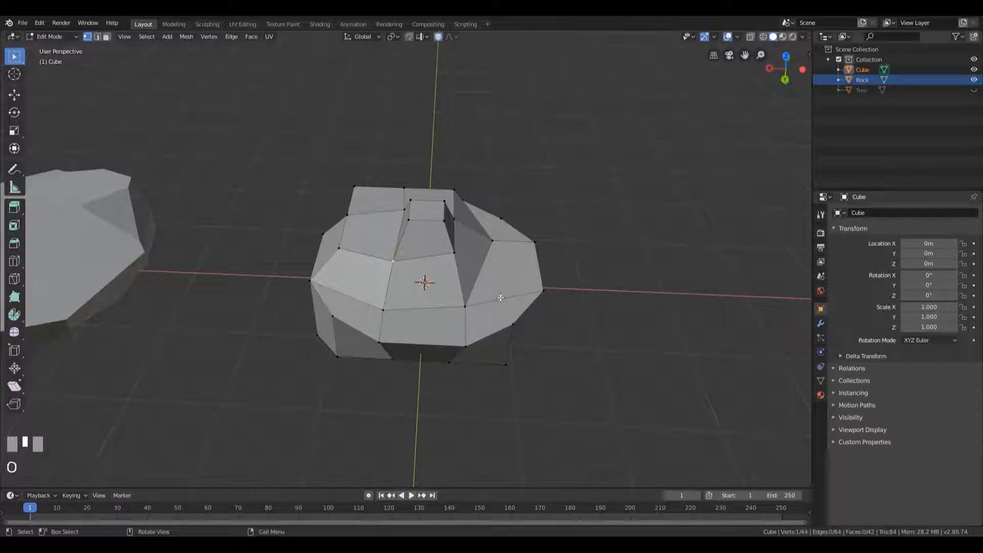
pyautogui.moveTo(504, 241); pyautogui.dragTo(581, 238, button='middle')
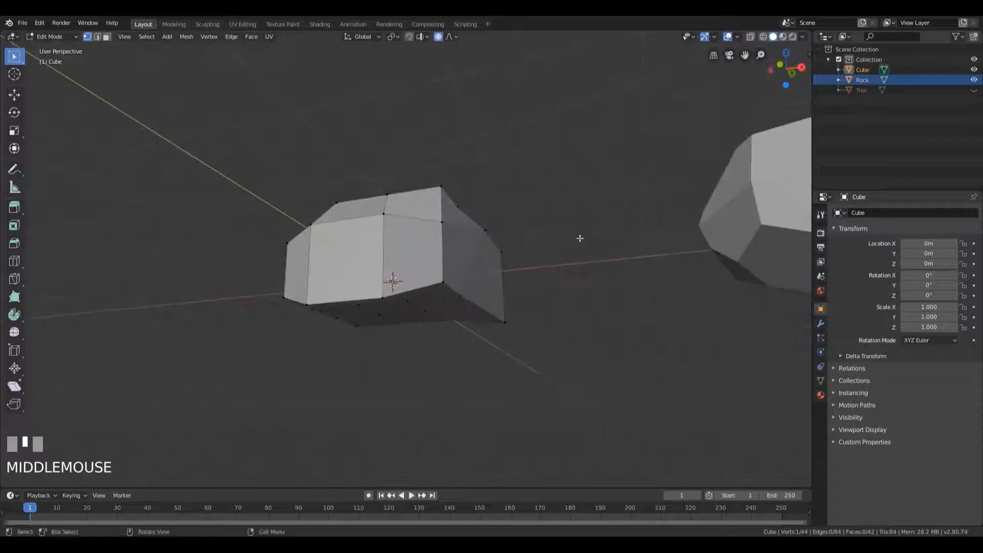
pyautogui.click(510, 322)
pyautogui.press('g')
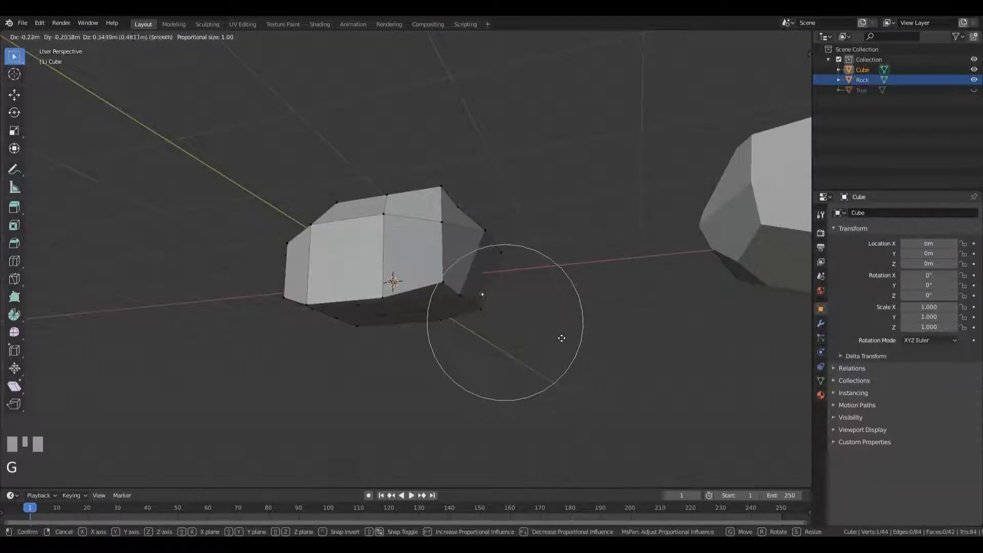
pyautogui.click(535, 336)
# Raise two vertices along the rock's bottom edge with proportional editing to round off its underside
pyautogui.moveTo(536, 335); pyautogui.dragTo(430, 311, button='middle')
pyautogui.click(357, 320)
pyautogui.press('g')
pyautogui.click(358, 286)
pyautogui.click(306, 317)
pyautogui.press('g')
pyautogui.click(314, 258)
# Pull two further bottom-edge vertices on another side of the rock upward with proportional editing
pyautogui.moveTo(348, 267); pyautogui.dragTo(284, 319, button='middle')
pyautogui.click(398, 309)
pyautogui.press('g')
pyautogui.click(399, 285)
pyautogui.click(281, 320)
pyautogui.press('g')
pyautogui.click(297, 295)
# Reposition the vertex at the foot of the top block beside the notch with two proportional moves
pyautogui.moveTo(397, 209); pyautogui.dragTo(448, 286, button='middle')
pyautogui.click(397, 255)
pyautogui.press('g')
pyautogui.click(417, 260)
pyautogui.press('g')
pyautogui.click(423, 303)
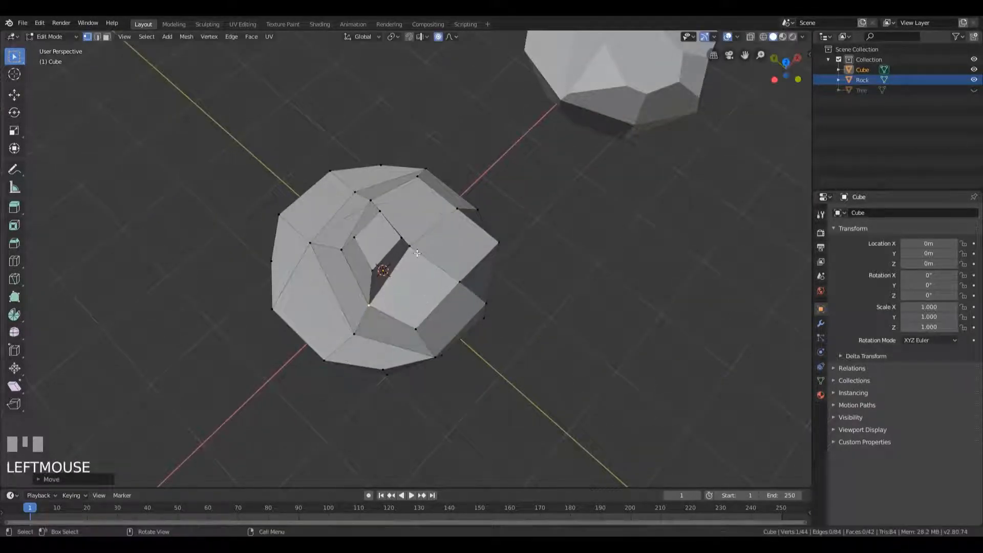
# Move the vertex on the upper tier's inner edge, across the notch from the top block, in two proportional moves
pyautogui.click(418, 254)
pyautogui.press('g')
pyautogui.click(444, 254)
pyautogui.moveTo(444, 255); pyautogui.dragTo(404, 176, button='middle')
pyautogui.press('g')
pyautogui.click(393, 276)
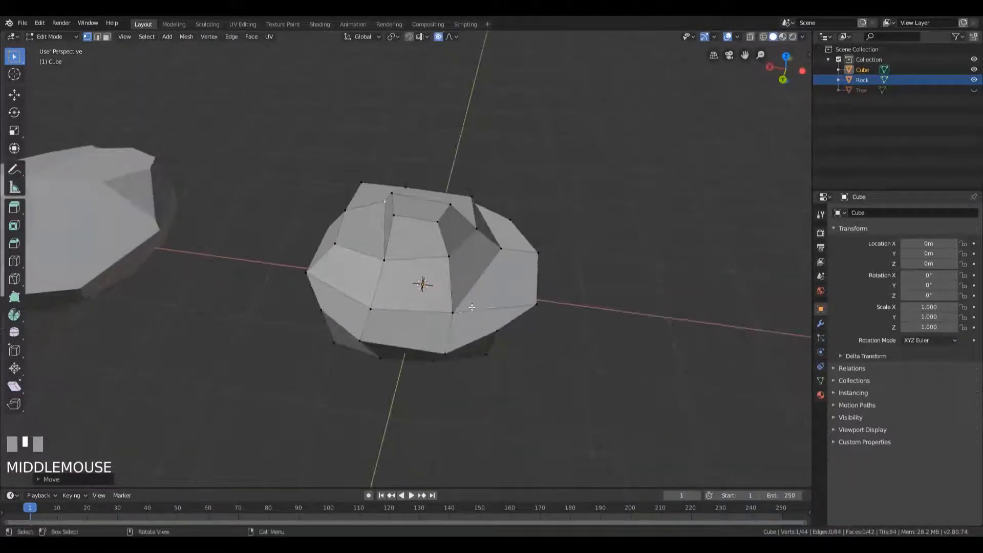
# Slide the two vertices bordering the open end of the notch along their edges
pyautogui.click(452, 258)
pyautogui.moveTo(535, 290); pyautogui.dragTo(493, 291, button='middle')
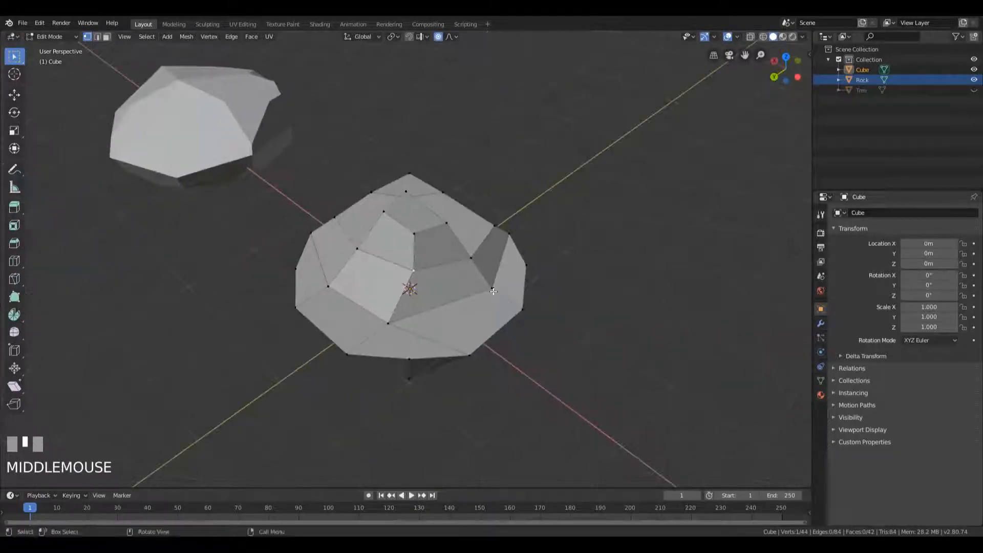
pyautogui.click(472, 260)
pyautogui.press('g')
pyautogui.press('g')
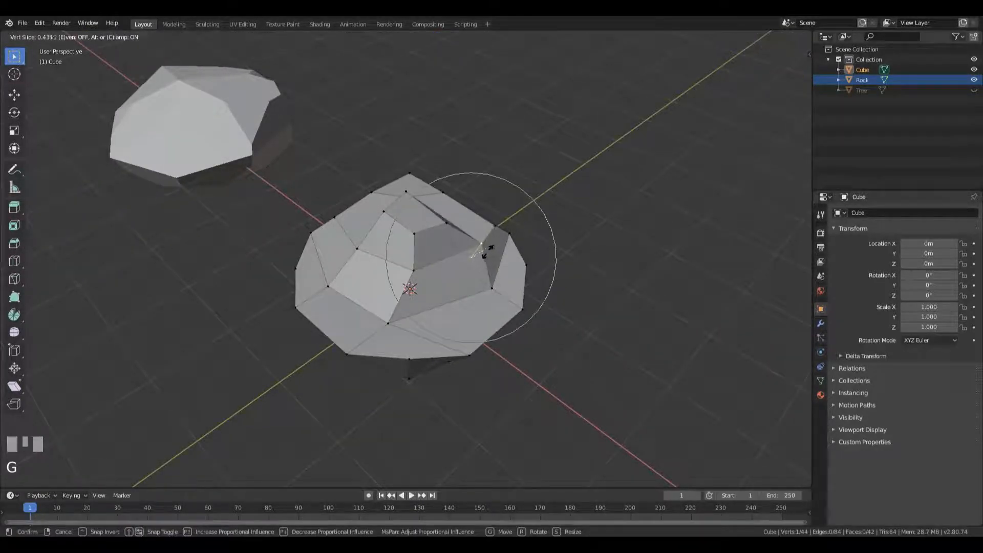
pyautogui.click(493, 249)
pyautogui.click(492, 287)
pyautogui.press('g')
pyautogui.press('g')
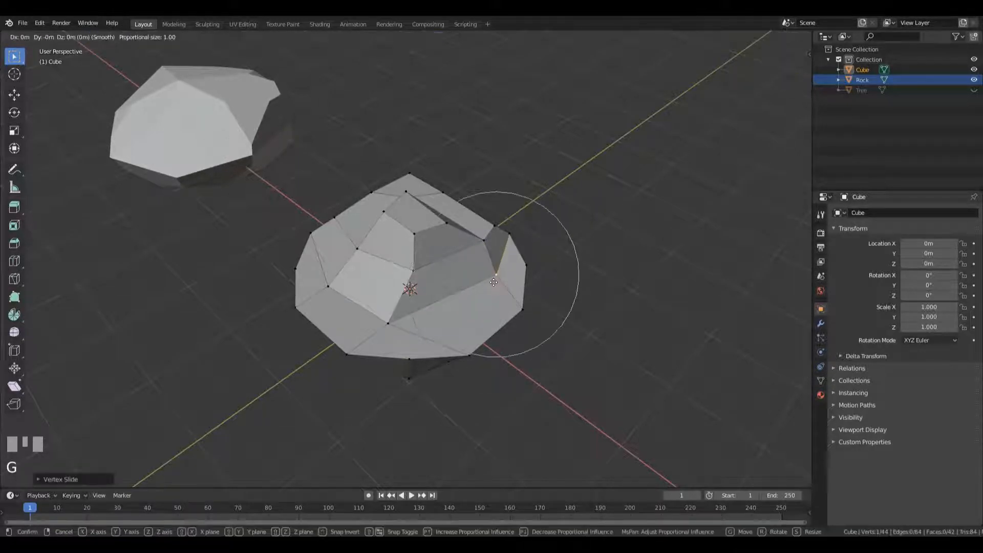
pyautogui.click(492, 284)
# Slide two neighbouring vertices of the rock's widest rim down along their side edges
pyautogui.moveTo(492, 284)
pyautogui.mouseDown(button='middle')
pyautogui.moveTo(478, 260)
pyautogui.moveTo(476, 281)
pyautogui.mouseUp(button='middle')
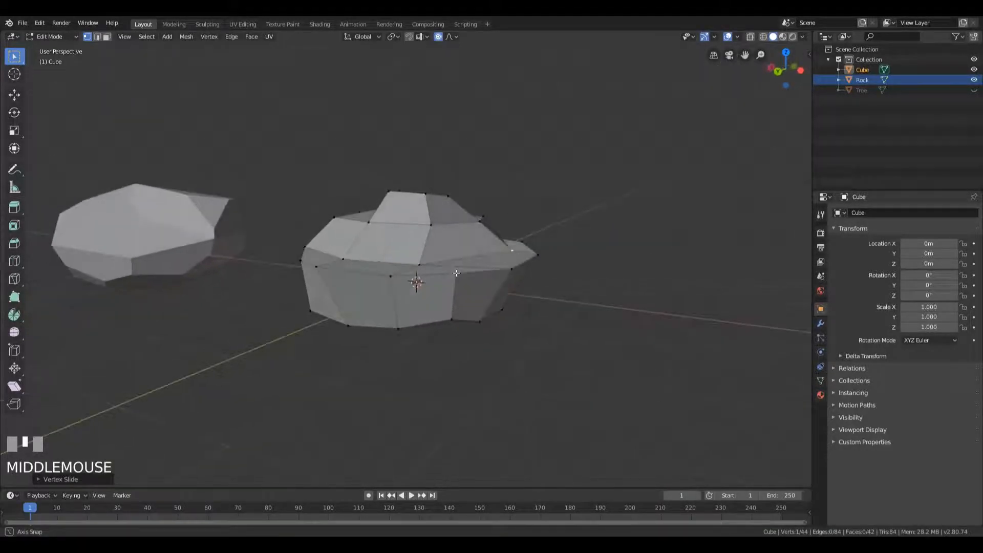
pyautogui.click(476, 281)
pyautogui.press('g')
pyautogui.press('g')
pyautogui.click(490, 318)
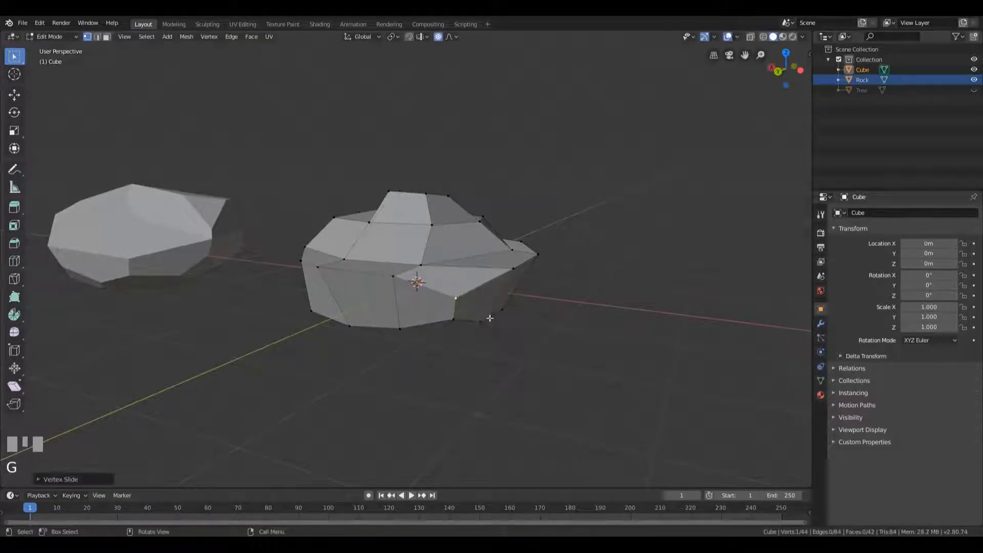
pyautogui.click(398, 281)
pyautogui.press('g')
pyautogui.press('g')
pyautogui.click(401, 301)
# Slide the next rim vertex and one on the rock's opposite side down along their side edges
pyautogui.click(322, 270)
pyautogui.press('g')
pyautogui.press('g')
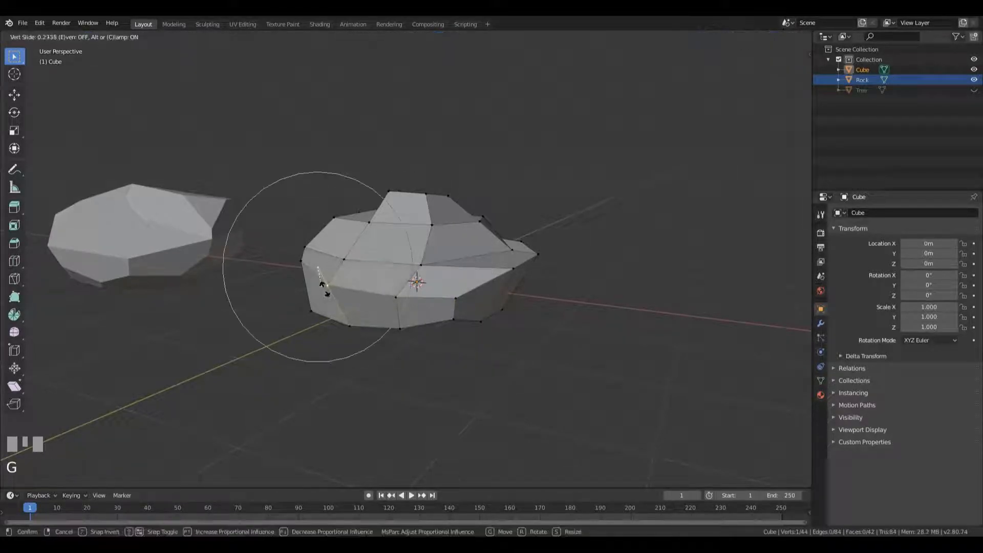
pyautogui.click(323, 284)
pyautogui.moveTo(323, 284); pyautogui.dragTo(470, 301, button='middle')
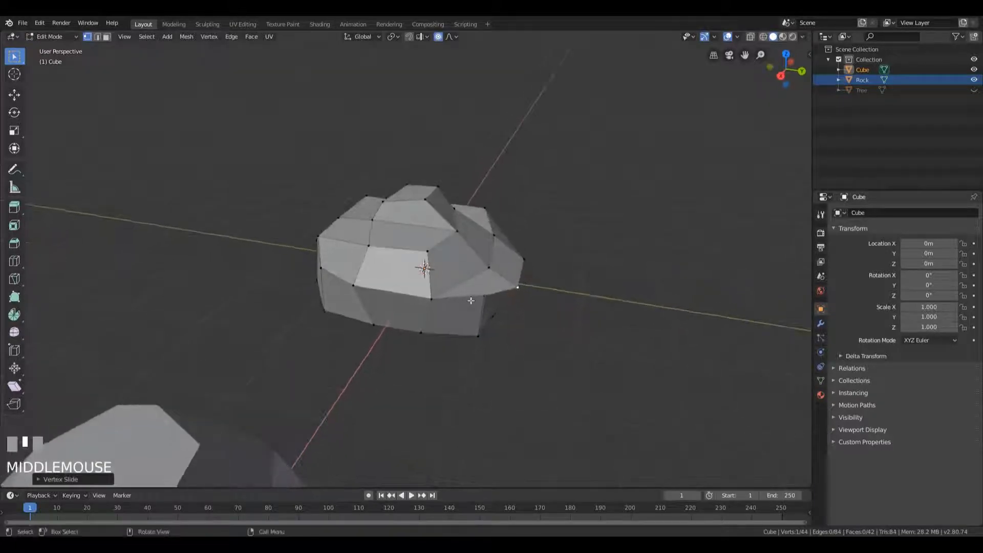
pyautogui.click(474, 299)
pyautogui.press('g')
# Move the protruding rim corner vertex inward with the proportional size reduced to about 0.62
pyautogui.press('g')
pyautogui.click(472, 321)
pyautogui.moveTo(373, 300); pyautogui.dragTo(540, 324, button='middle')
pyautogui.click(460, 279)
pyautogui.press('g')
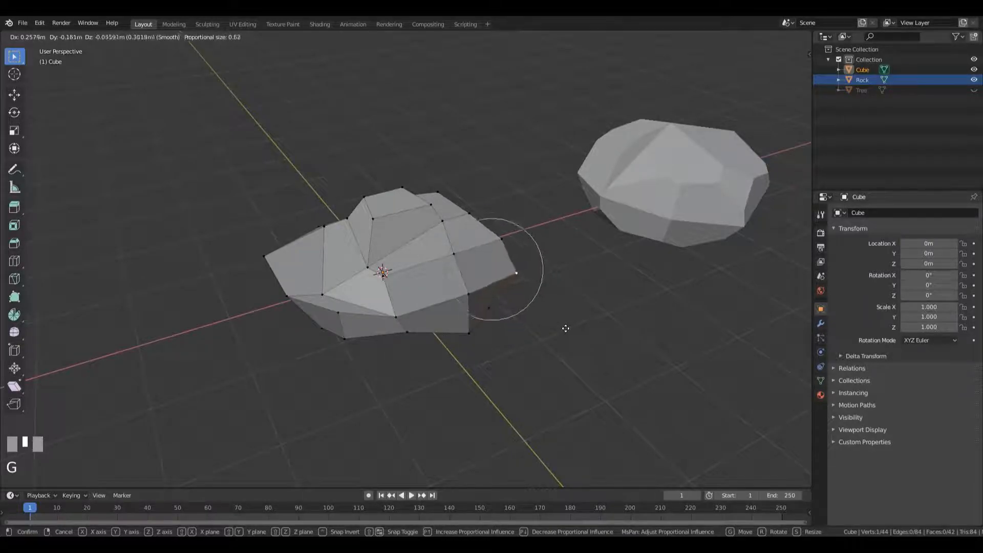
pyautogui.click(565, 329)
# Adjust two more vertices around the rock's outer side with proportional moves
pyautogui.moveTo(565, 328); pyautogui.dragTo(307, 268, button='middle')
pyautogui.press('g')
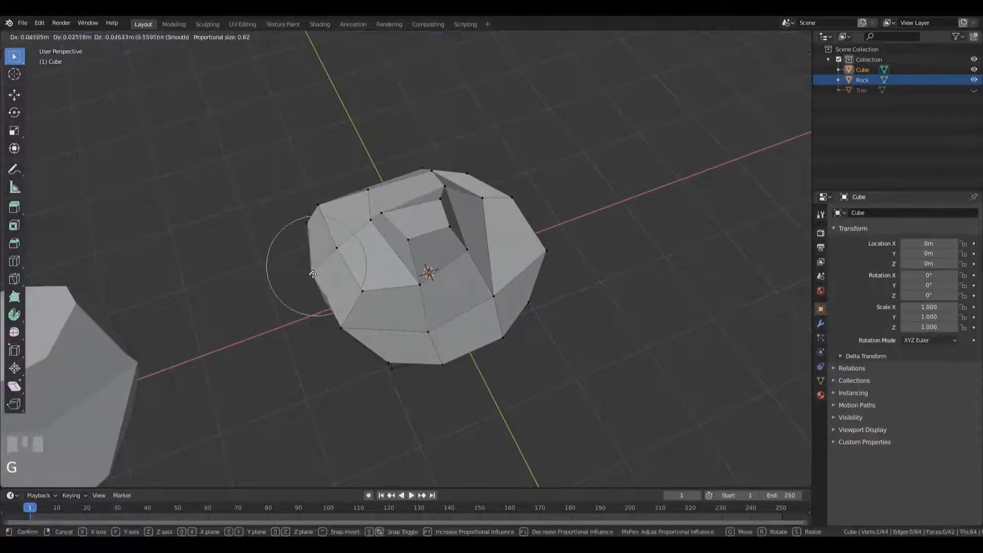
pyautogui.click(298, 275)
pyautogui.moveTo(372, 297); pyautogui.dragTo(344, 240, button='middle')
pyautogui.click(320, 281)
pyautogui.moveTo(435, 251); pyautogui.dragTo(457, 287, button='middle')
pyautogui.press('g')
pyautogui.click(391, 319)
# Slide a vertex on the shoulder below the top block along its edge
pyautogui.click(412, 245)
pyautogui.press('g')
pyautogui.press('g')
pyautogui.click(402, 272)
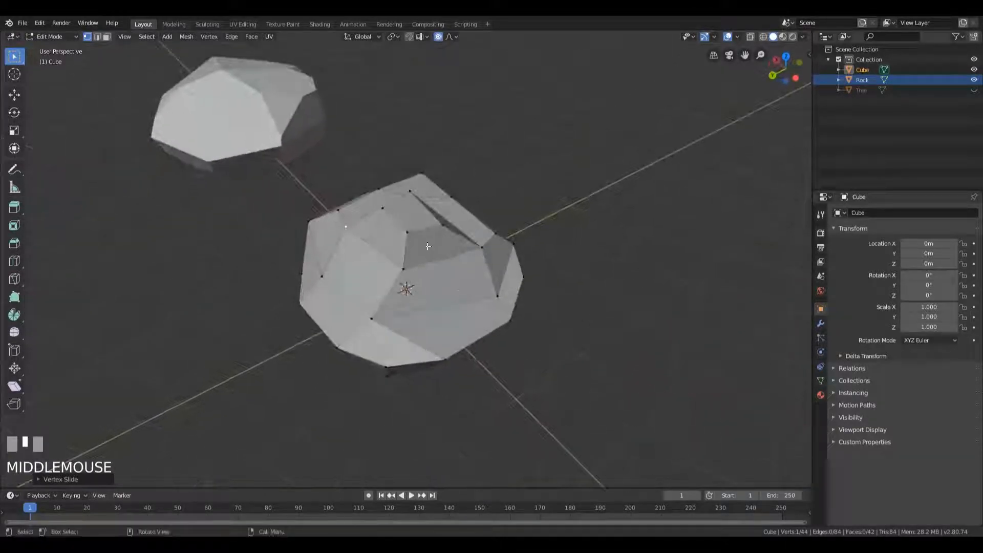
# Bevel the front corner vertex of the top block in vertex-only mode by about 0.2 m
pyautogui.click(410, 232)
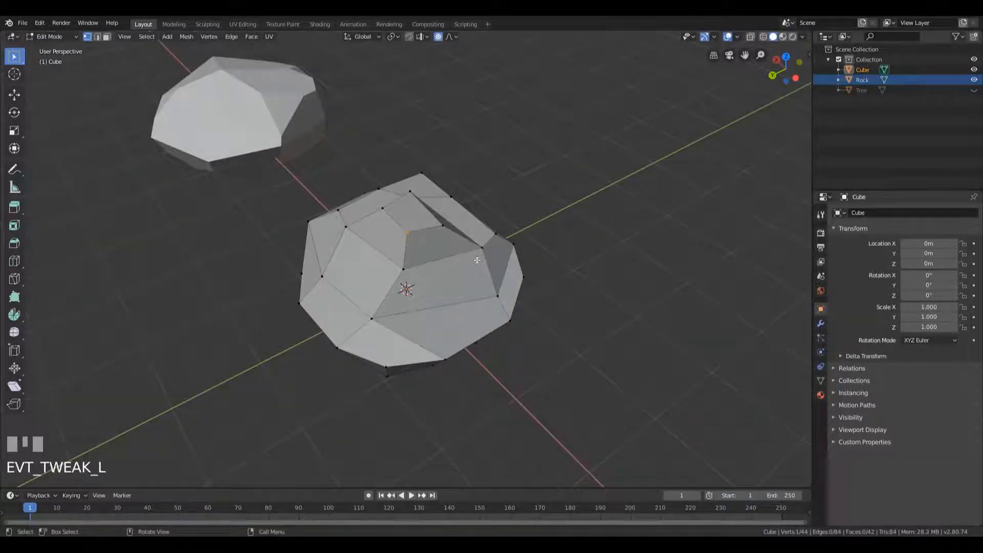
pyautogui.scroll(2, 441, 269)
pyautogui.keyDown('shift'); pyautogui.moveTo(441, 269); pyautogui.dragTo(483, 263, button='middle'); pyautogui.keyUp('shift')
pyautogui.scroll(-2, 483, 263)
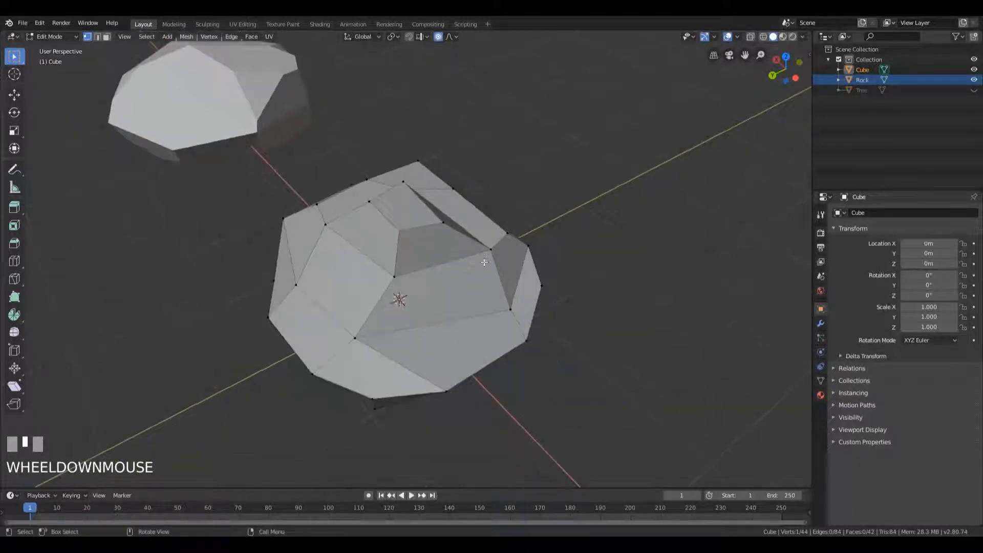
pyautogui.hotkey('ctrl', 'b')
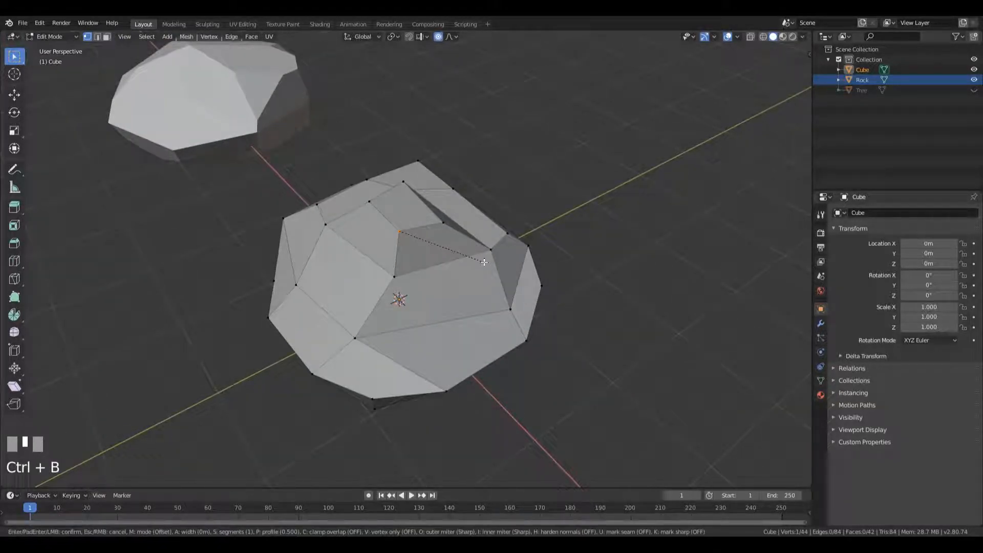
pyautogui.press('v')
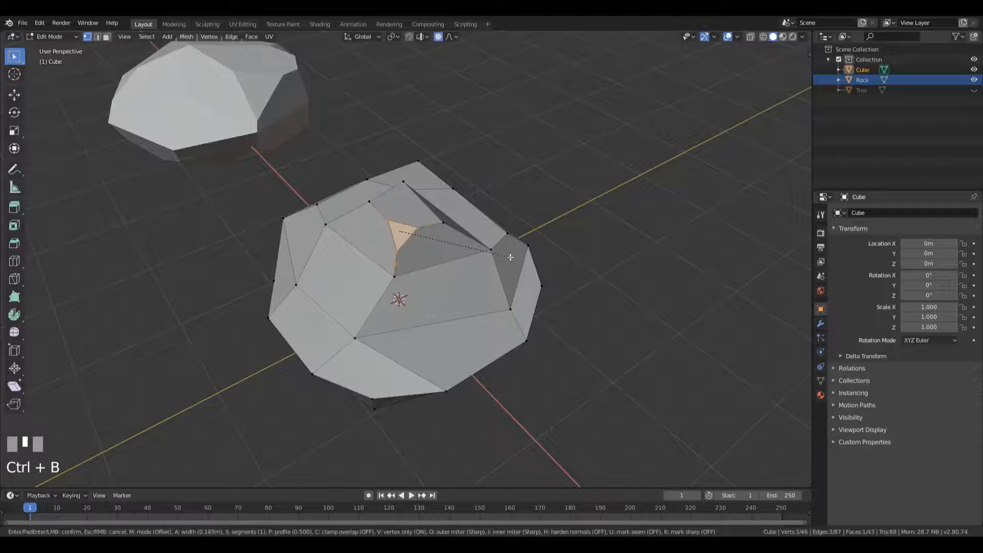
pyautogui.click(514, 264)
# Vertex-bevel the top block's corner beside the notch into a narrow triangular facet
pyautogui.moveTo(514, 265); pyautogui.dragTo(417, 211, button='middle')
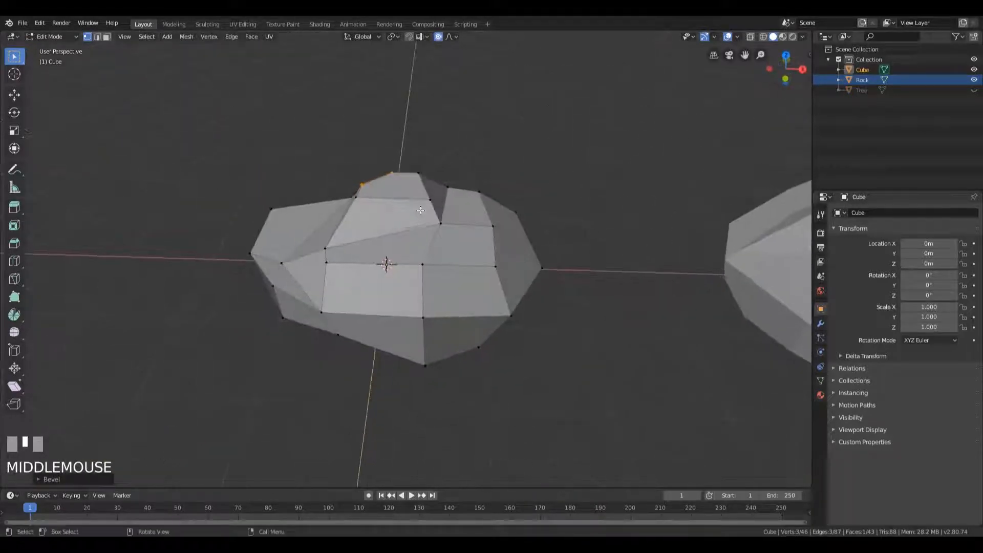
pyautogui.click(427, 203)
pyautogui.hotkey('ctrl', 'b')
pyautogui.click(452, 215)
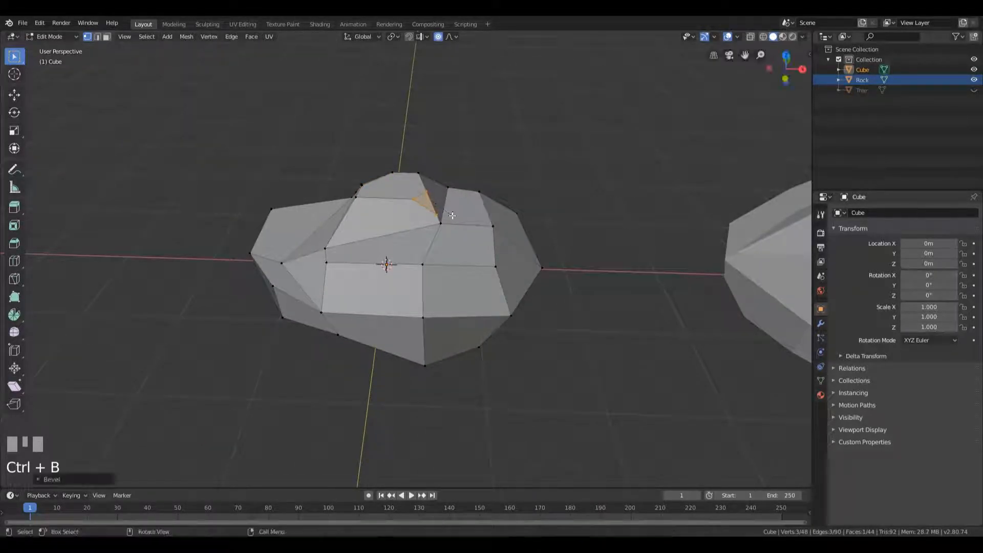
# Vertex-bevel two more corner vertices on other sides of the rock to chip its edges
pyautogui.moveTo(452, 215); pyautogui.dragTo(457, 300, button='middle')
pyautogui.click(453, 289)
pyautogui.hotkey('ctrl', 'b')
pyautogui.click(504, 296)
pyautogui.click(304, 311)
pyautogui.moveTo(305, 311); pyautogui.dragTo(391, 310, button='middle')
pyautogui.hotkey('ctrl', 'b')
pyautogui.click(487, 302)
# Vertex-bevel the middle vertex of the lower ring on the rock's side
pyautogui.click(405, 312)
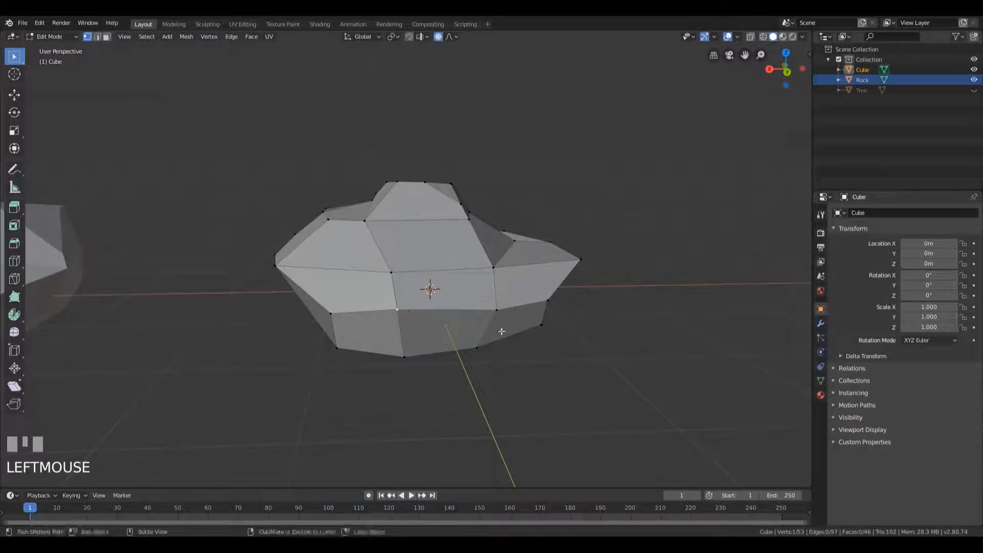
pyautogui.hotkey('ctrl', 'b')
pyautogui.moveTo(536, 335); pyautogui.dragTo(552, 307, button='middle')
pyautogui.scroll(3, 317, 320)
pyautogui.keyDown('shift'); pyautogui.moveTo(316, 321); pyautogui.dragTo(603, 277, button='middle'); pyautogui.keyUp('shift')
pyautogui.hotkey('ctrl', 'z')
# Vertex-bevel two further vertices of the rock into small flat facets
pyautogui.scroll(-4, 434, 292)
pyautogui.moveTo(435, 292); pyautogui.dragTo(581, 245, button='middle')
pyautogui.hotkey('ctrl', 'b')
pyautogui.click(527, 222)
pyautogui.moveTo(580, 258); pyautogui.dragTo(500, 250, button='middle')
pyautogui.click(361, 275)
pyautogui.hotkey('ctrl', 'b')
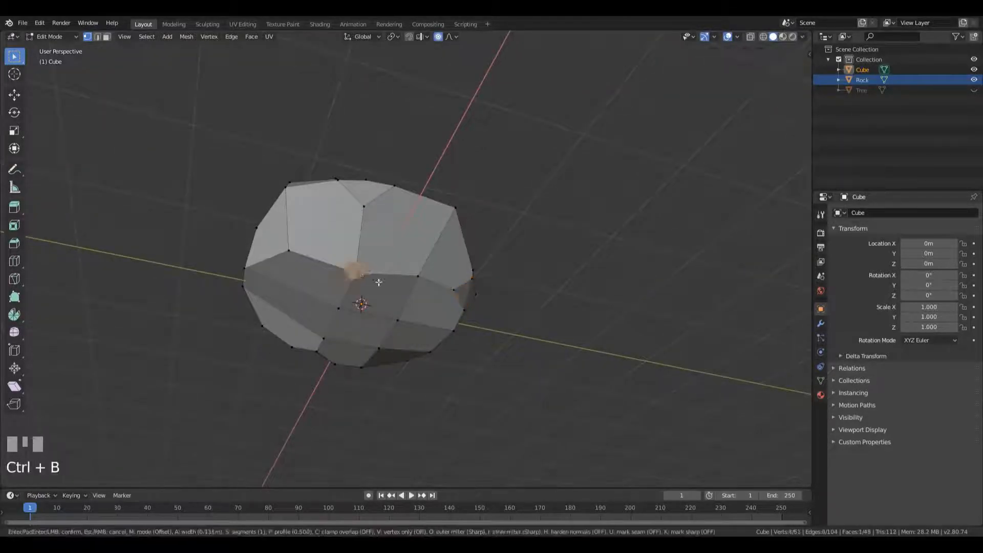
pyautogui.click(450, 279)
# Vertex-bevel the vertex on the rock's sloping shoulder into a triangular facet
pyautogui.moveTo(450, 278); pyautogui.dragTo(362, 368, button='middle')
pyautogui.click(396, 238)
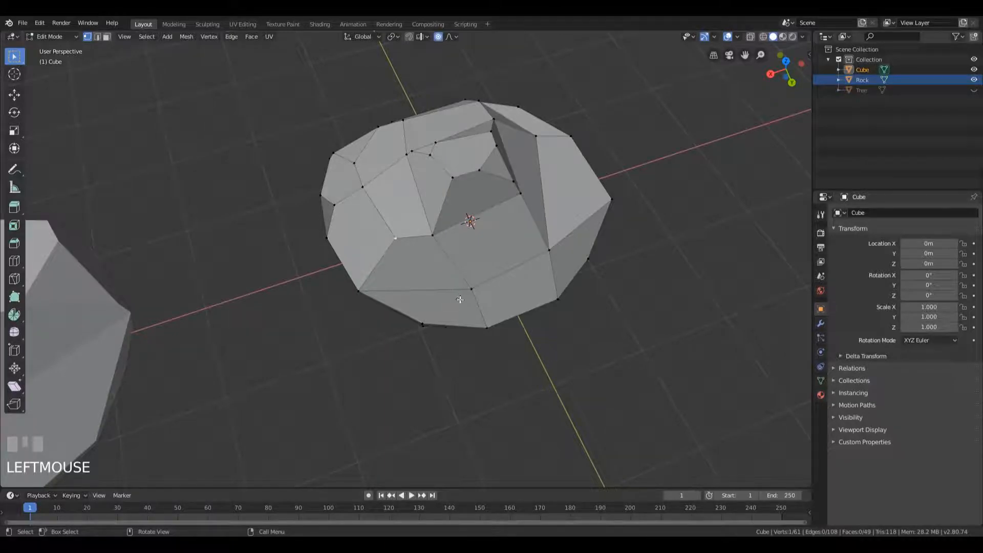
pyautogui.hotkey('ctrl', 'shift', 'b')
pyautogui.click(653, 287)
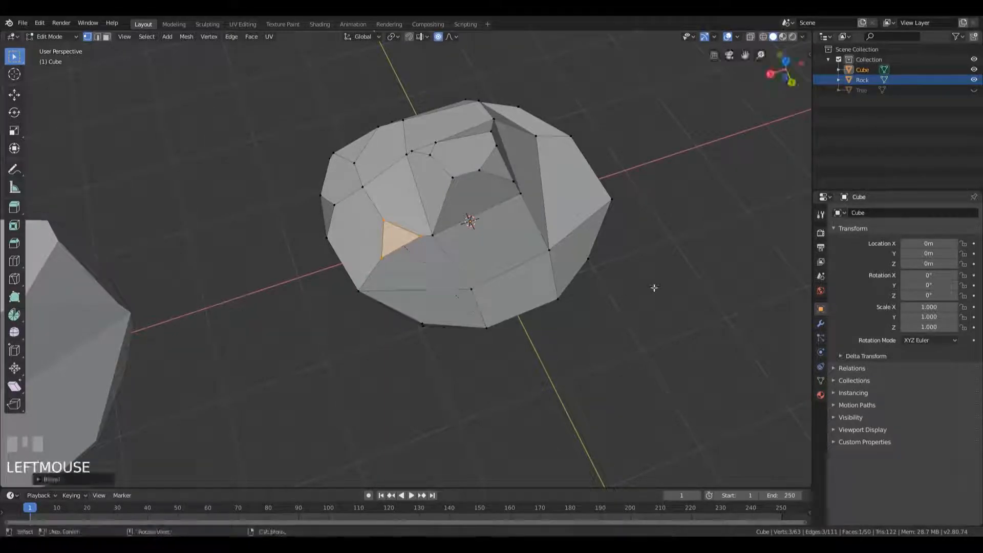
# Slide the front vertex below the notch along its edge toward the outer rim by a factor of about 0.47
pyautogui.moveTo(696, 269); pyautogui.dragTo(522, 321, button='middle')
pyautogui.scroll(-3, 532, 324)
pyautogui.click(467, 290)
pyautogui.press('g')
pyautogui.press('g')
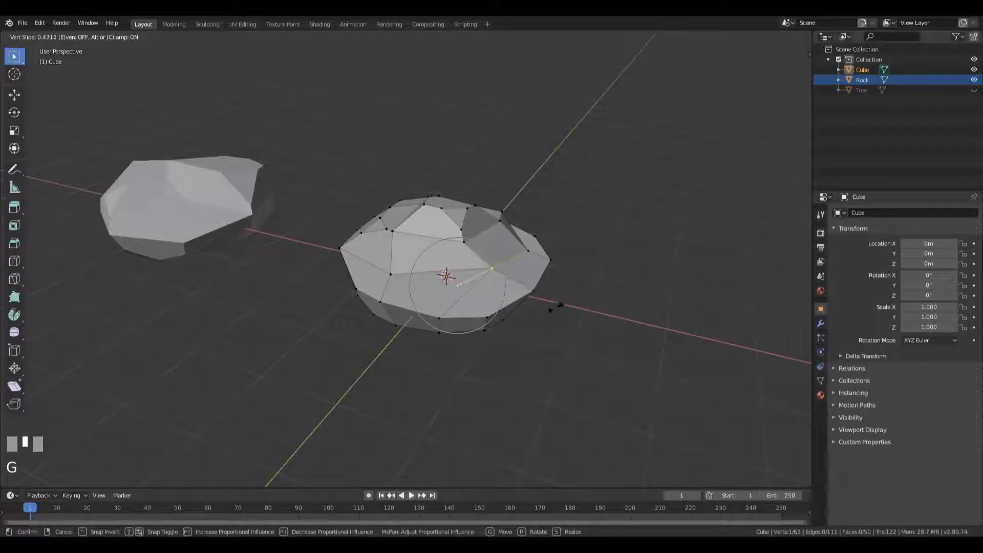
pyautogui.click(555, 303)
# Move the slid vertex vertically along the Z axis and reposition a nearby vertex close to the outer rim
pyautogui.moveTo(559, 303); pyautogui.dragTo(590, 287, button='middle')
pyautogui.press('g')
pyautogui.press('z')
pyautogui.click(582, 274)
pyautogui.click(541, 252)
pyautogui.press('g')
pyautogui.click(551, 256)
# Make a last vertex slide on the rock and return to Object Mode
pyautogui.press('g')
pyautogui.press('g')
pyautogui.click(373, 304)
pyautogui.click(412, 280)
pyautogui.press('Tab')
# Rename the Cube object as Rock
pyautogui.scroll(-3, 590, 287)
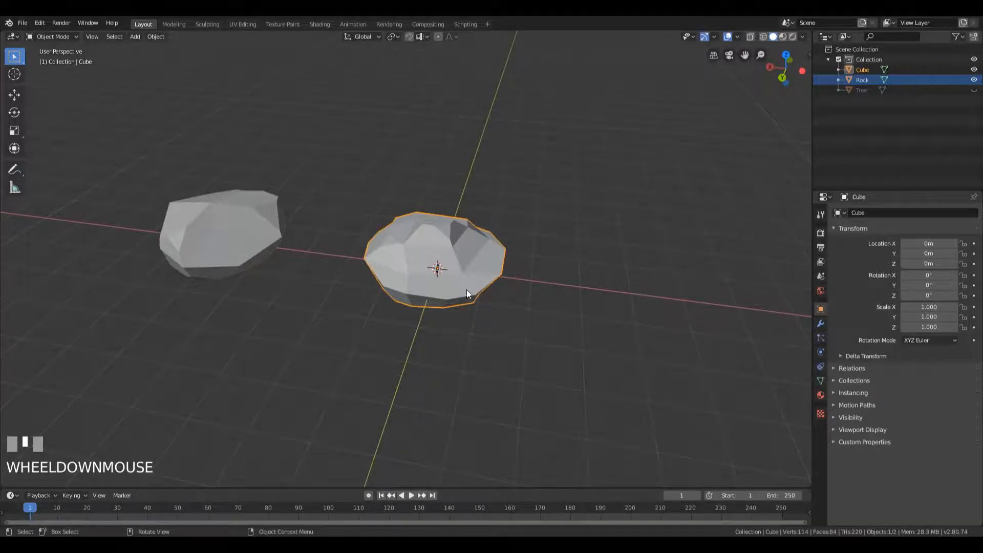
pyautogui.scroll(-2, 433, 253)
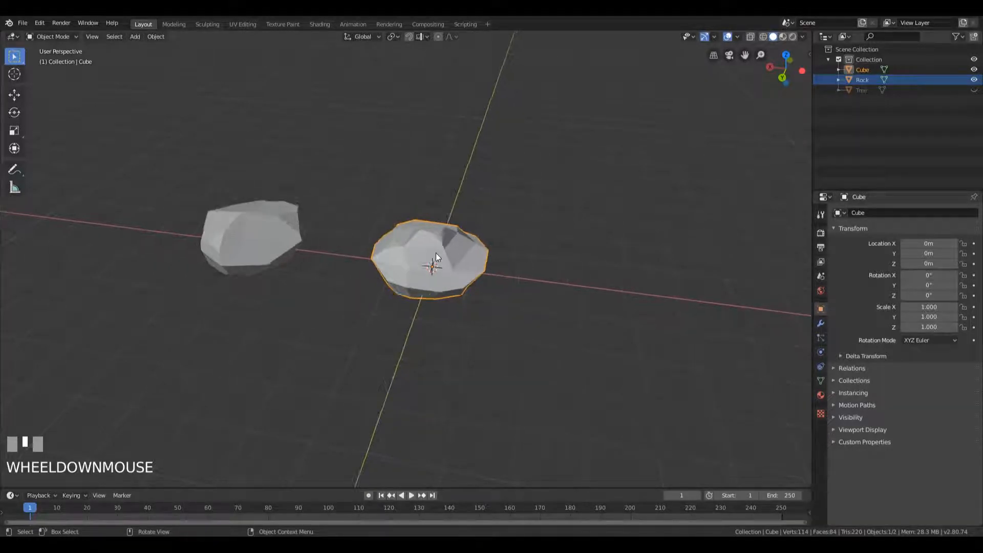
pyautogui.scroll(3, 450, 300)
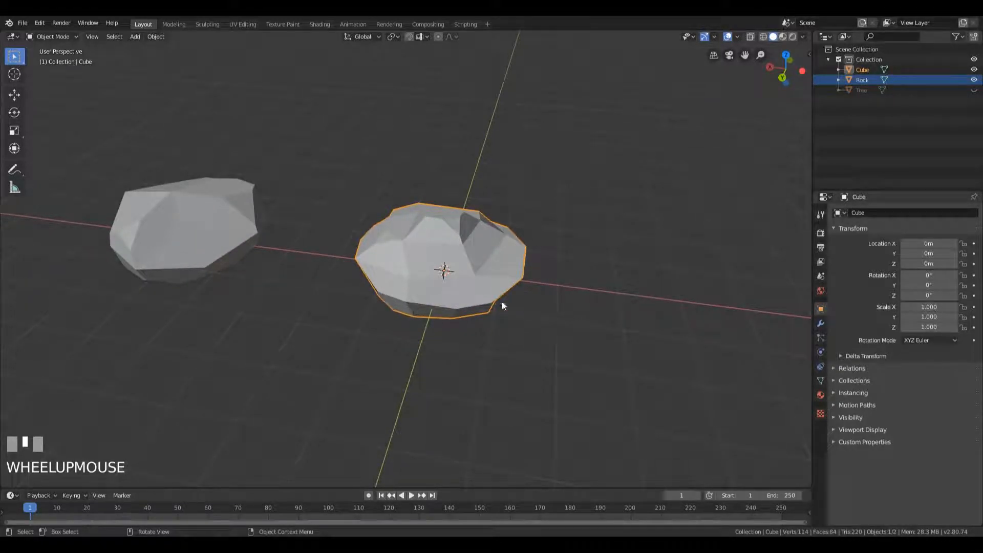
pyautogui.doubleClick(862, 72)
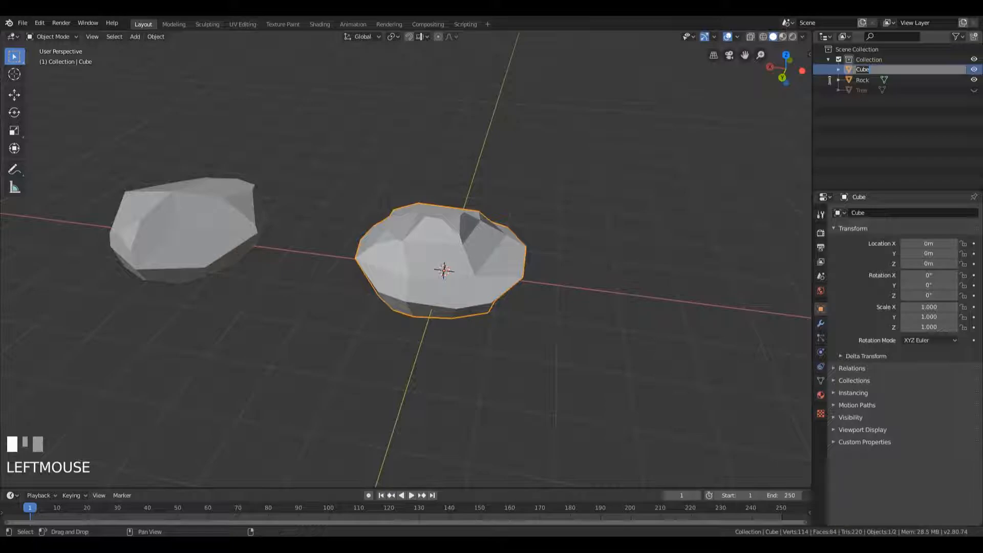
pyautogui.write('Ro')
pyautogui.press('Return')
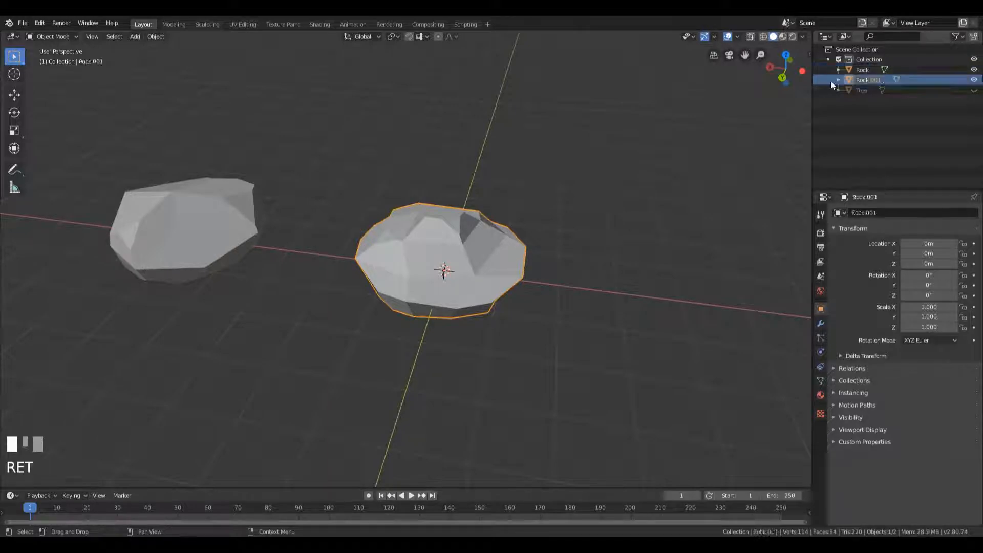
# Deselect the rocks and save the file
pyautogui.click(862, 69)
pyautogui.click(864, 81)
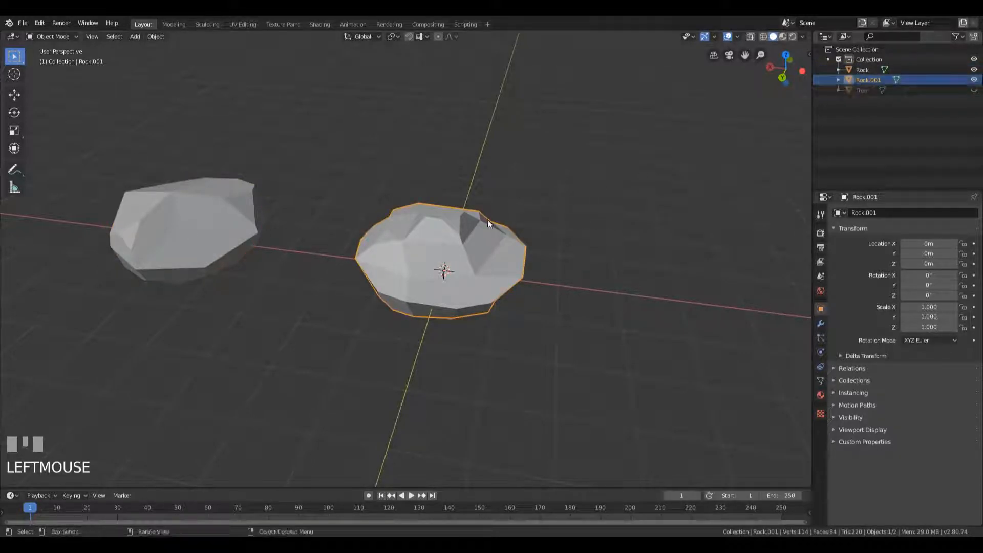
pyautogui.click(234, 236)
pyautogui.click(456, 252)
pyautogui.click(573, 247)
pyautogui.hotkey('ctrl', 's')
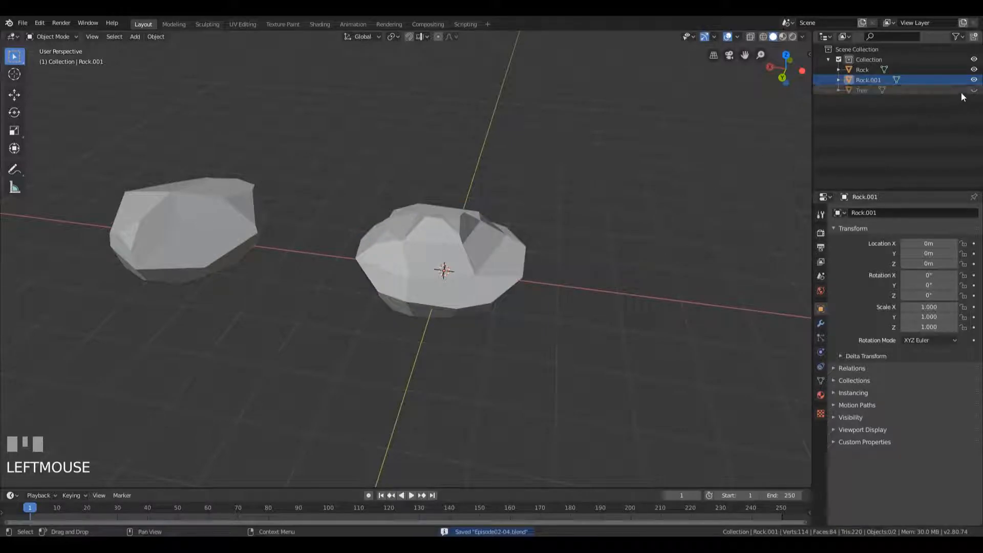
# Hide both rocks in the viewport and save the file again
pyautogui.click(974, 79)
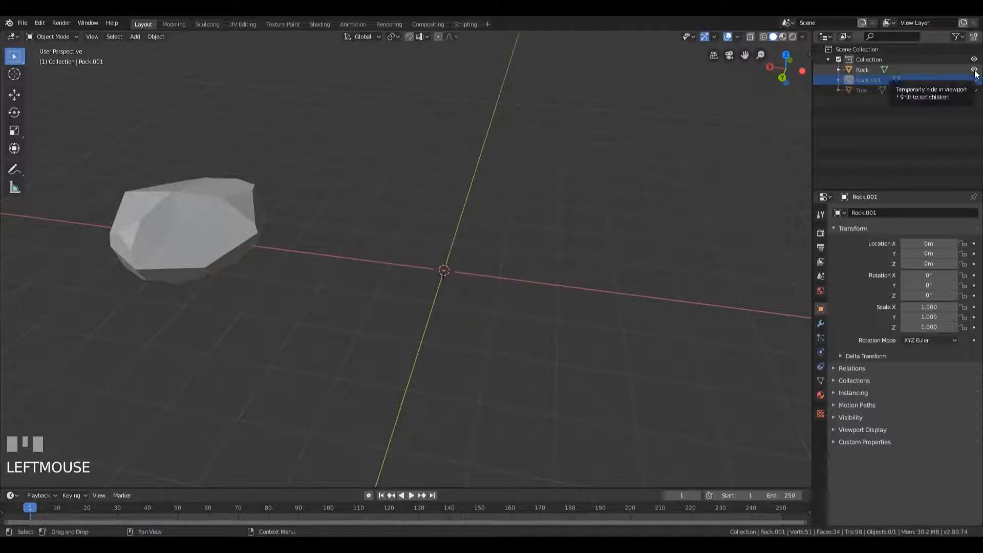
pyautogui.click(974, 70)
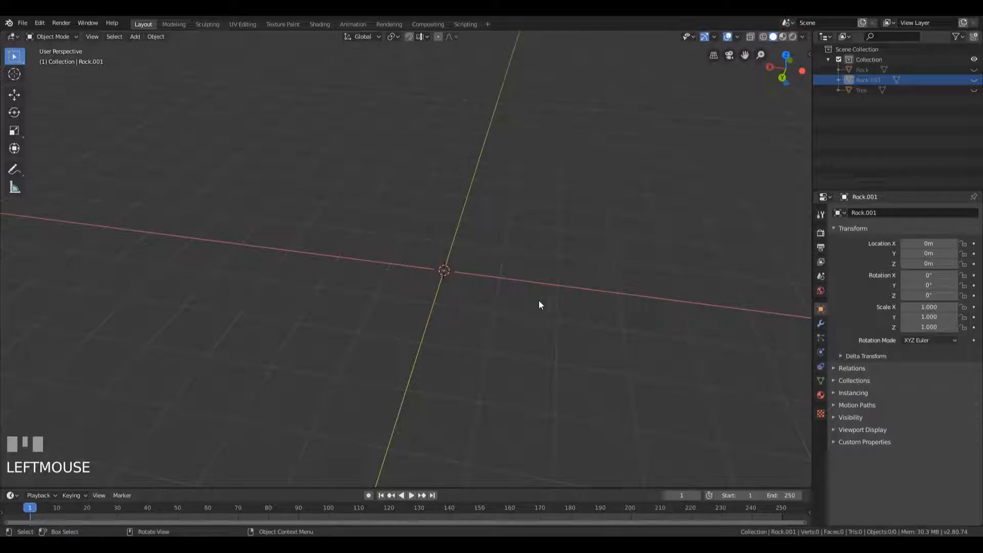
pyautogui.hotkey('ctrl', 's')
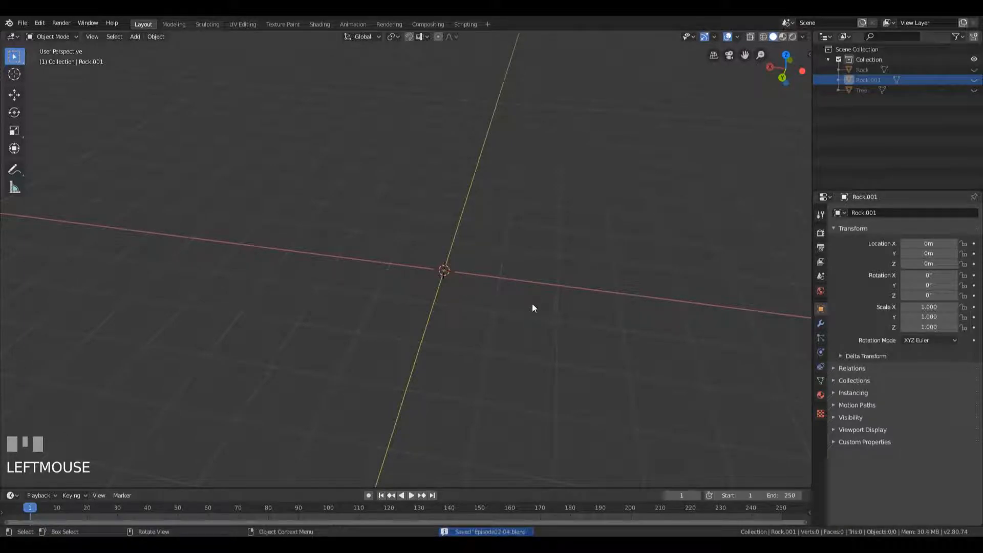